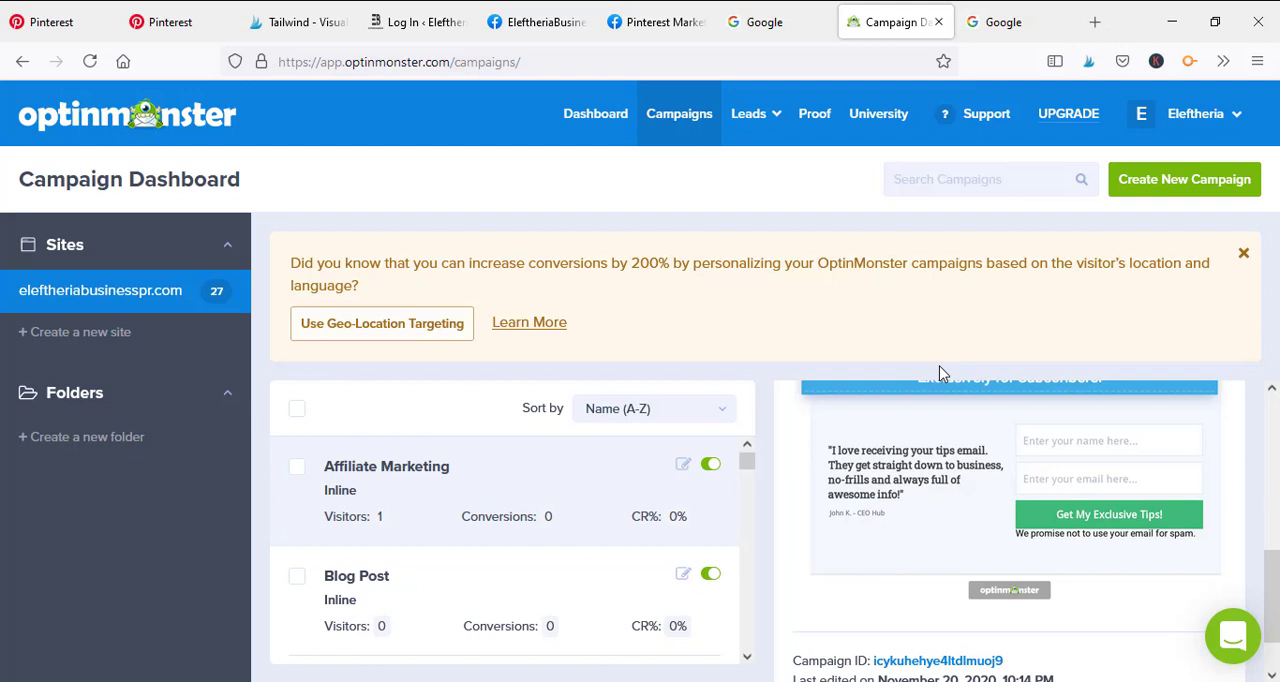
# Start creating a new campaign and look over the available campaign types
pyautogui.moveTo(925, 527)
pyautogui.click(1185, 179)
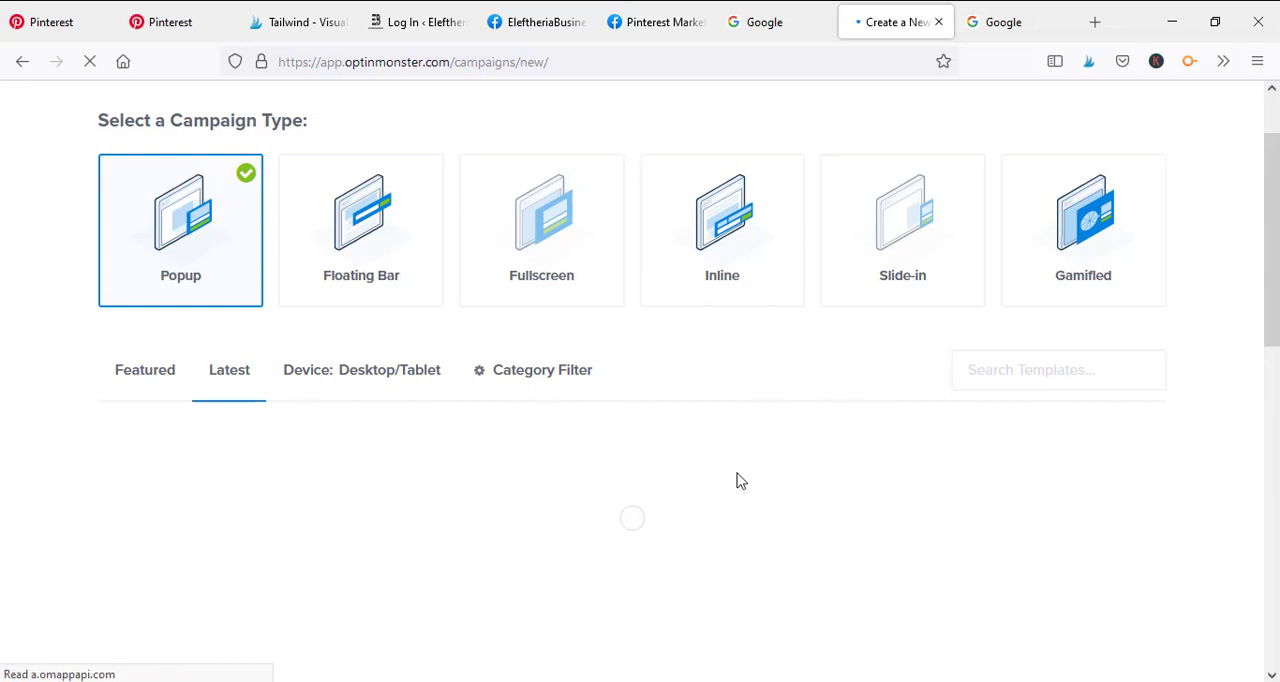
pyautogui.scroll(1, 881, 503)
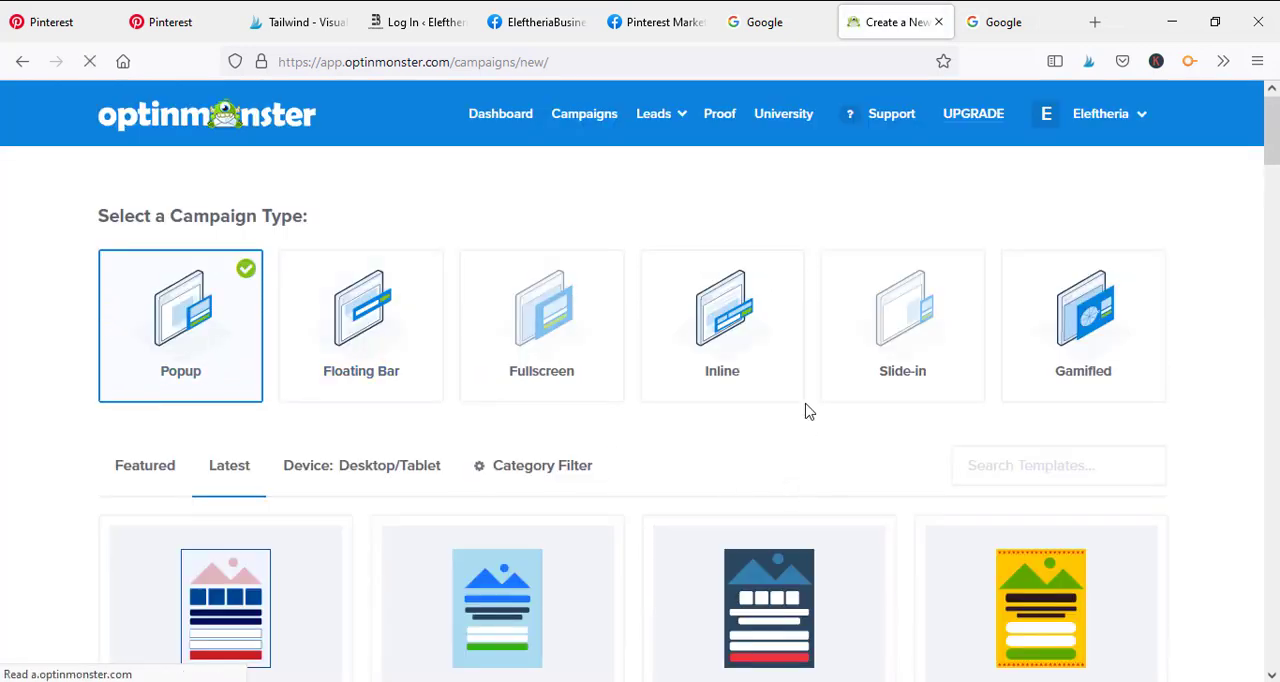
pyautogui.scroll(-1, 800, 390)
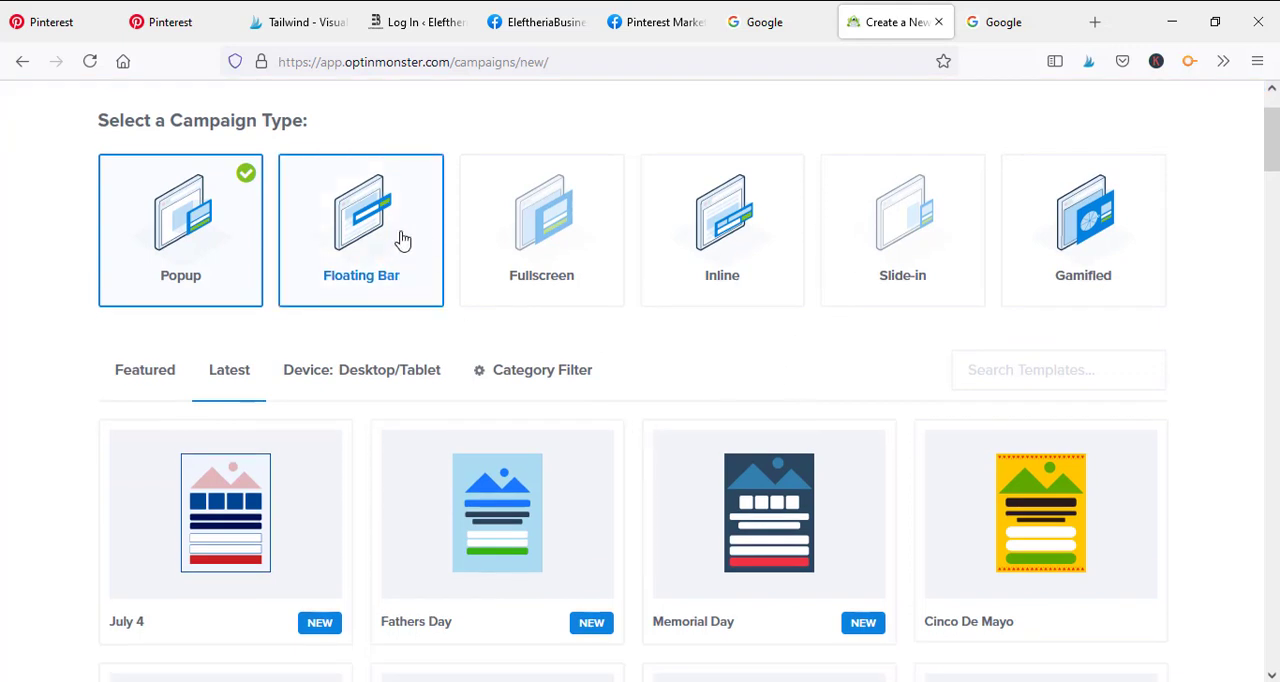
# Switch the campaign type to Fullscreen and on to Inline, and look through the Inline templates
pyautogui.click(561, 233)
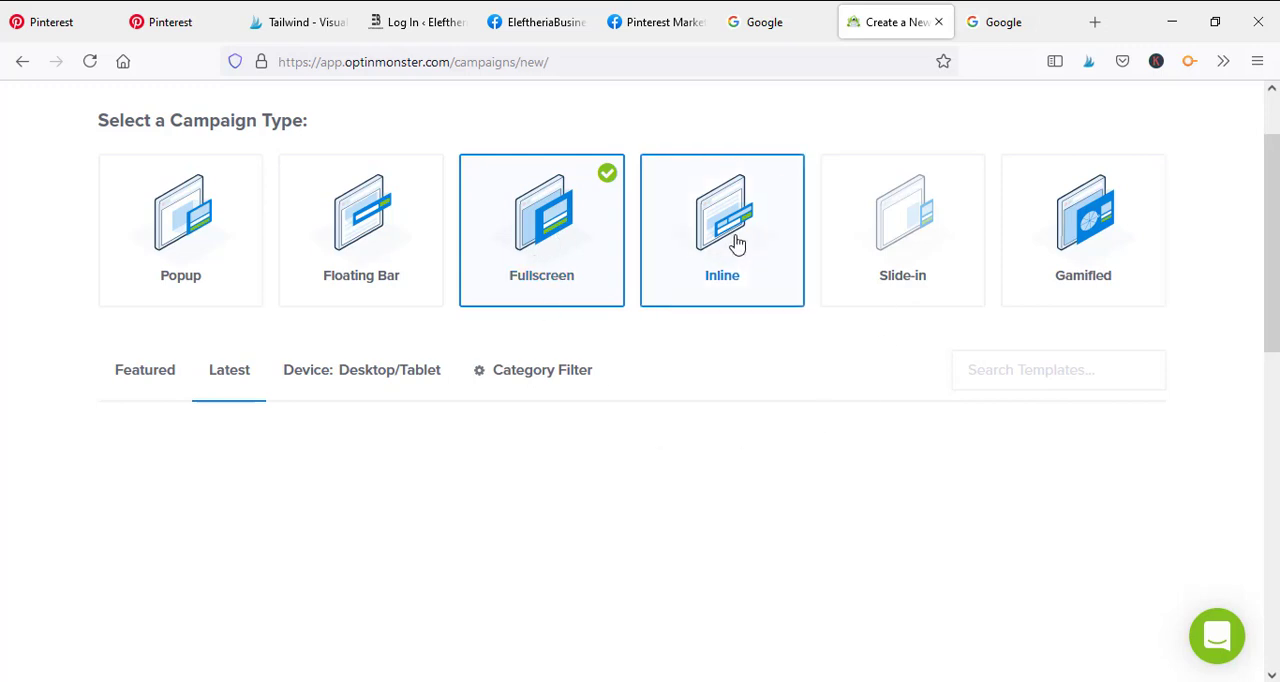
pyautogui.click(737, 244)
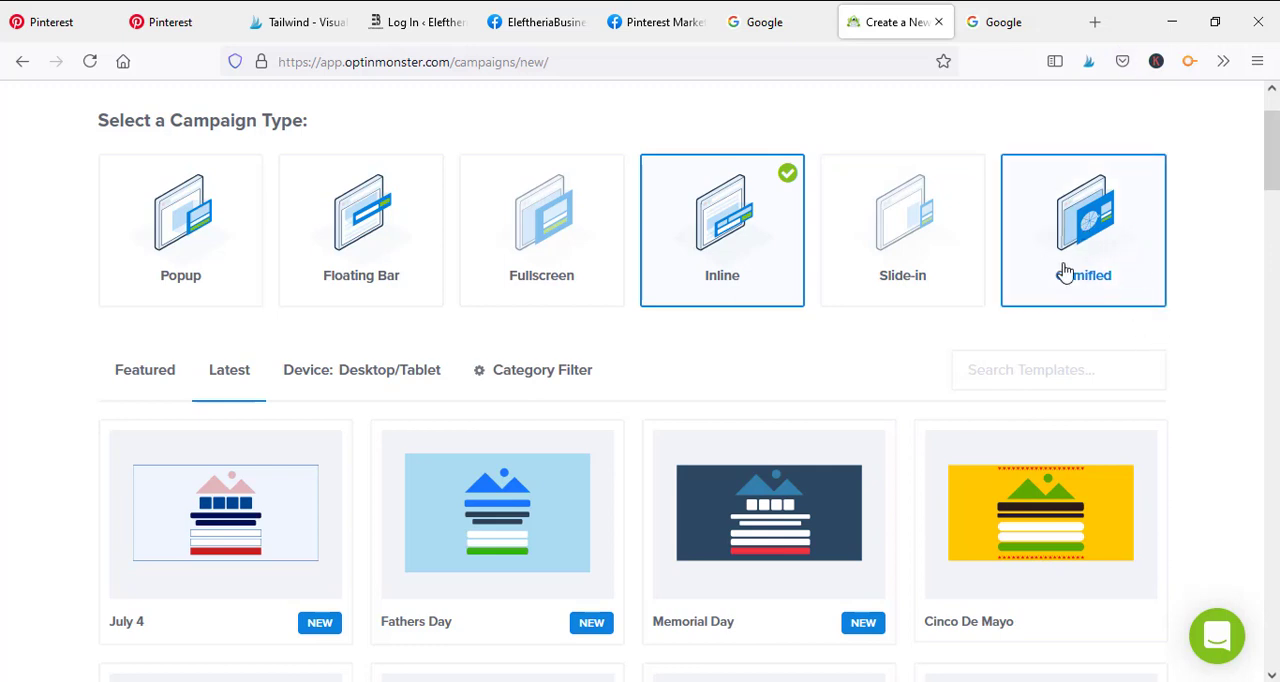
pyautogui.scroll(-3, 726, 536)
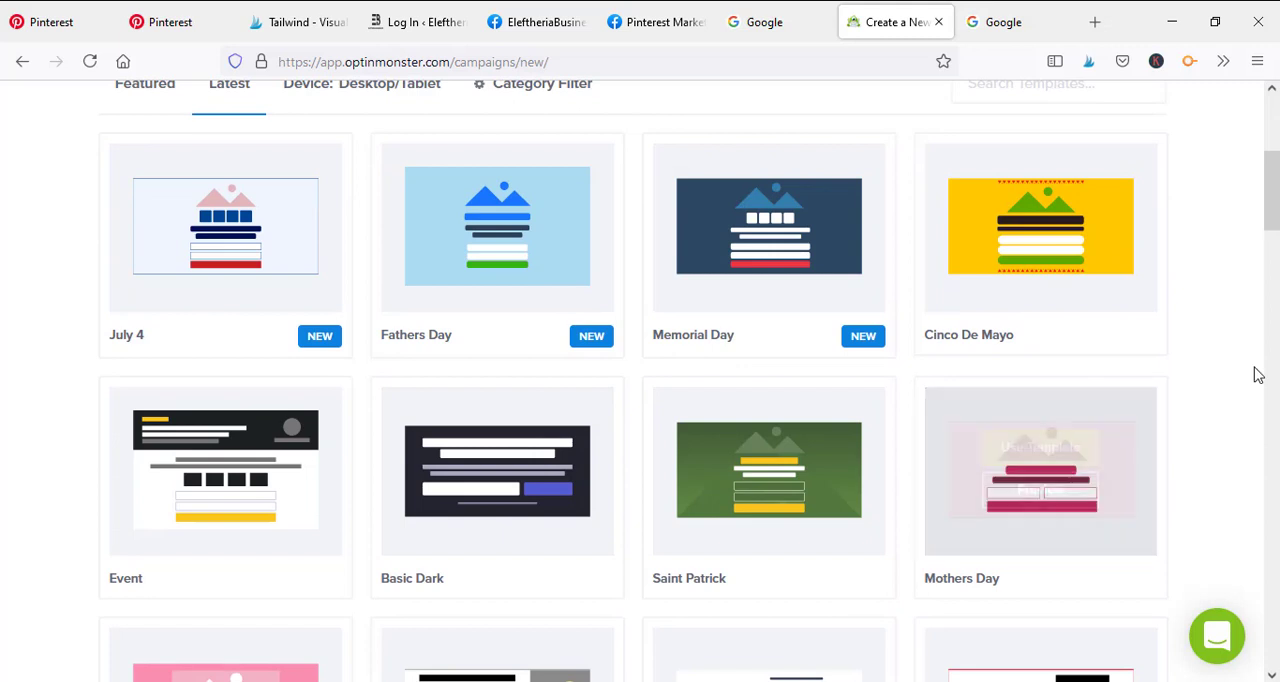
pyautogui.moveTo(1276, 195); pyautogui.dragTo(1272, 140)
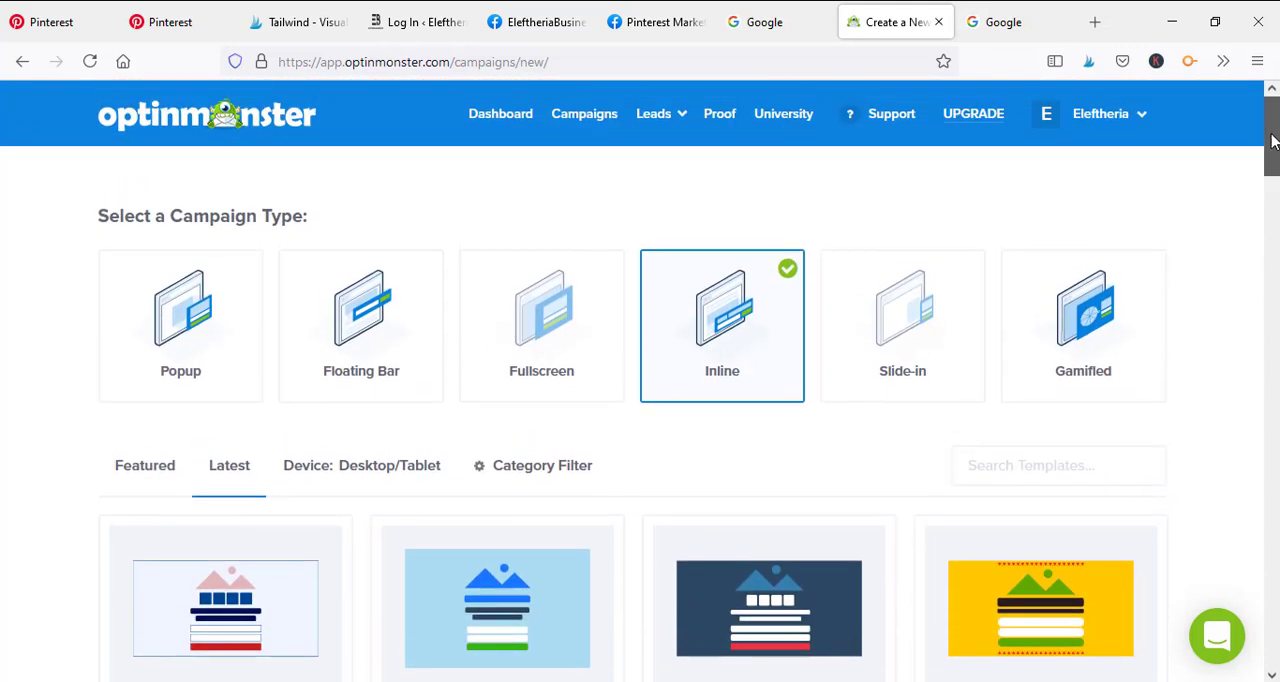
# Switch the campaign type to Floating Bar and examine its latest templates
pyautogui.click(404, 360)
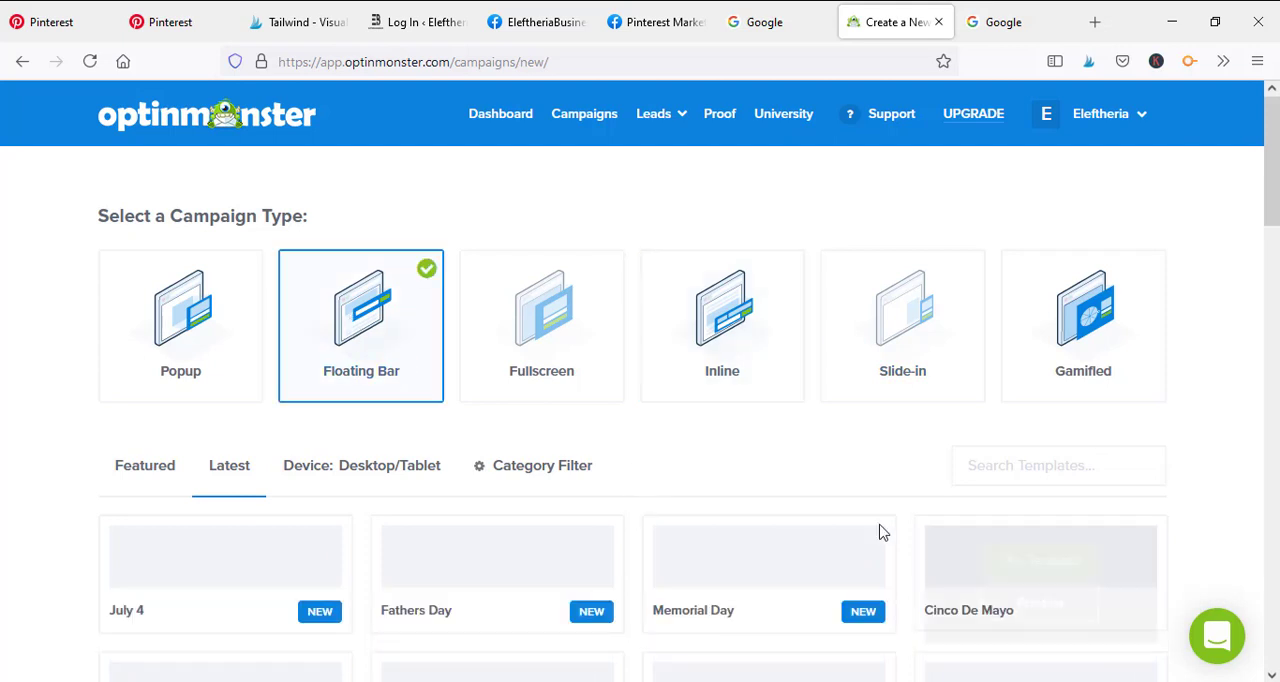
pyautogui.scroll(-2, 654, 257)
pyautogui.scroll(-4, 657, 466)
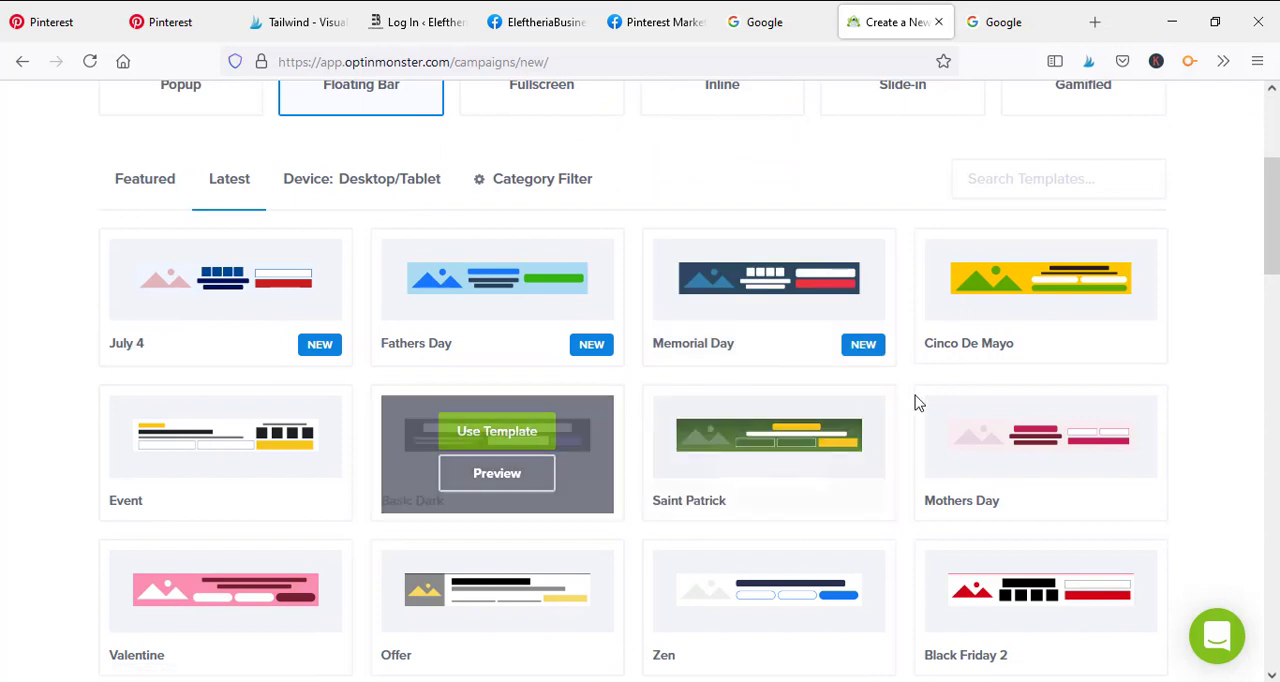
pyautogui.scroll(-3, 914, 400)
pyautogui.scroll(-1, 898, 413)
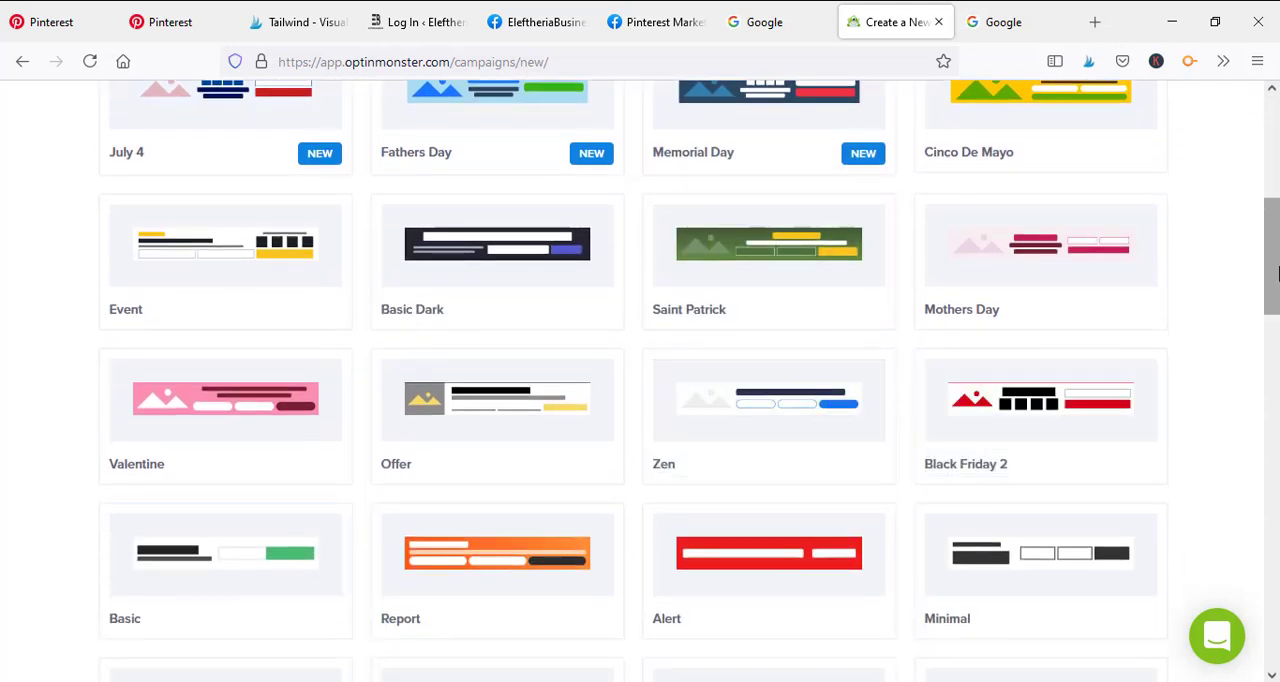
pyautogui.moveTo(1273, 263)
pyautogui.mouseDown()
pyautogui.moveTo(1274, 510)
pyautogui.moveTo(1273, 205)
pyautogui.moveTo(1272, 254)
pyautogui.mouseUp()
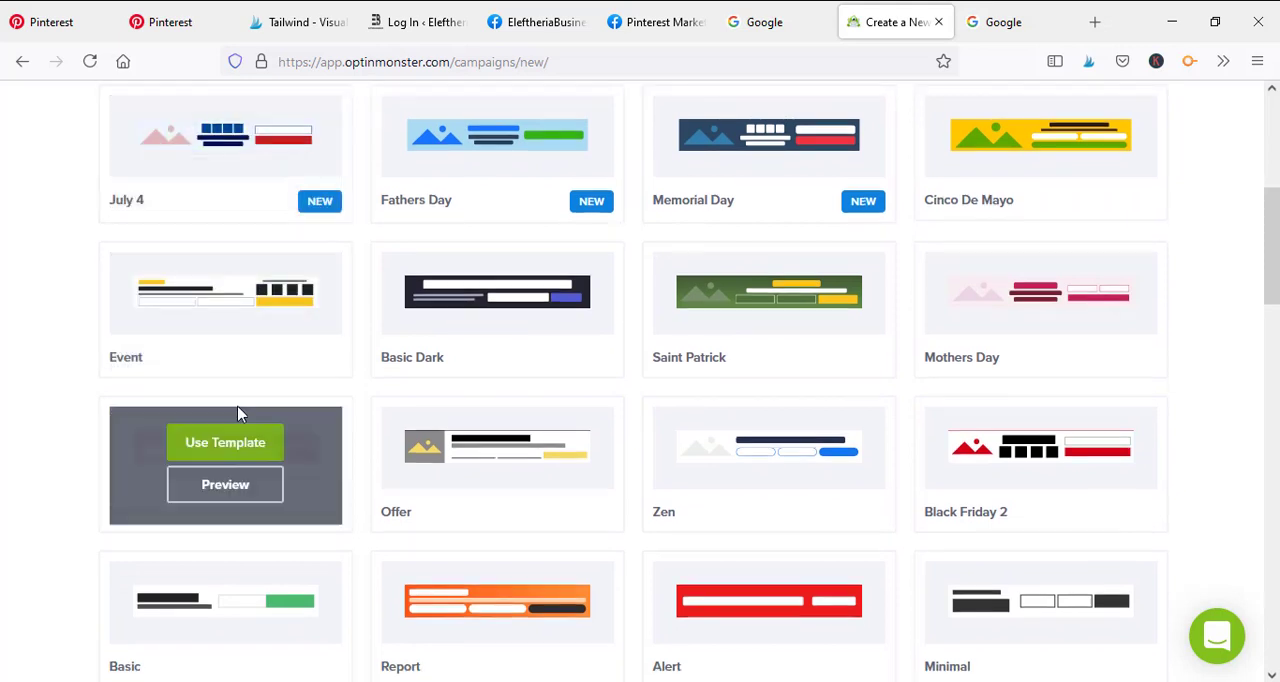
pyautogui.scroll(2, 238, 405)
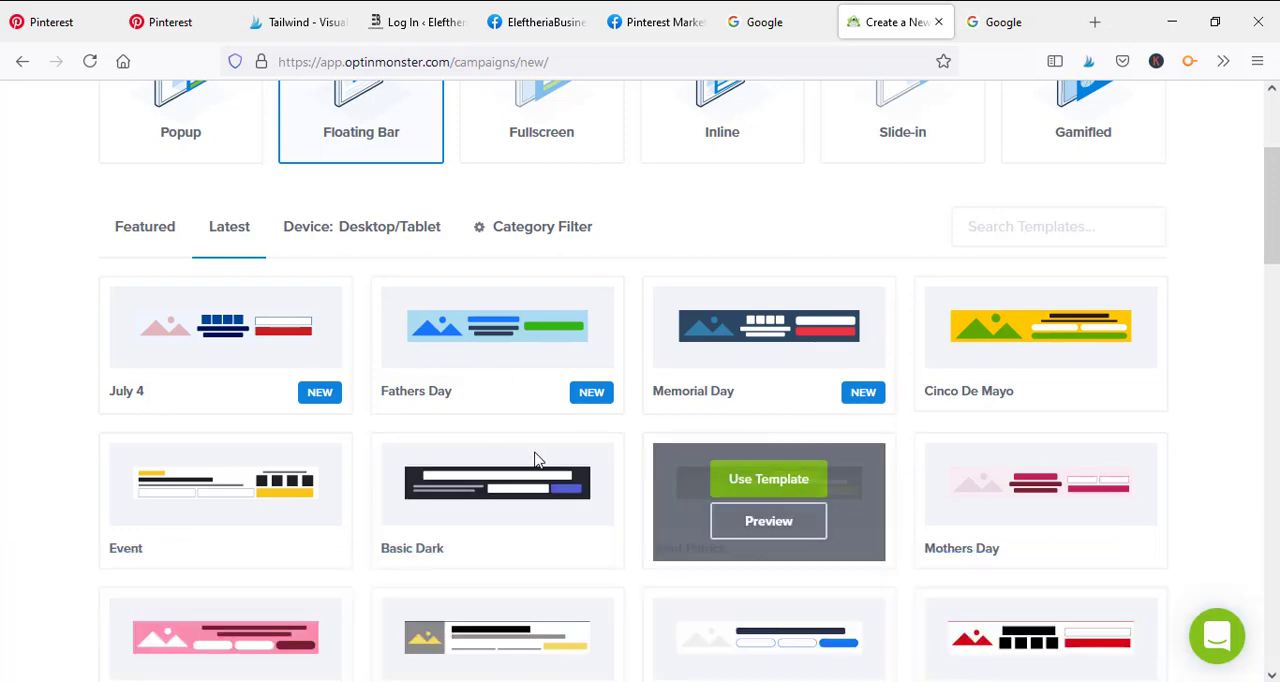
pyautogui.scroll(-2, 437, 323)
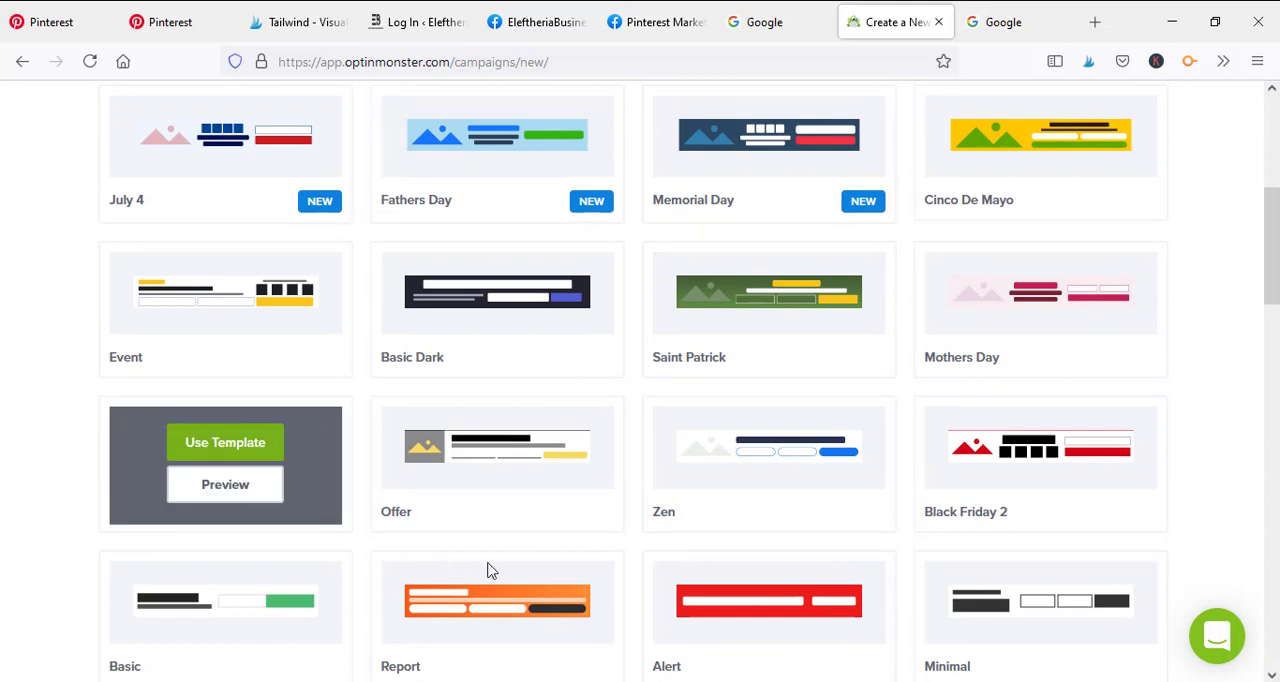
pyautogui.scroll(-2, 272, 360)
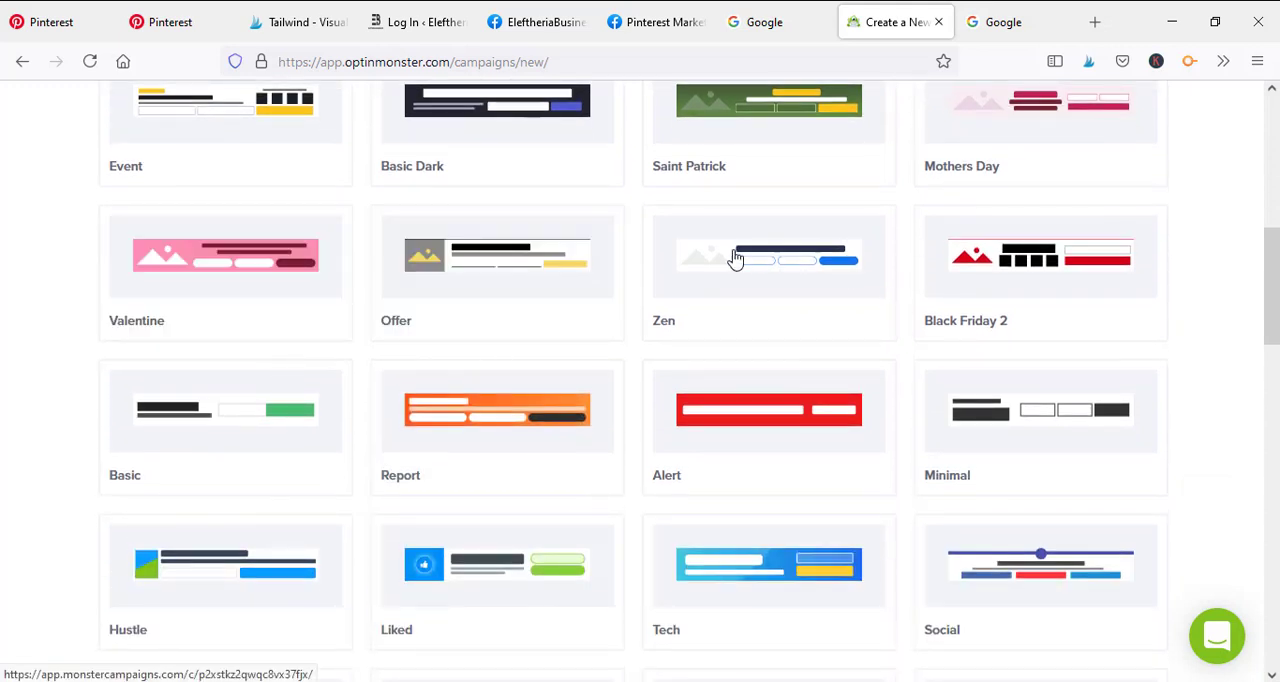
# Preview the Report floating bar template, close the preview and look through the remaining templates
pyautogui.scroll(-1, 490, 420)
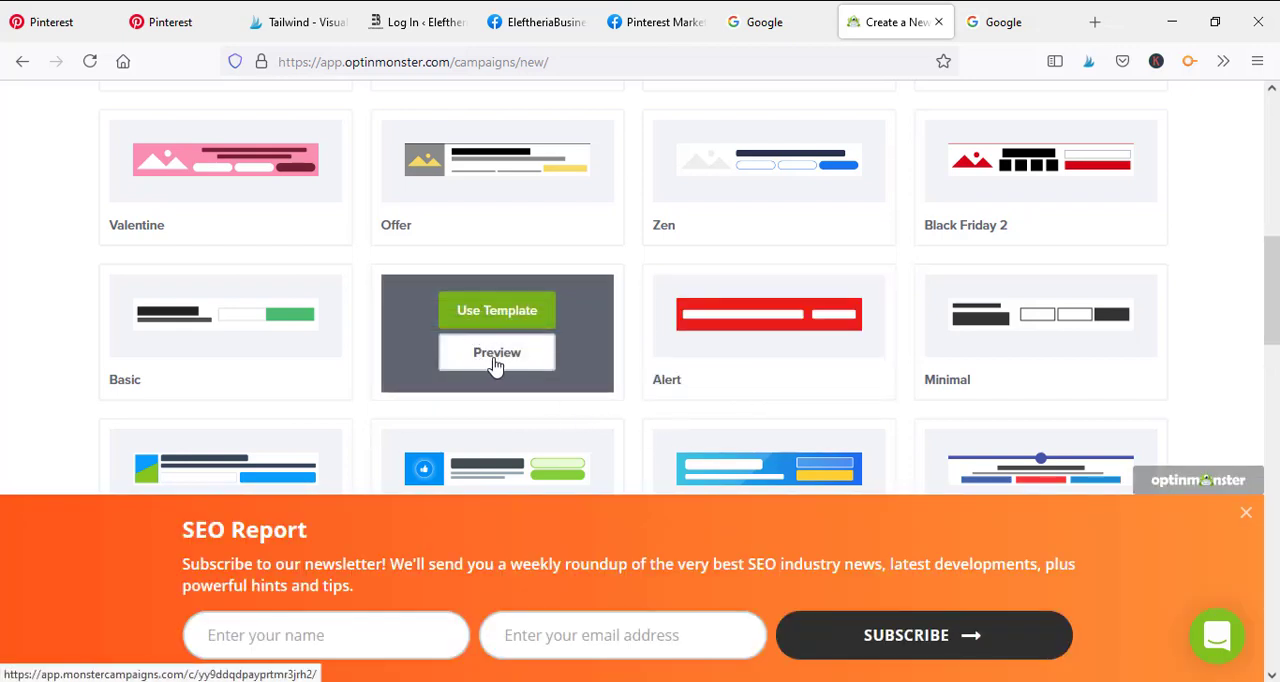
pyautogui.click(1247, 519)
pyautogui.scroll(-2, 300, 466)
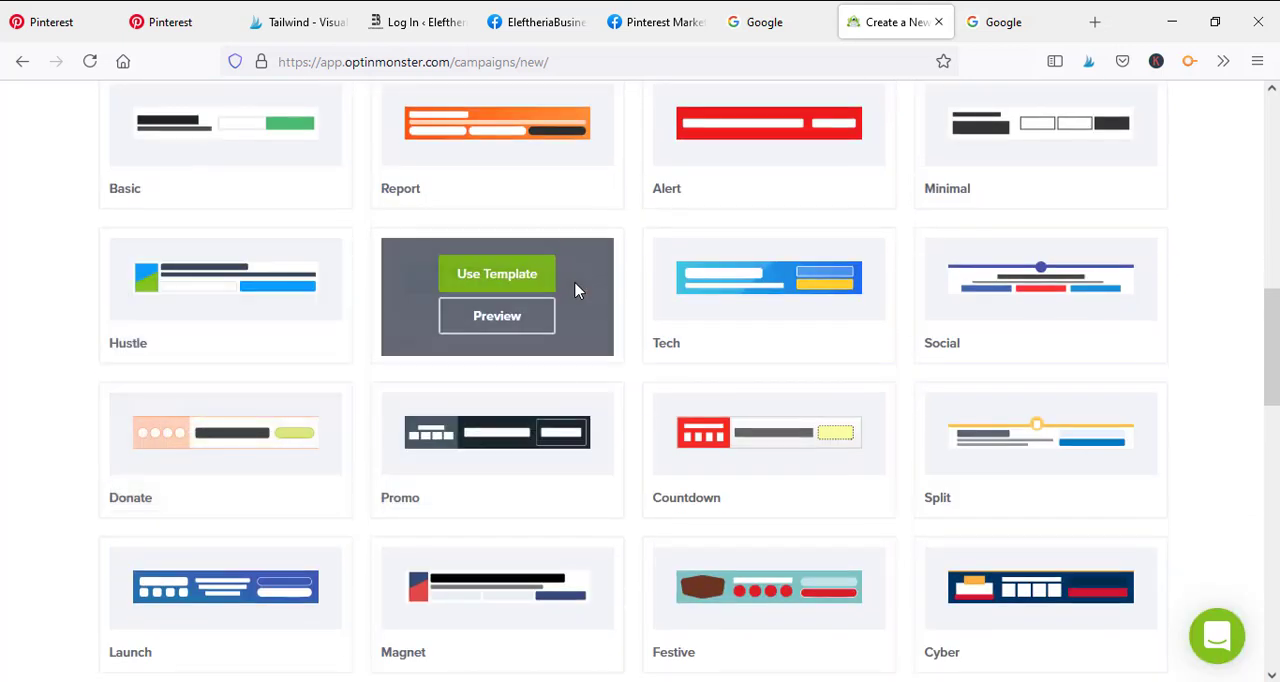
pyautogui.scroll(2, 971, 423)
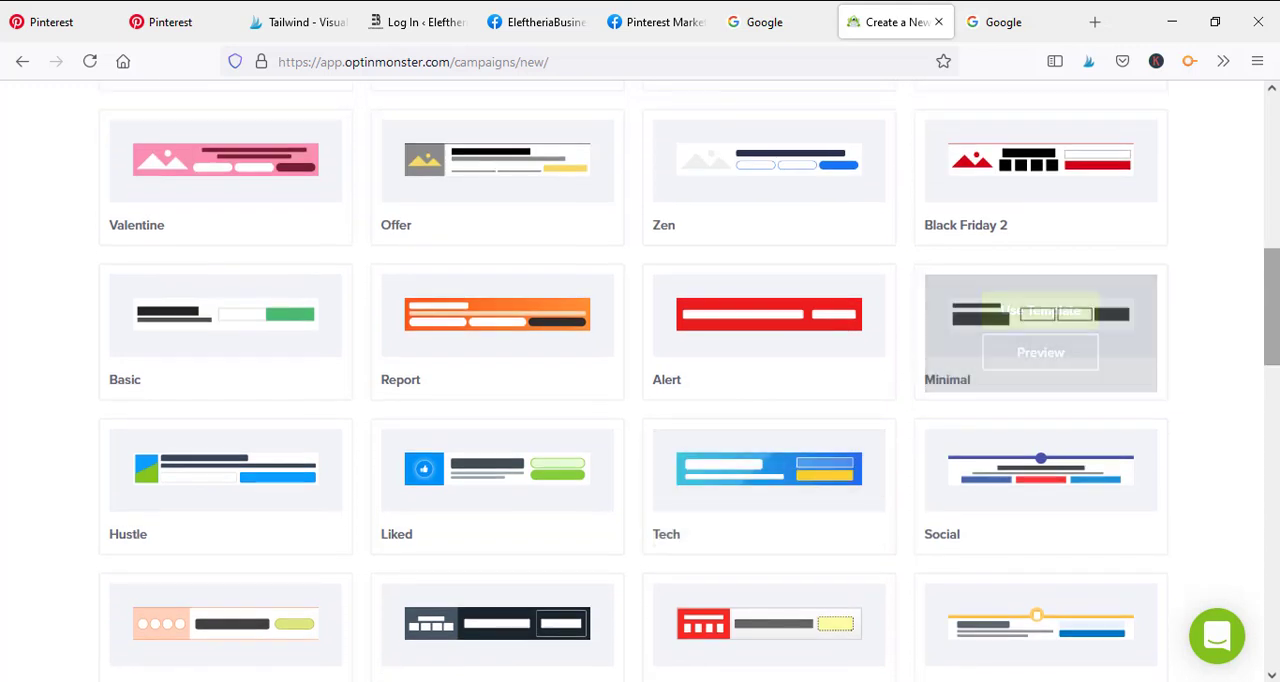
pyautogui.scroll(6, 1253, 178)
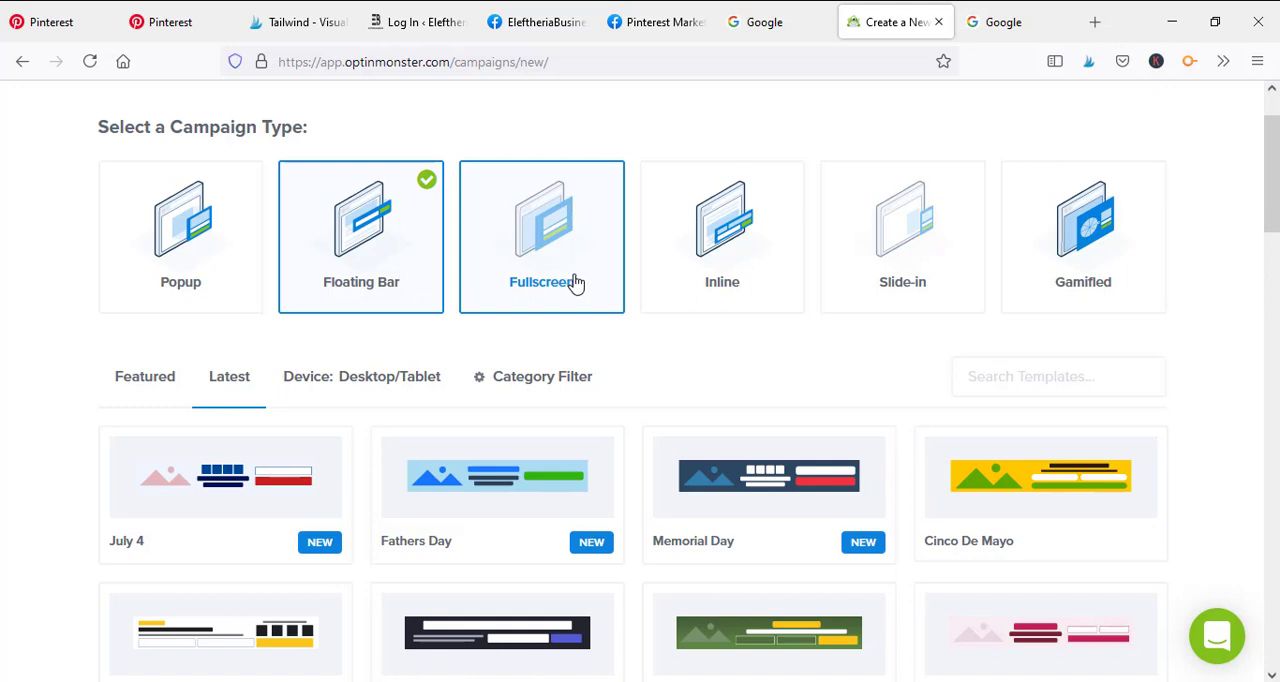
# Choose Inline as the campaign type and bring up its latest templates
pyautogui.click(714, 256)
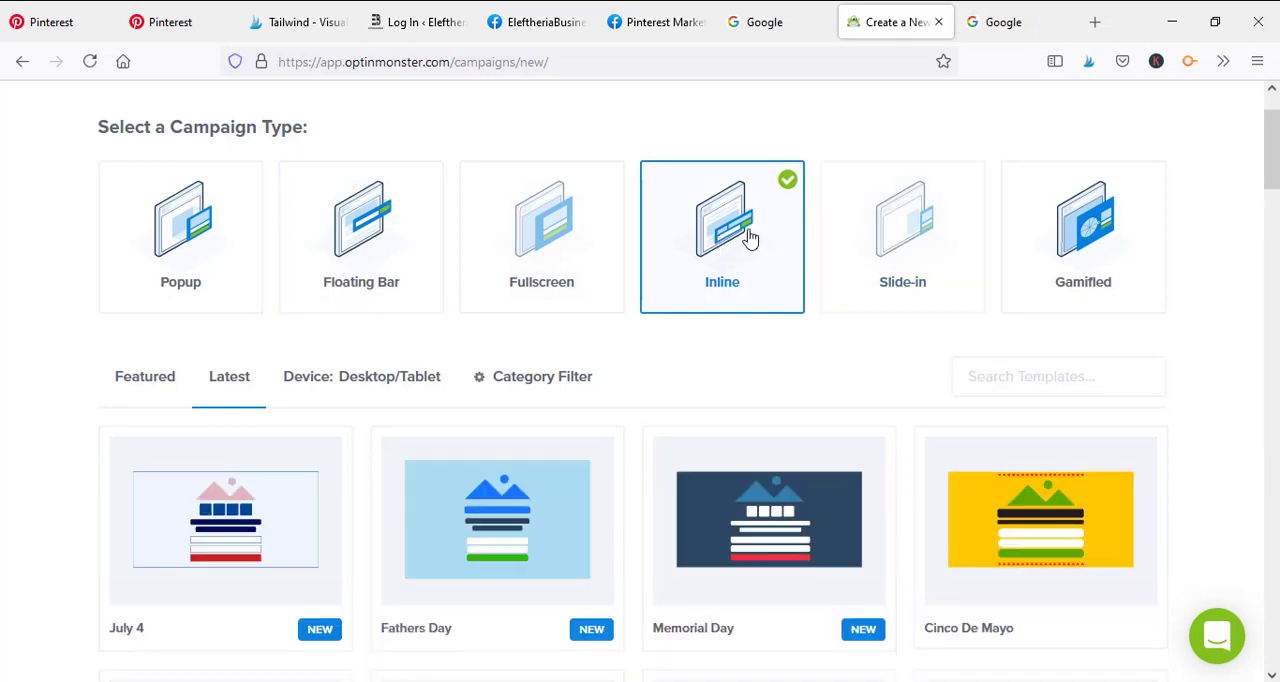
pyautogui.scroll(-2, 770, 255)
pyautogui.scroll(-2, 976, 323)
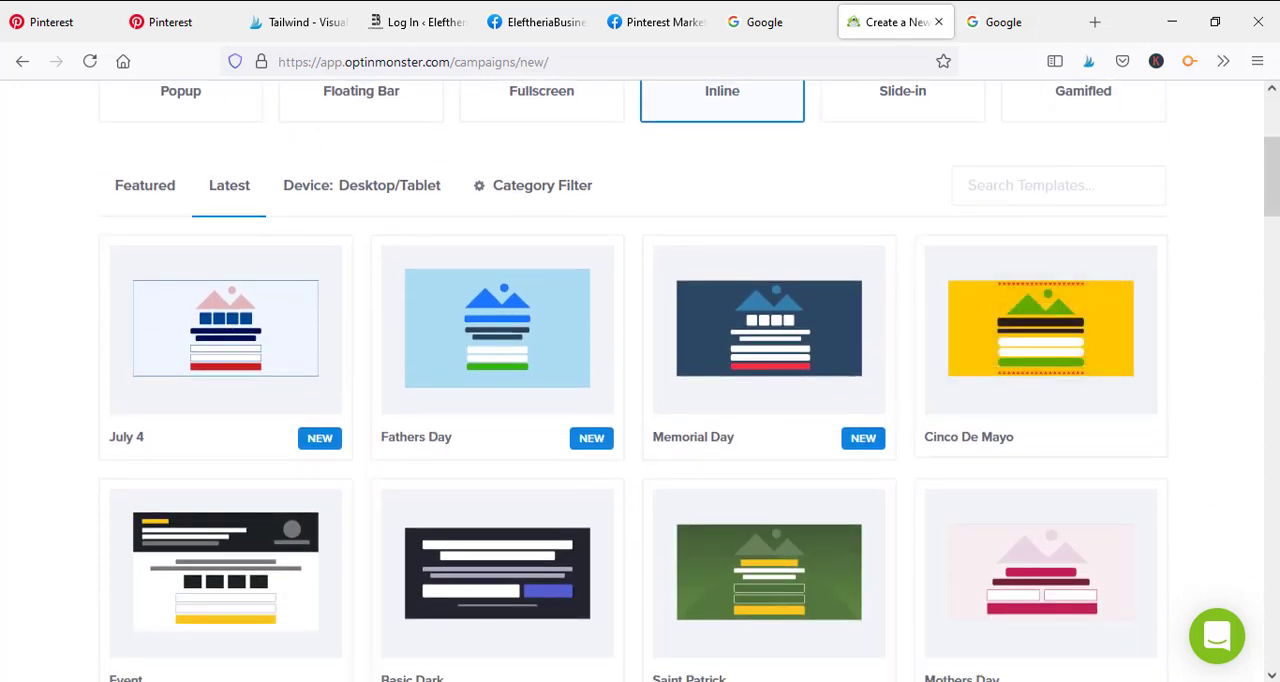
pyautogui.moveTo(1274, 168)
pyautogui.mouseDown()
pyautogui.moveTo(1276, 218)
pyautogui.moveTo(1276, 169)
pyautogui.mouseUp()
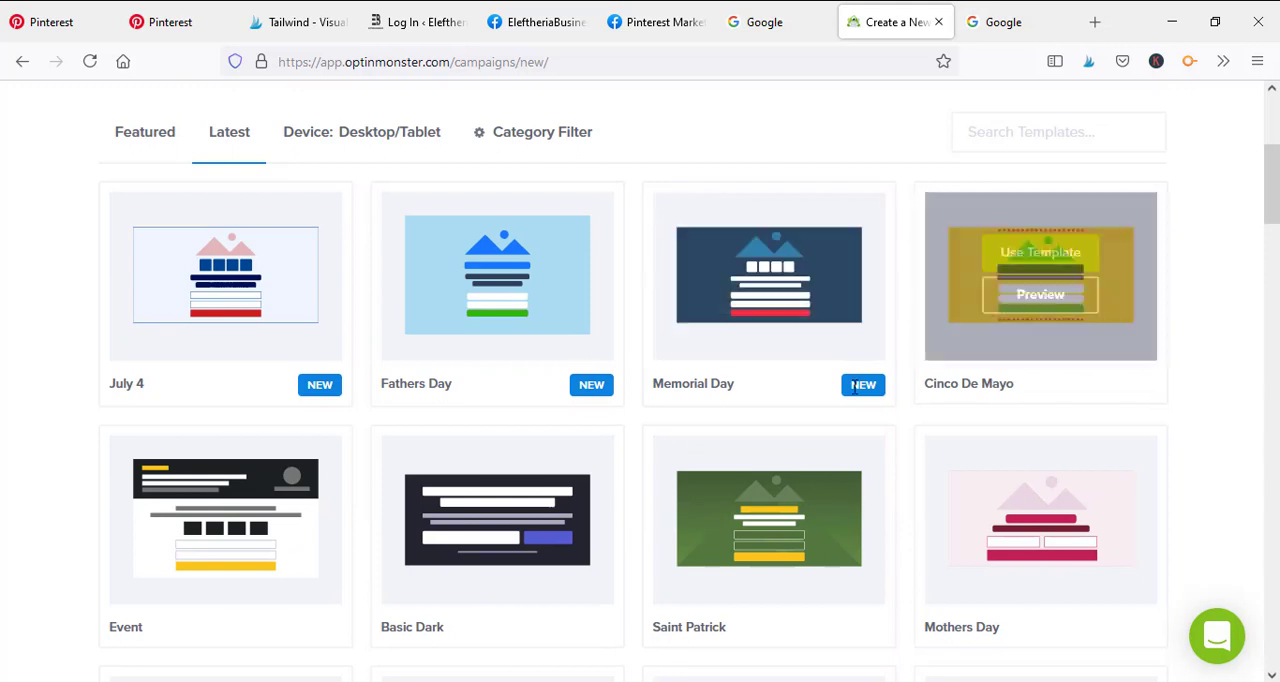
# Preview the Cinco De Mayo inline template and close the preview
pyautogui.moveTo(1050, 308)
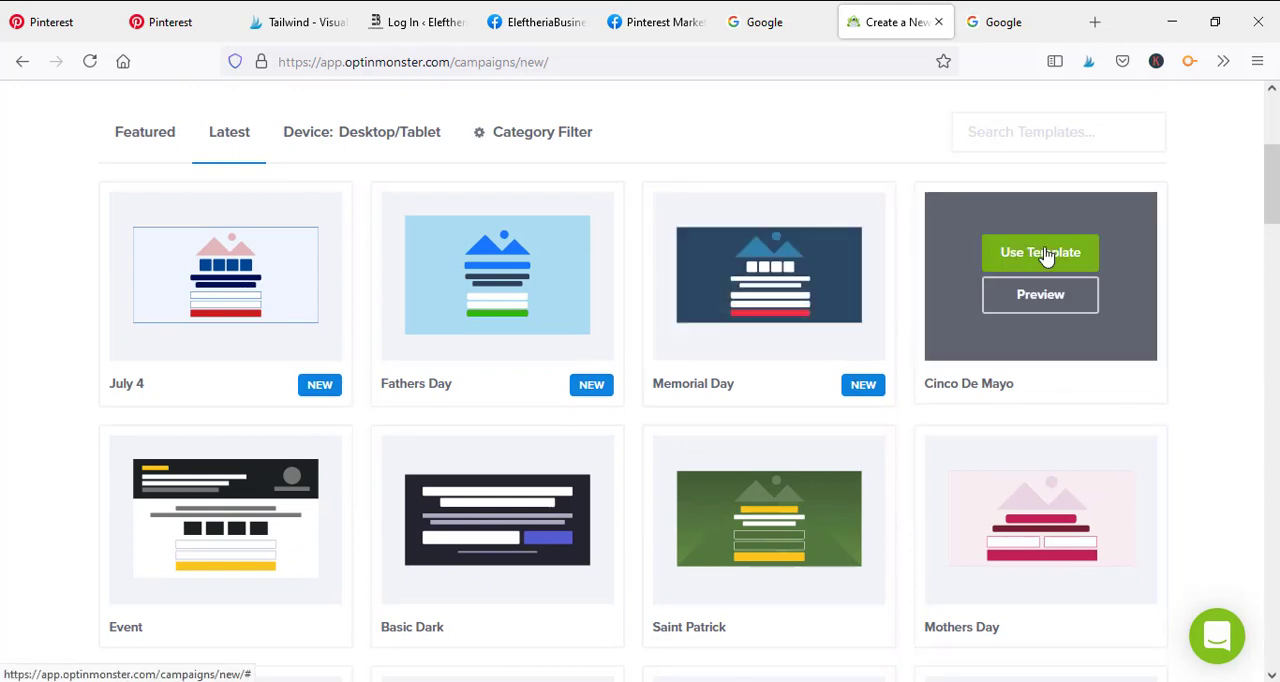
pyautogui.click(1050, 305)
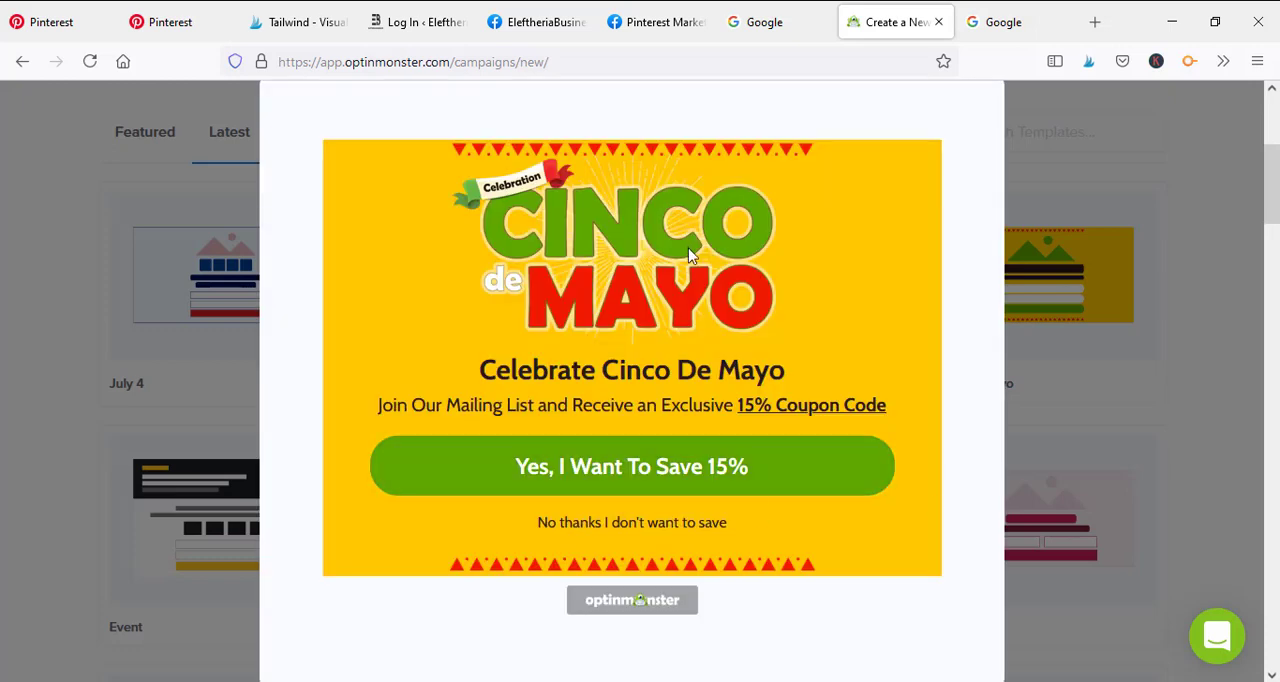
pyautogui.scroll(3, 924, 340)
pyautogui.scroll(-1, 924, 340)
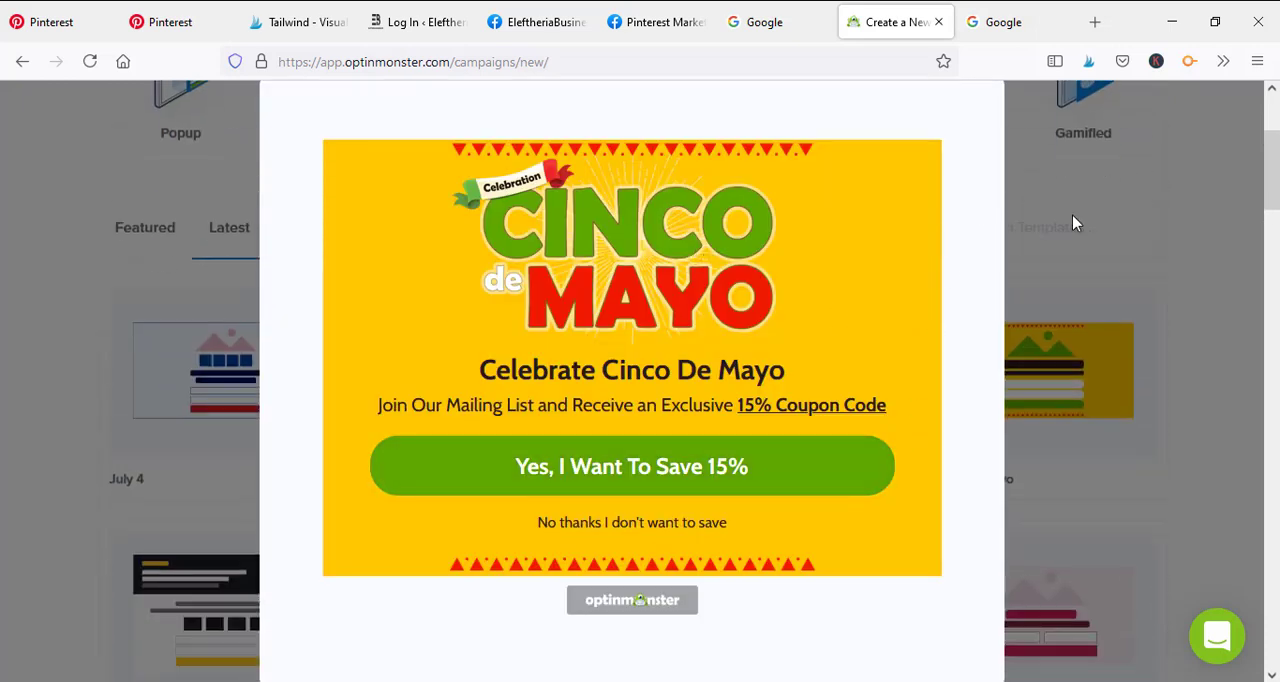
pyautogui.click(1072, 214)
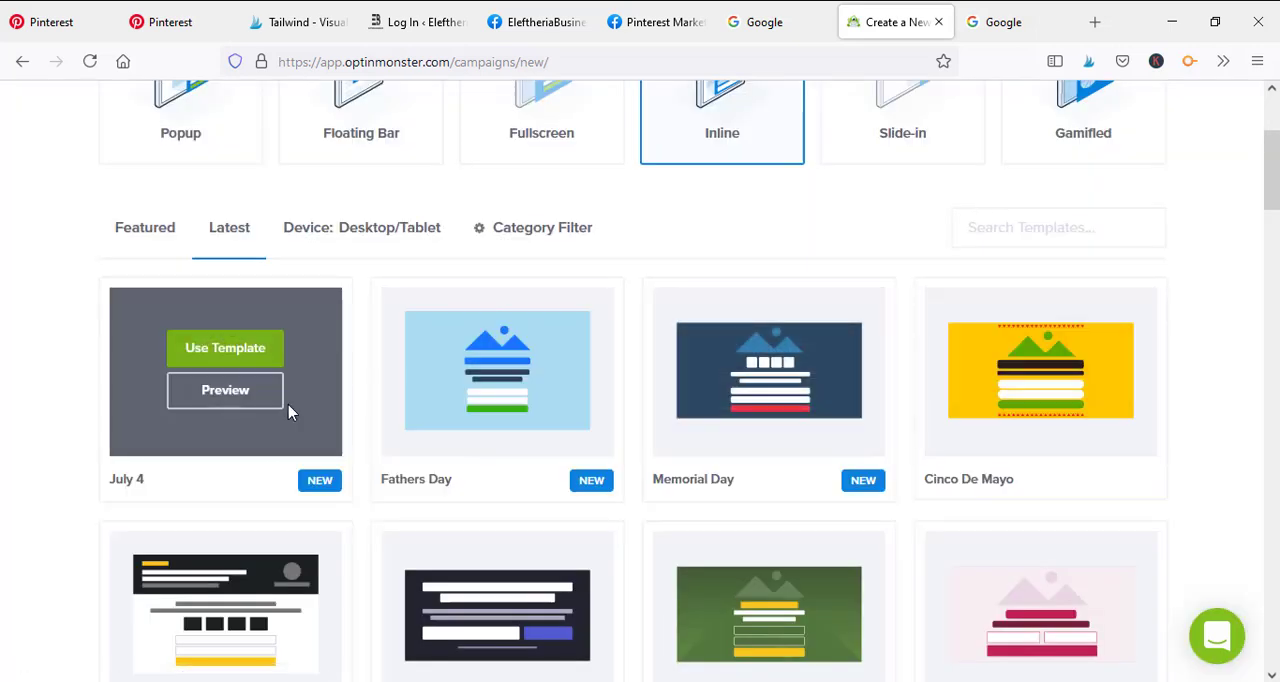
# Find the Hustle template among the inline templates, preview its design and close the preview
pyautogui.click(1274, 258)
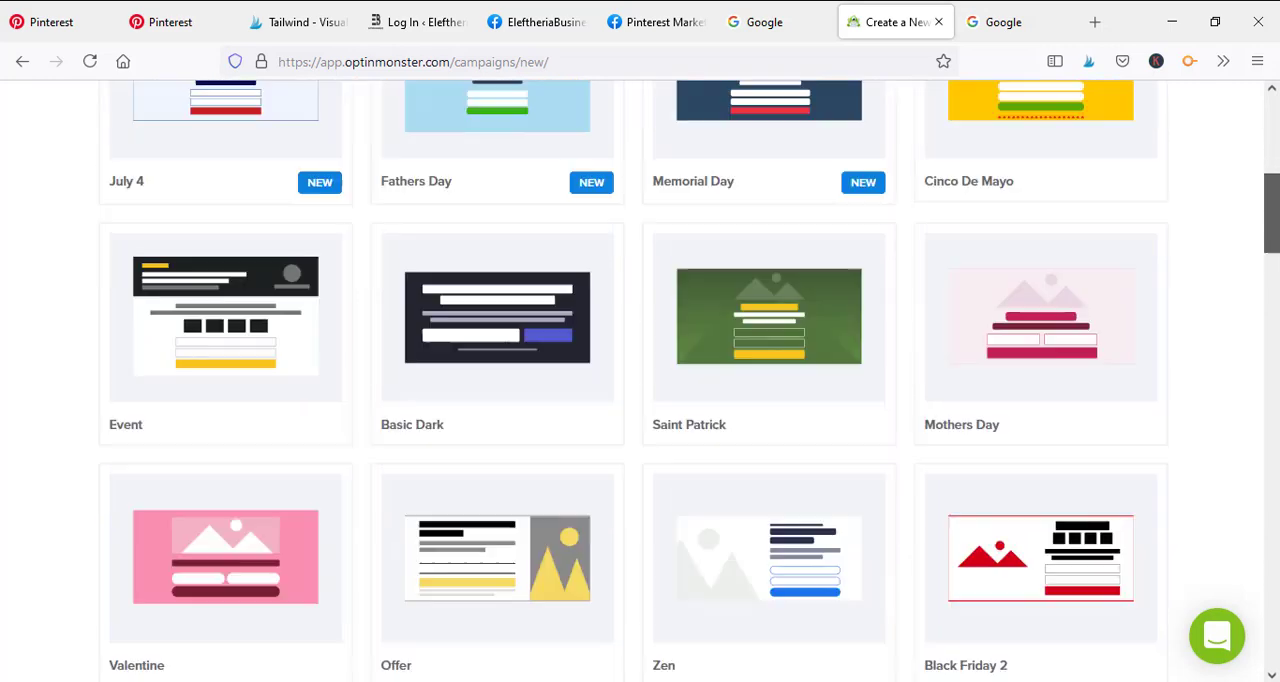
pyautogui.moveTo(1276, 270); pyautogui.dragTo(1276, 348)
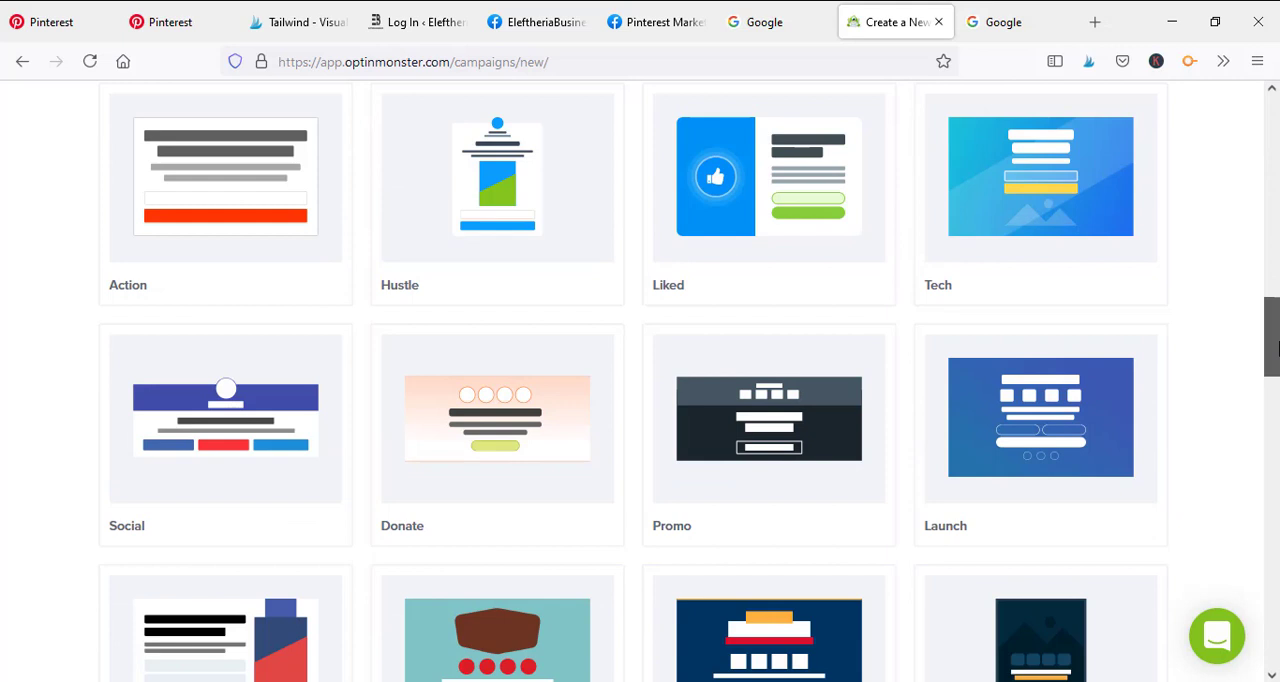
pyautogui.click(537, 206)
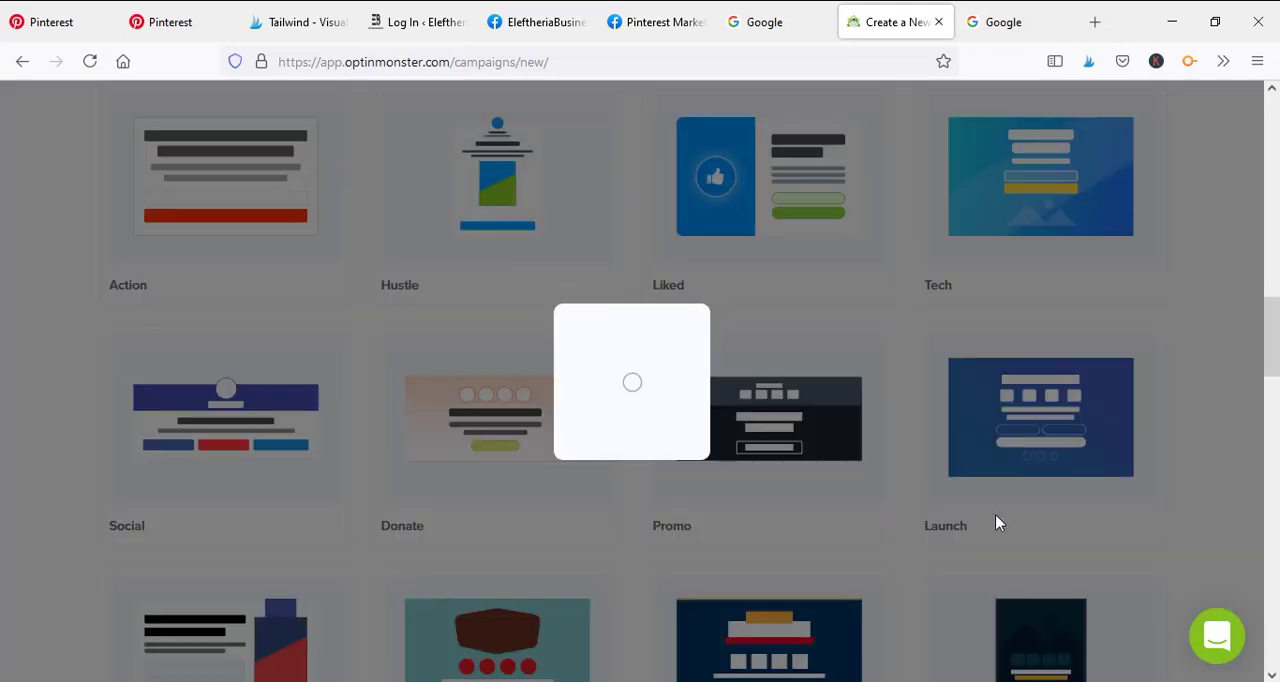
pyautogui.scroll(1, 684, 481)
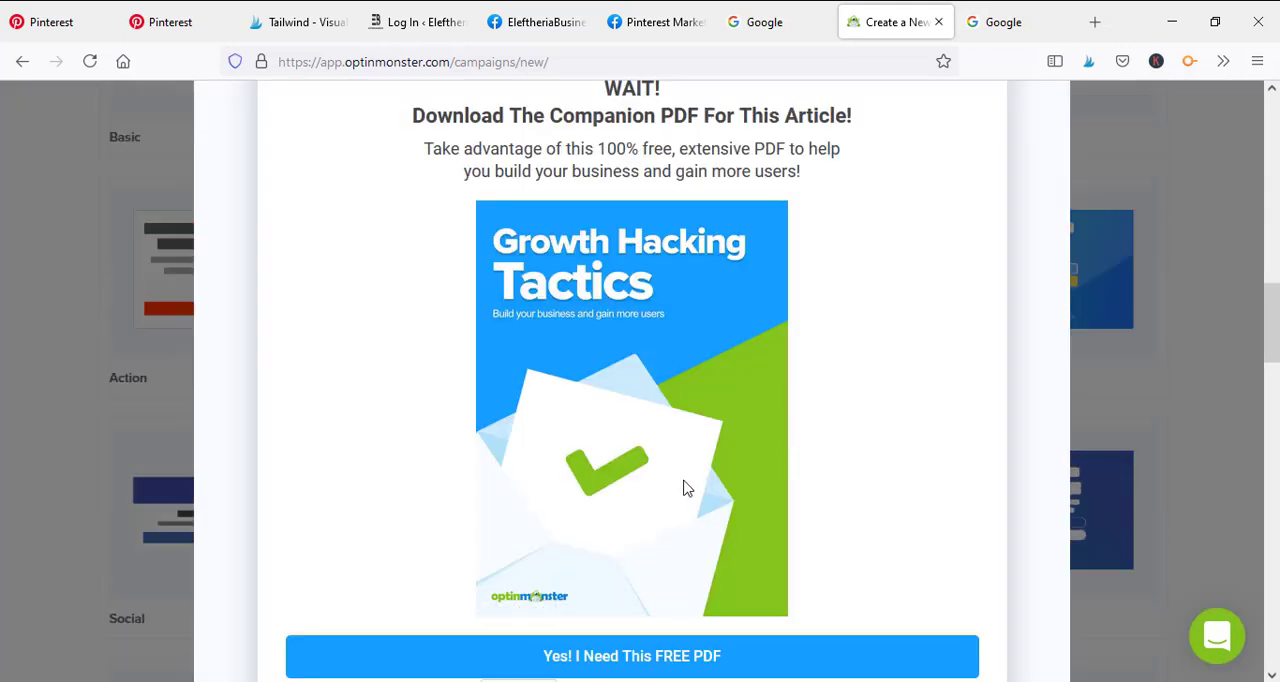
pyautogui.scroll(2, 680, 397)
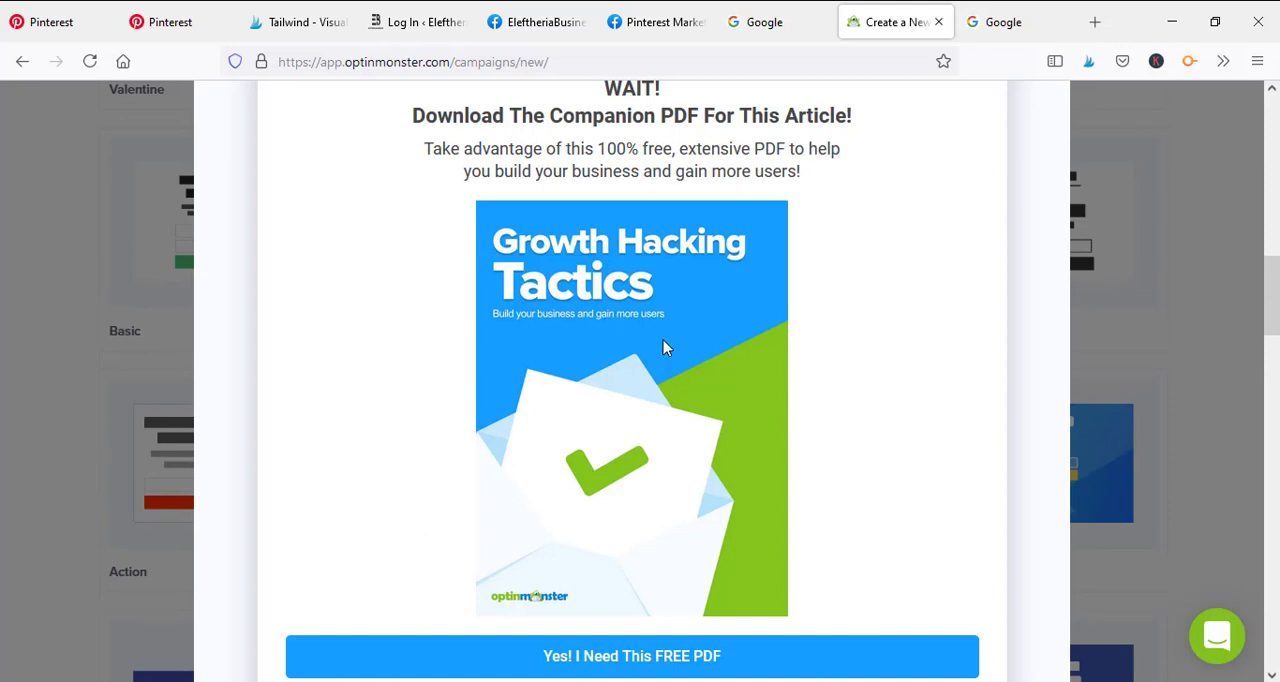
pyautogui.moveTo(664, 381)
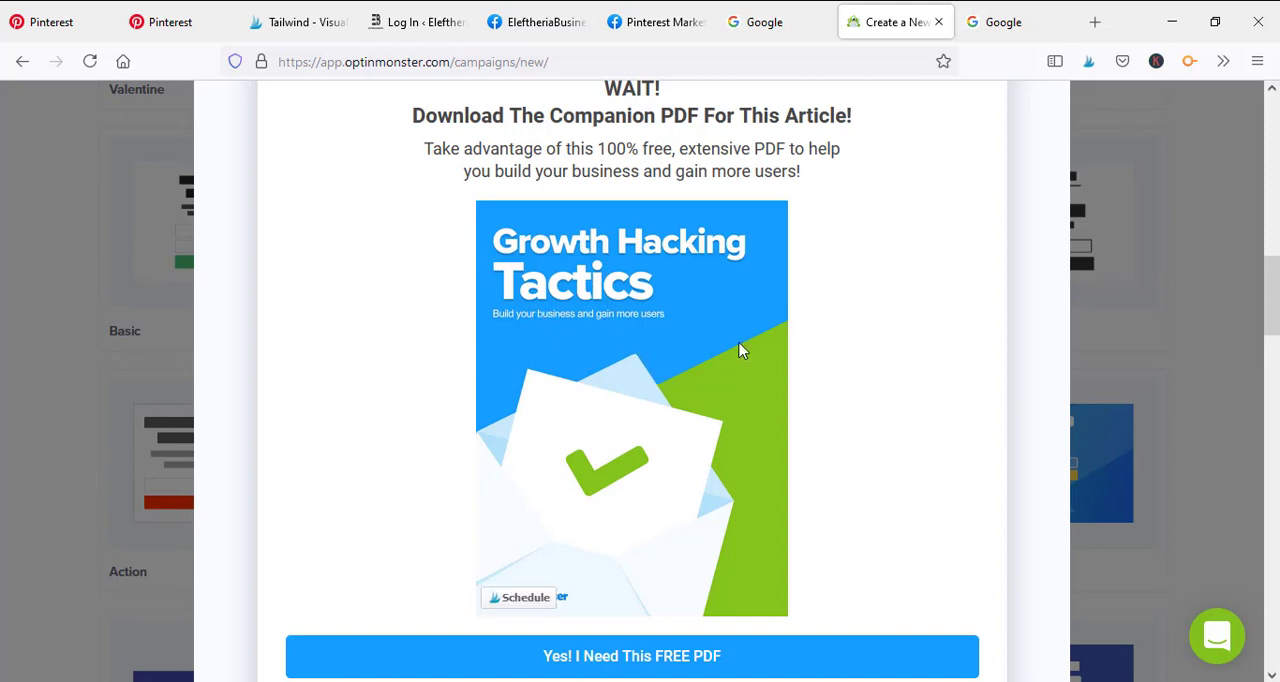
pyautogui.scroll(4, 740, 350)
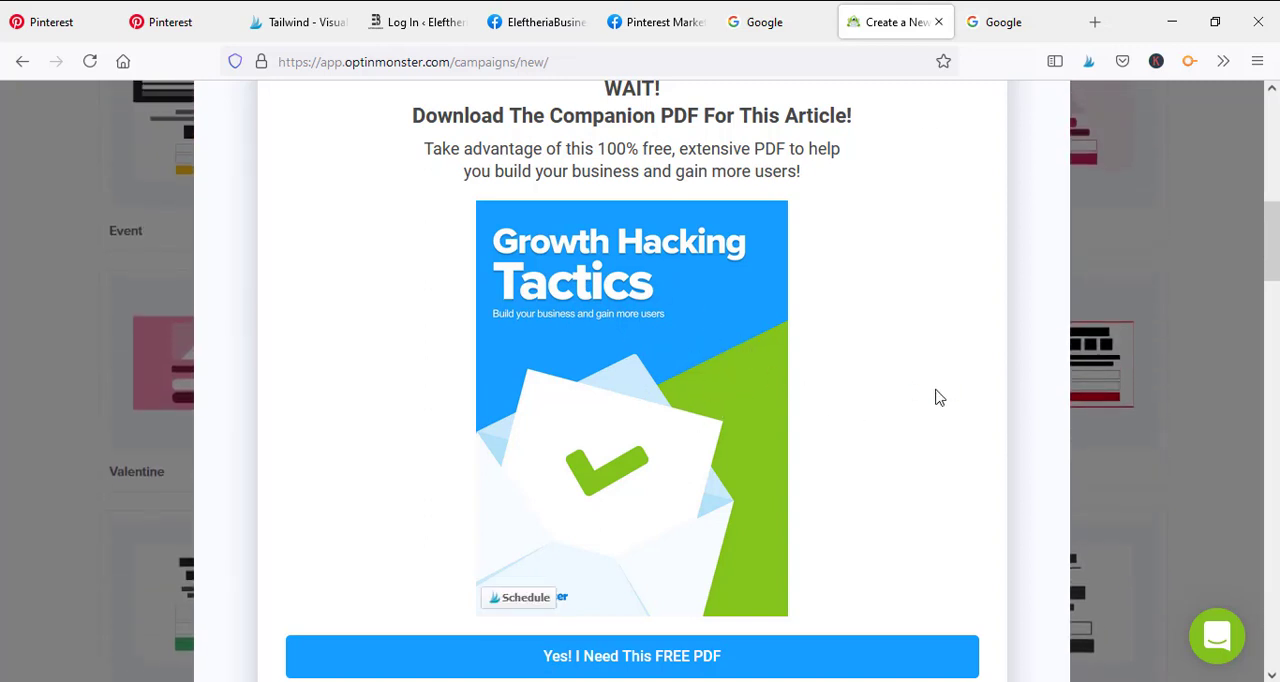
pyautogui.click(1220, 268)
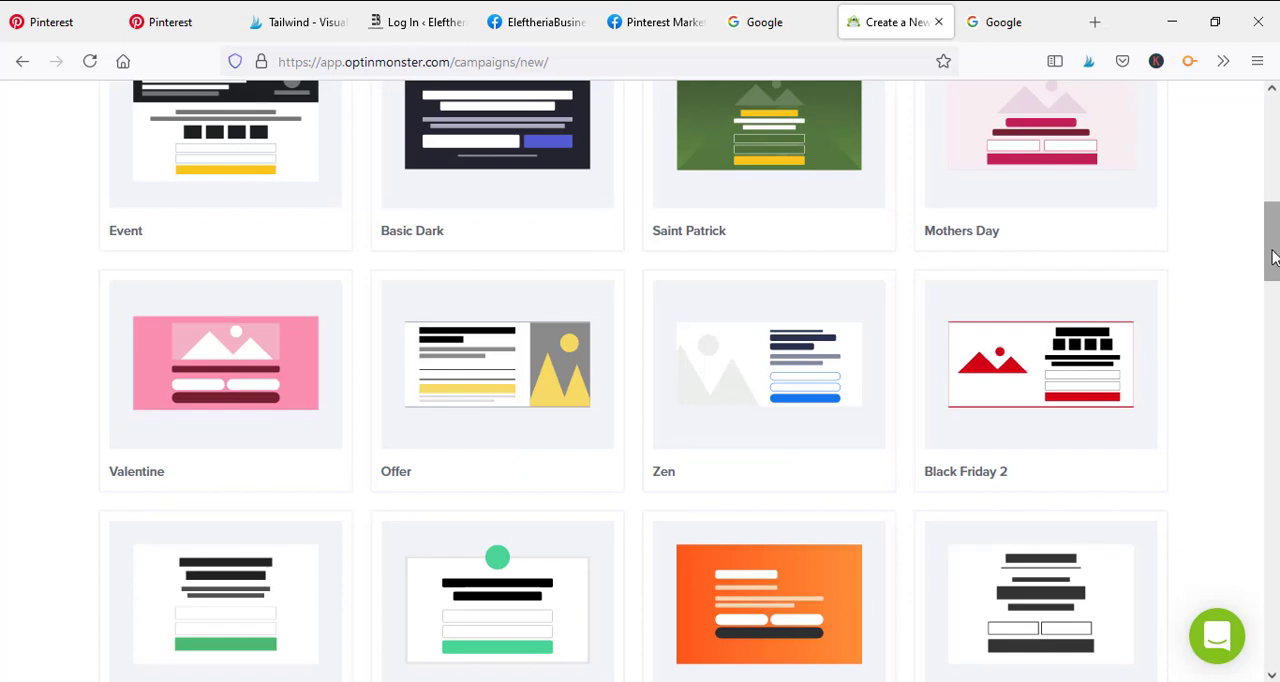
# Choose the Hustle inline template for the new campaign
pyautogui.moveTo(1272, 258); pyautogui.dragTo(1278, 306)
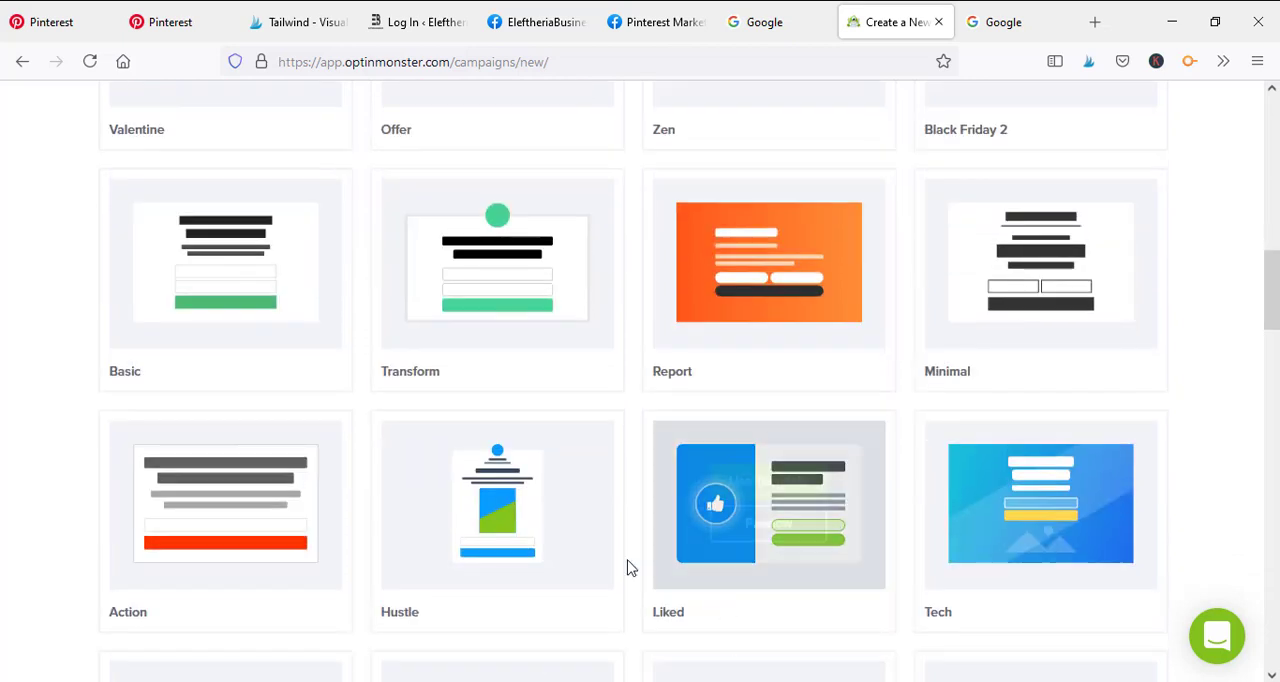
pyautogui.scroll(2, 568, 574)
pyautogui.scroll(-3, 433, 658)
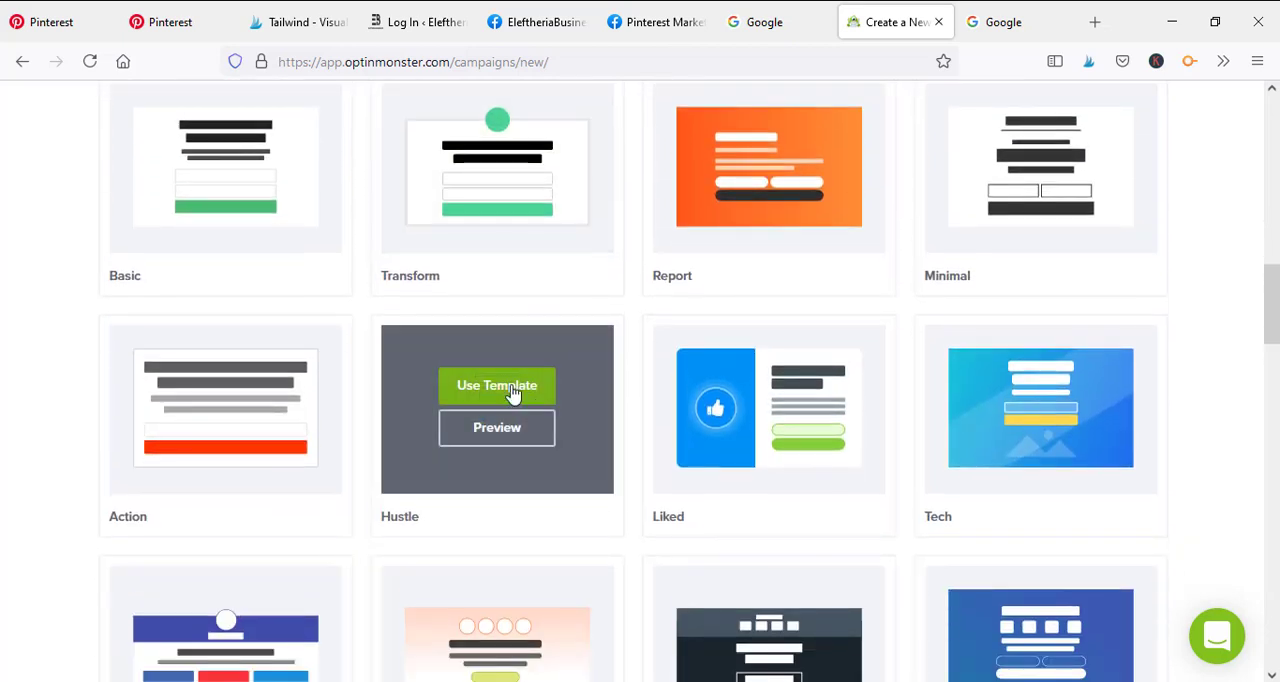
pyautogui.click(500, 388)
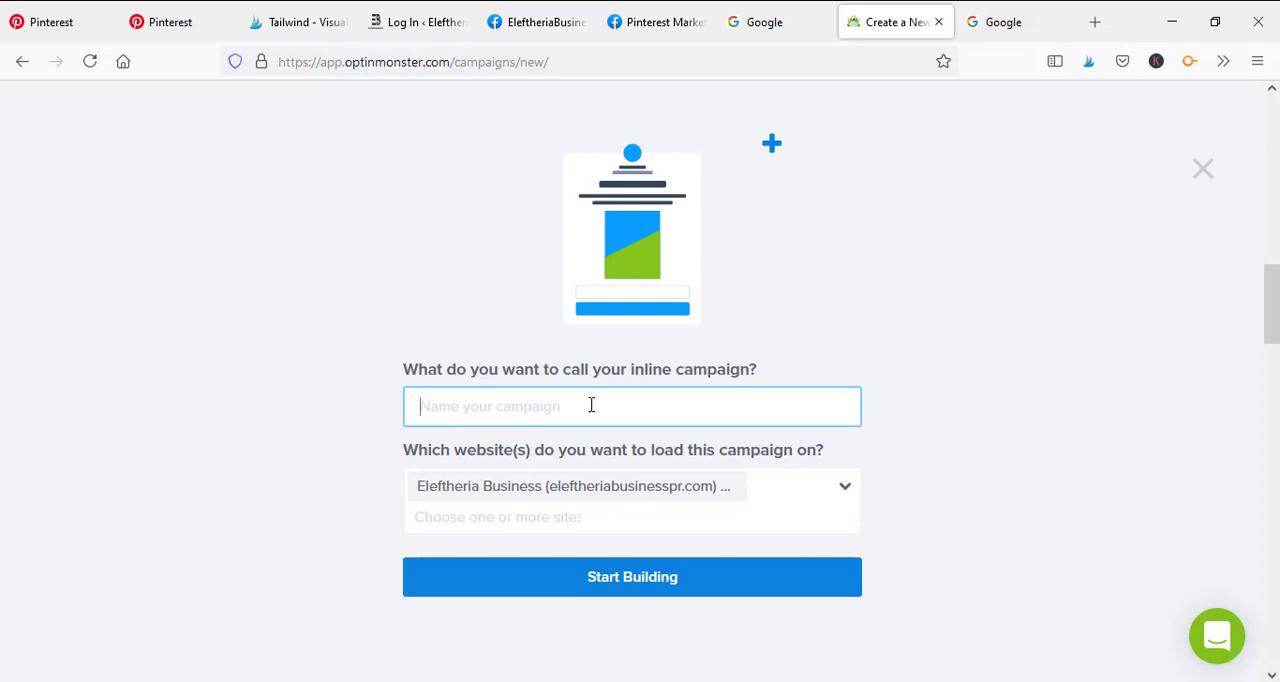
# Name the inline campaign "Email M" and start building it
pyautogui.write('Ema')
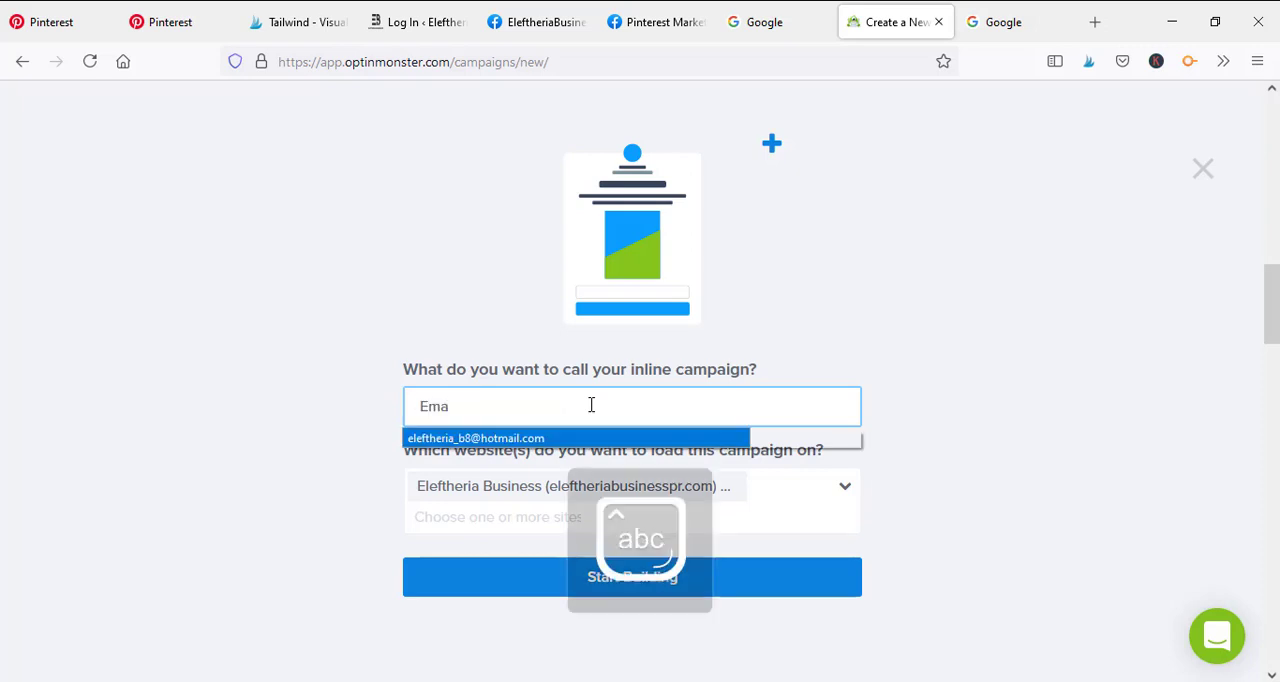
pyautogui.write('il M')
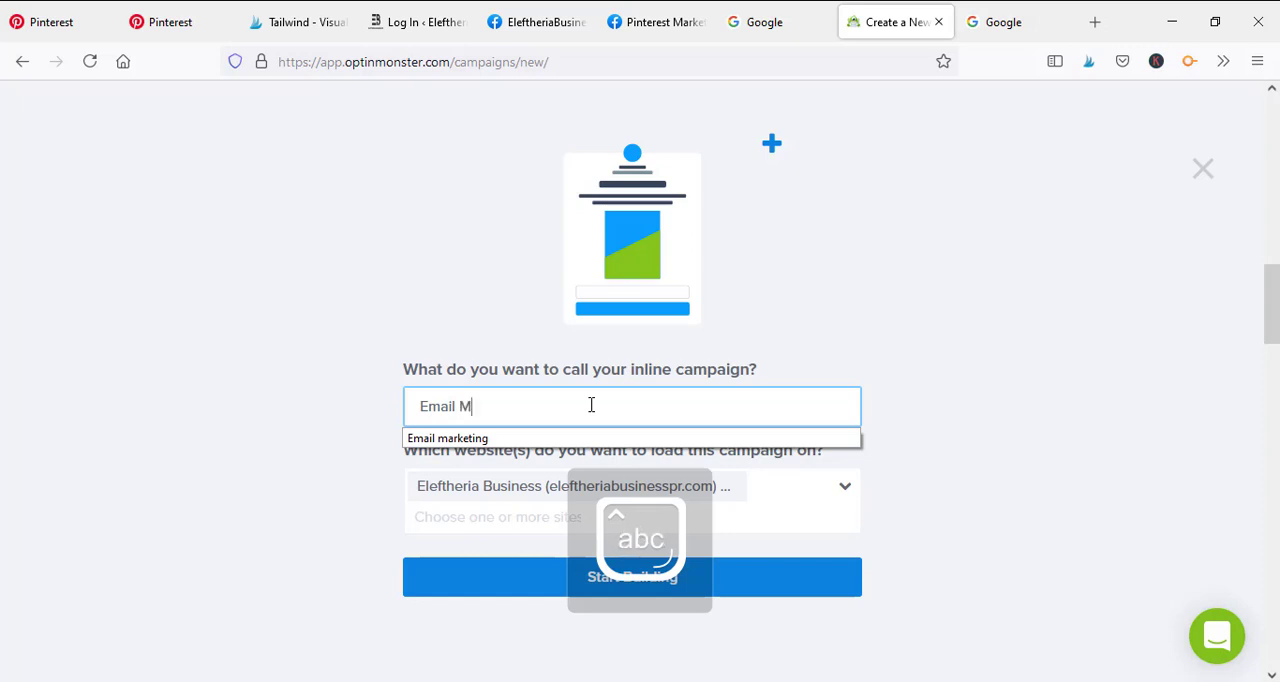
pyautogui.click(966, 340)
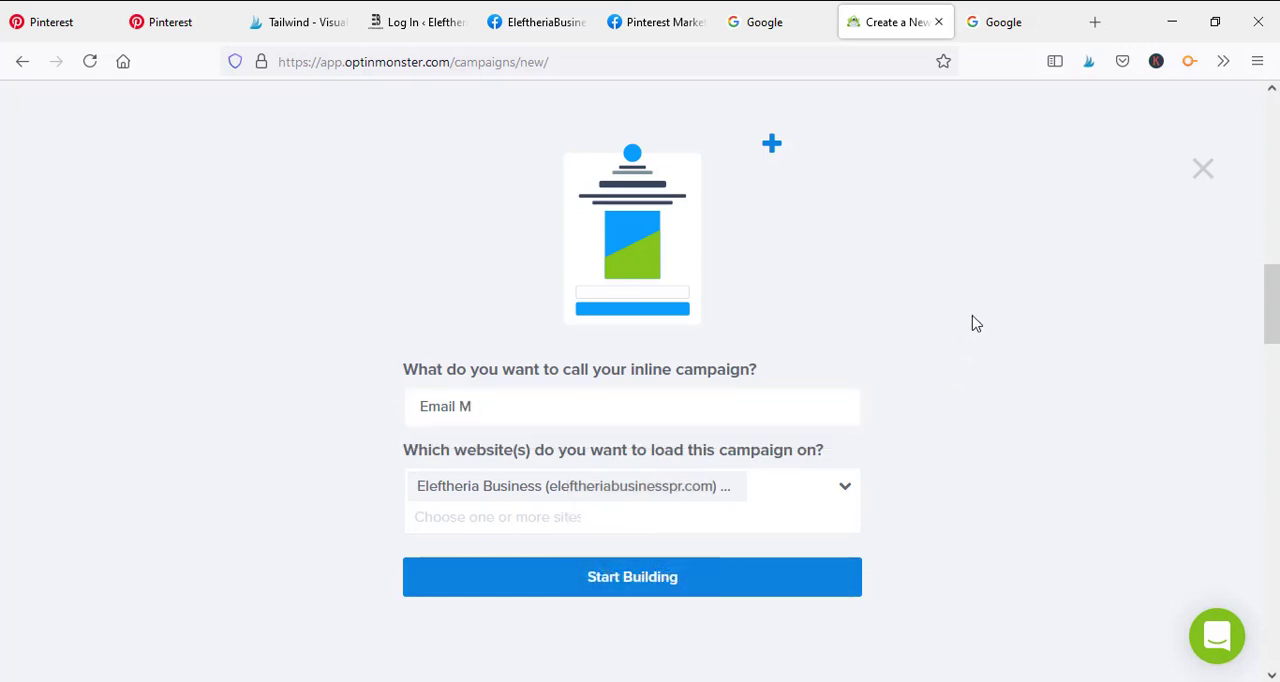
pyautogui.click(662, 588)
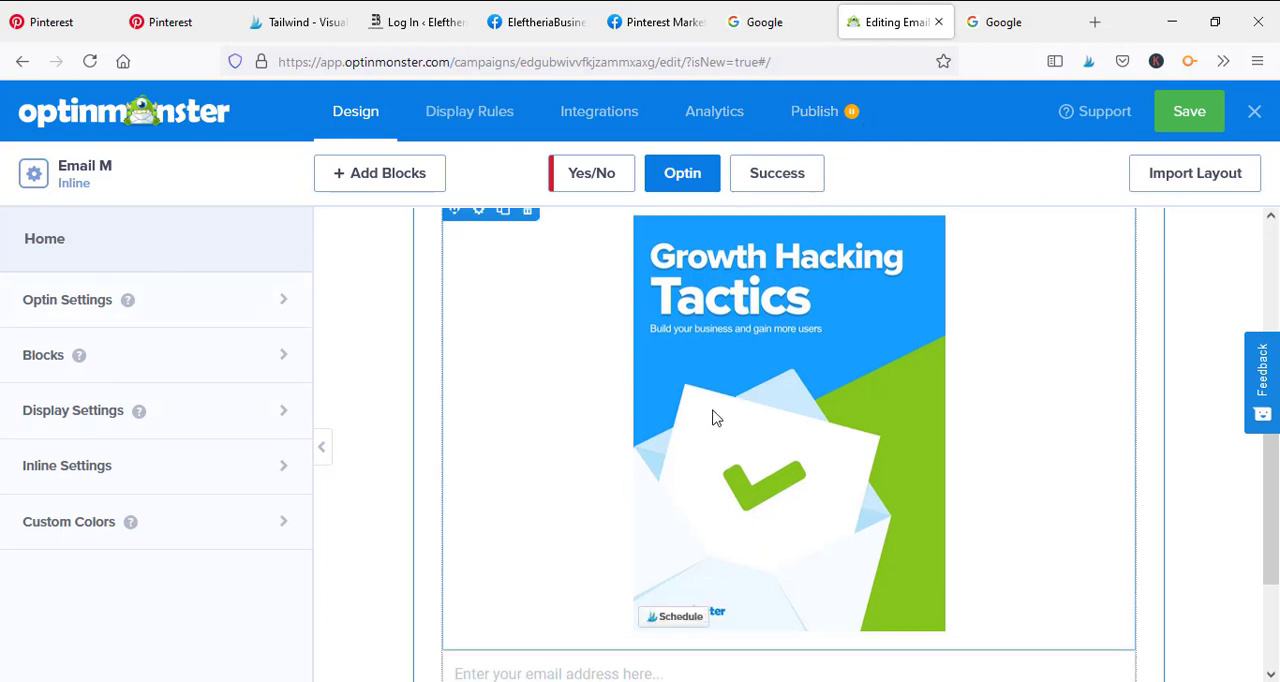
# Replace the Growth Hacking Tactics cover image with the Pinterest Marketing cover (Pintoreach.png) from the image library
pyautogui.scroll(-2, 711, 417)
pyautogui.scroll(3, 937, 503)
pyautogui.scroll(2, 983, 557)
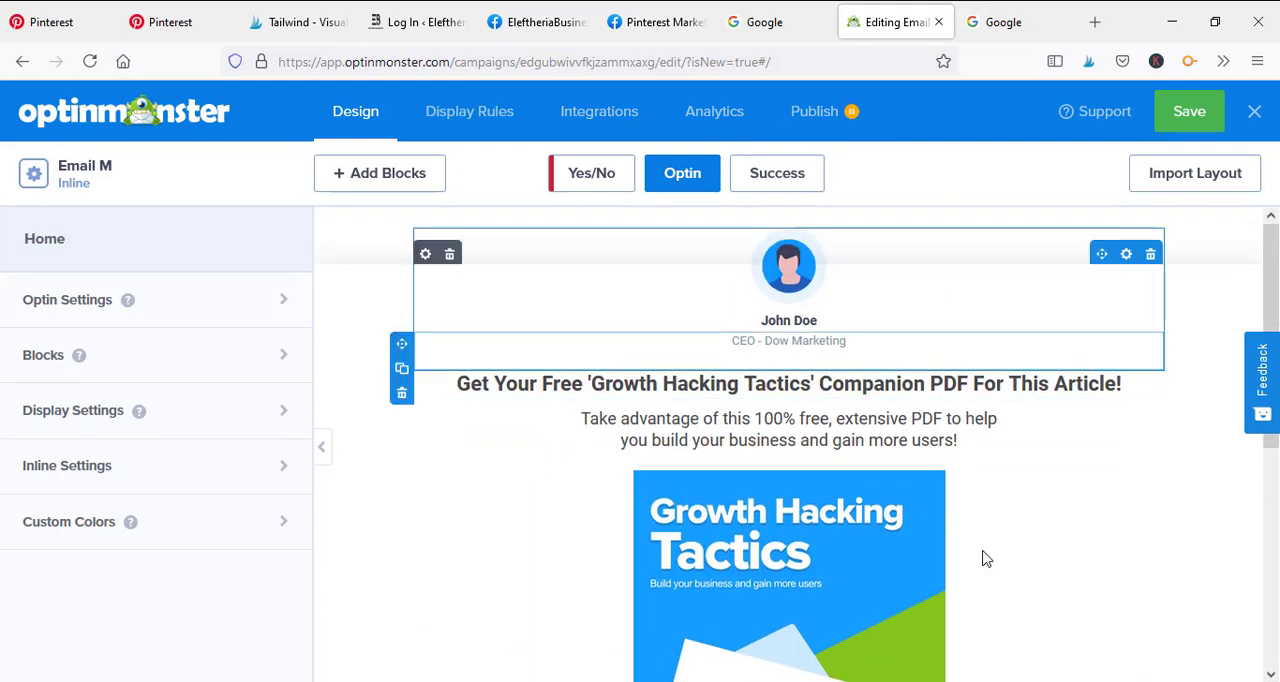
pyautogui.scroll(-4, 897, 442)
pyautogui.scroll(1, 768, 526)
pyautogui.scroll(1, 768, 526)
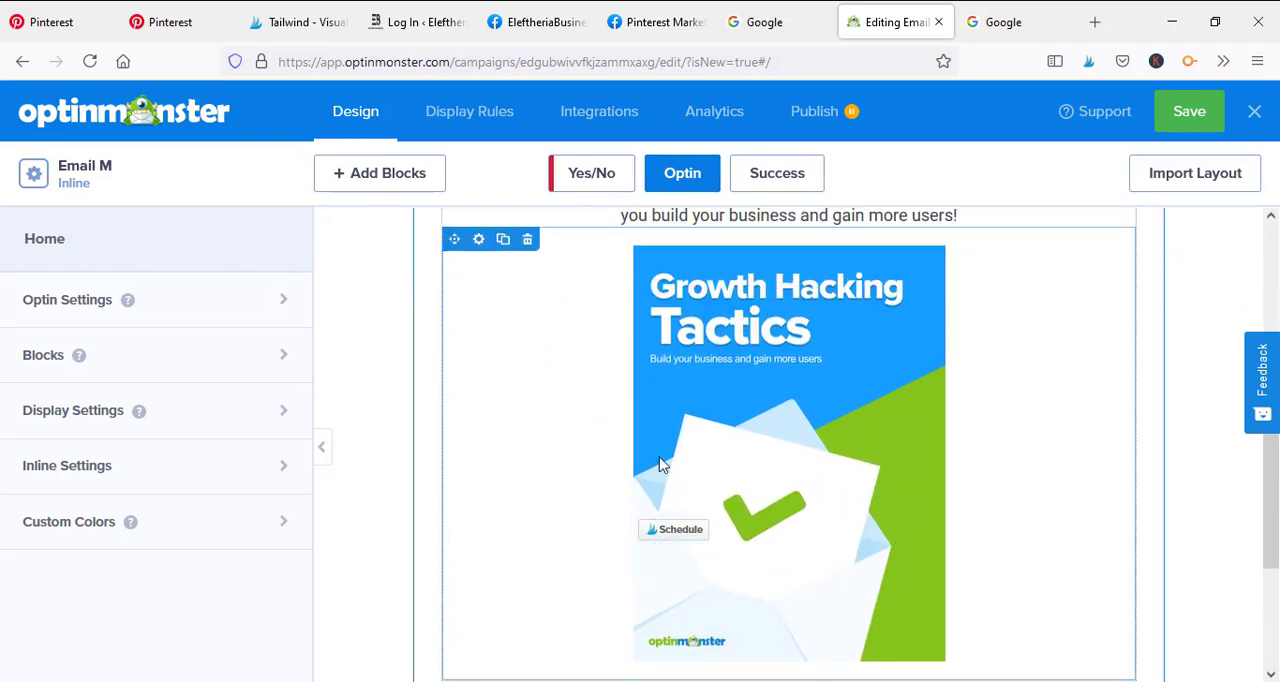
pyautogui.click(589, 288)
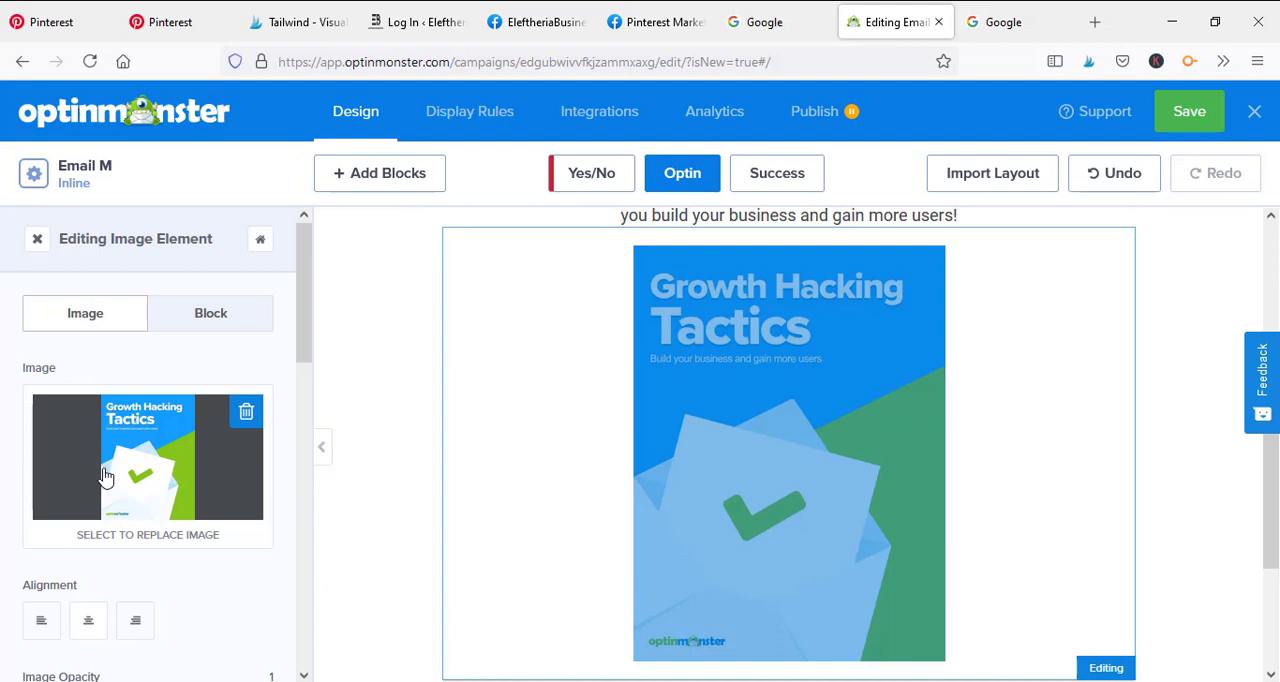
pyautogui.scroll(-3, 150, 420)
pyautogui.scroll(3, 120, 466)
pyautogui.click(182, 500)
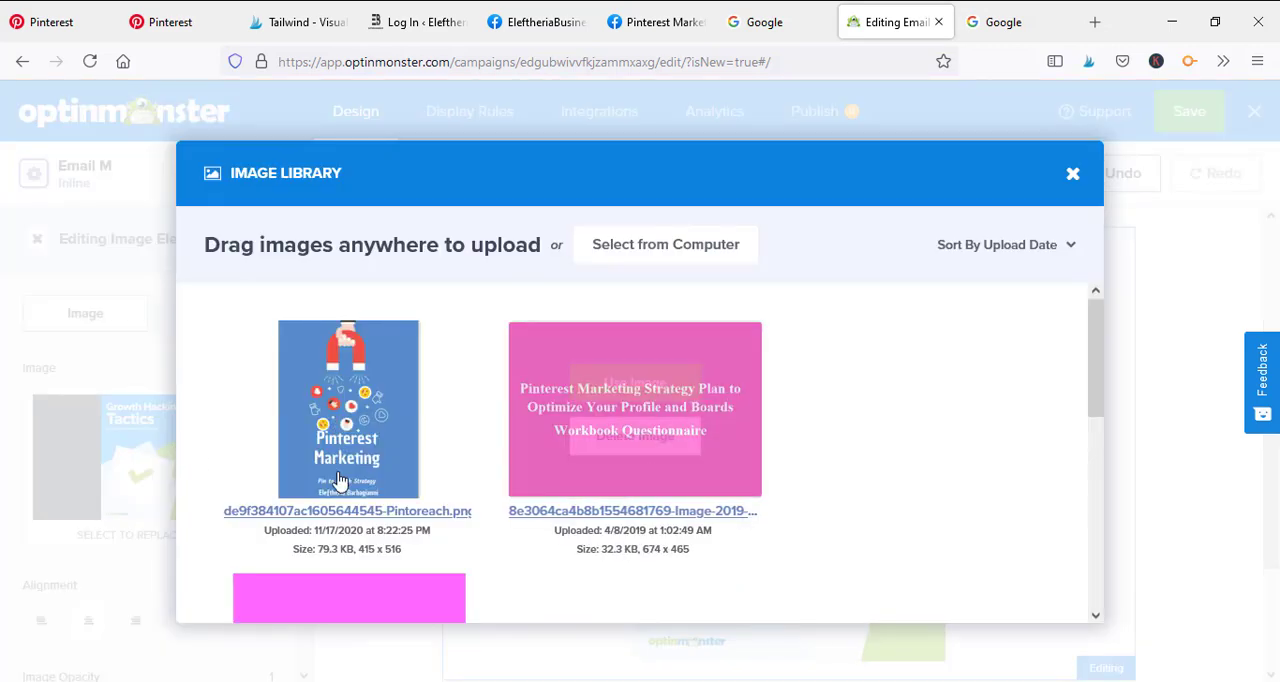
pyautogui.moveTo(377, 420)
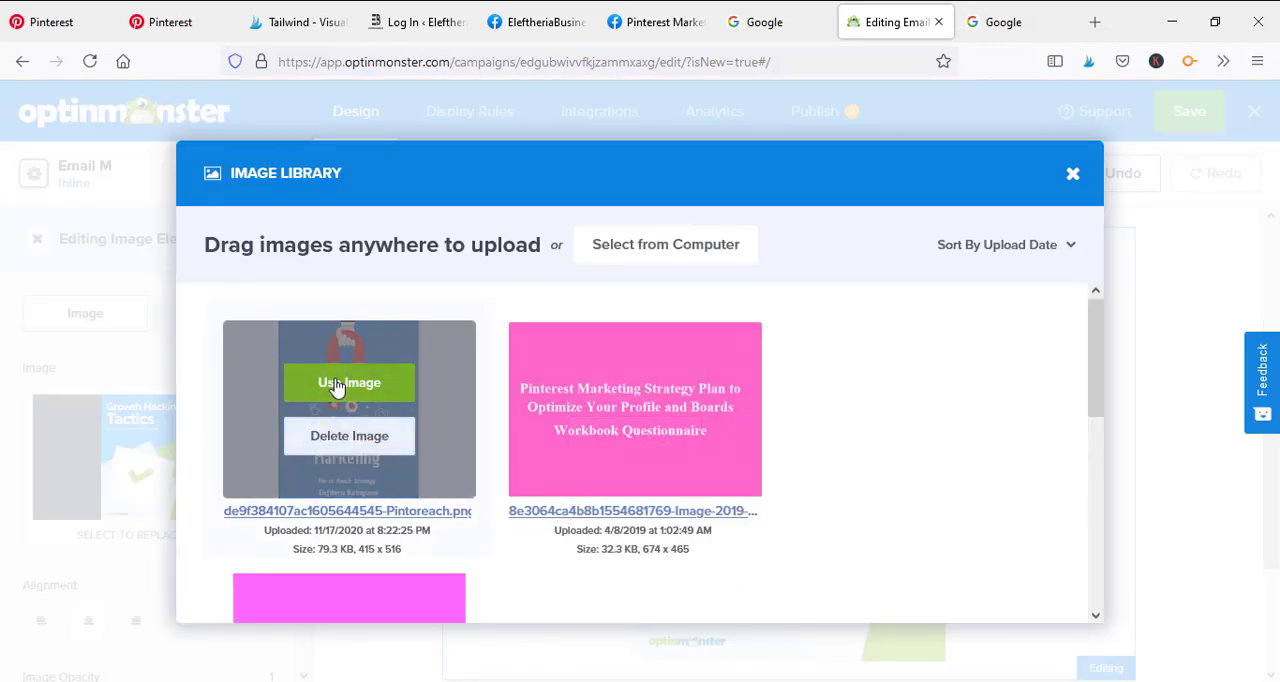
pyautogui.click(349, 386)
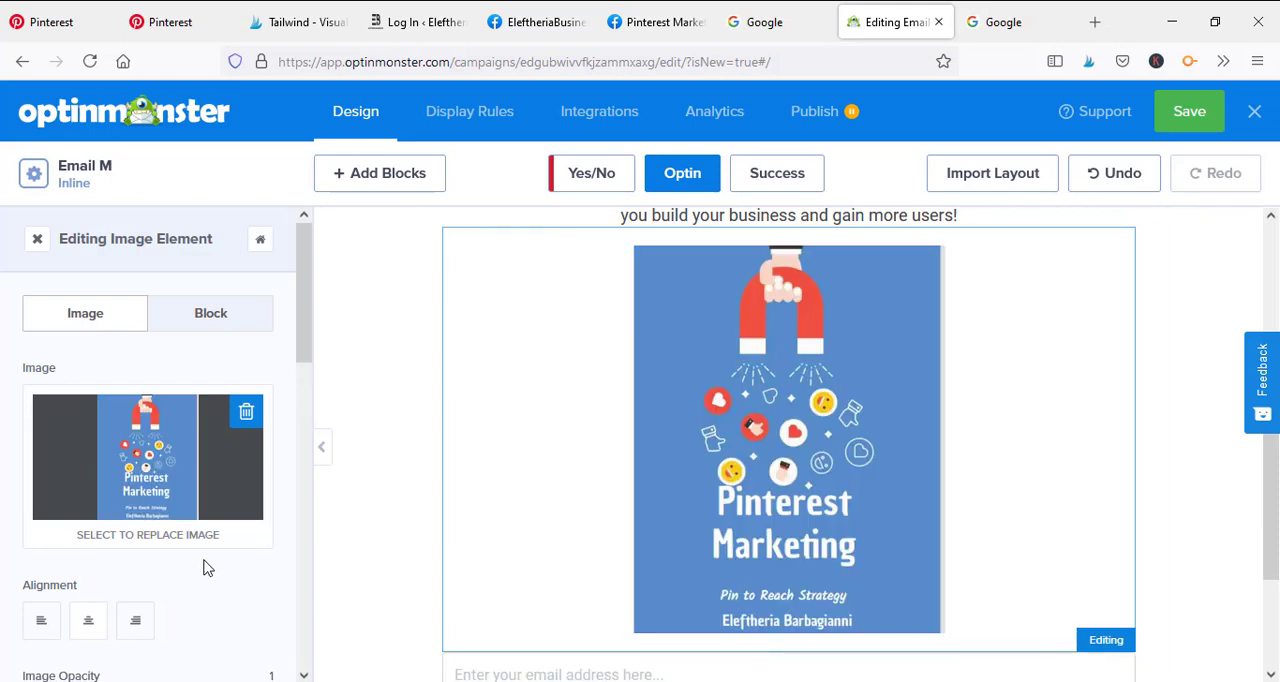
# Delete the word "of" after "Take advantage" in the description above the image and enter it again
pyautogui.scroll(-2, 203, 568)
pyautogui.scroll(-1, 680, 448)
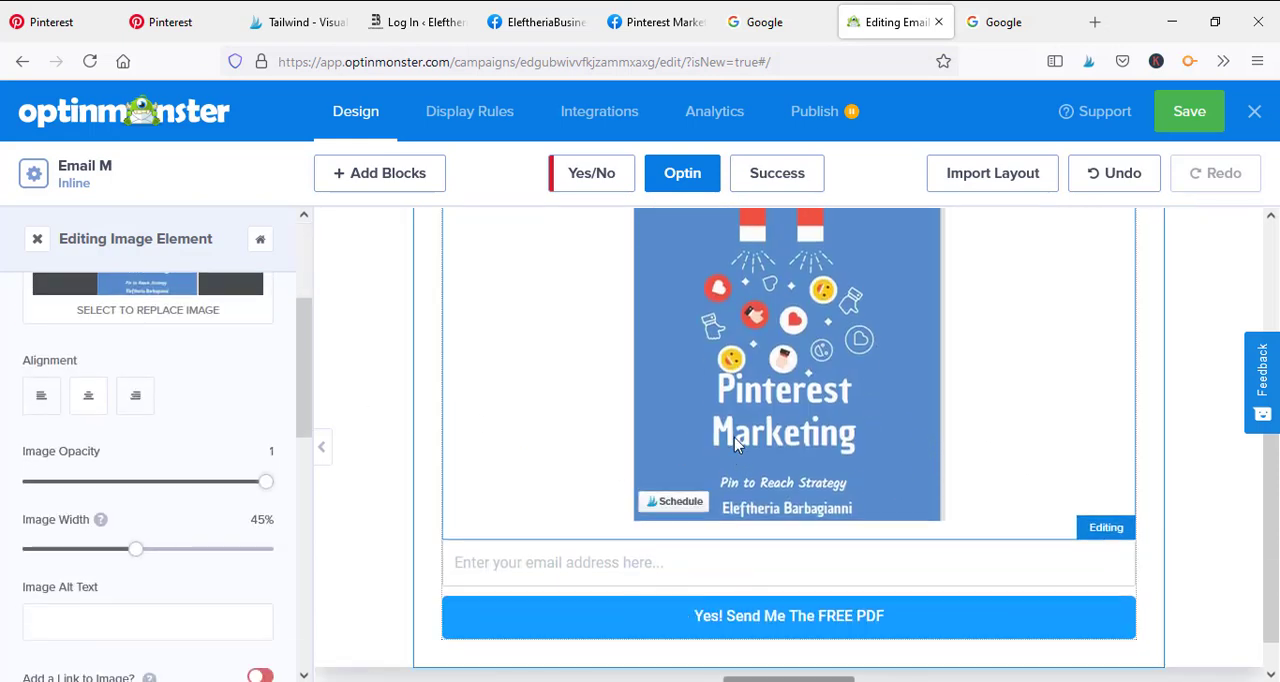
pyautogui.scroll(3, 900, 460)
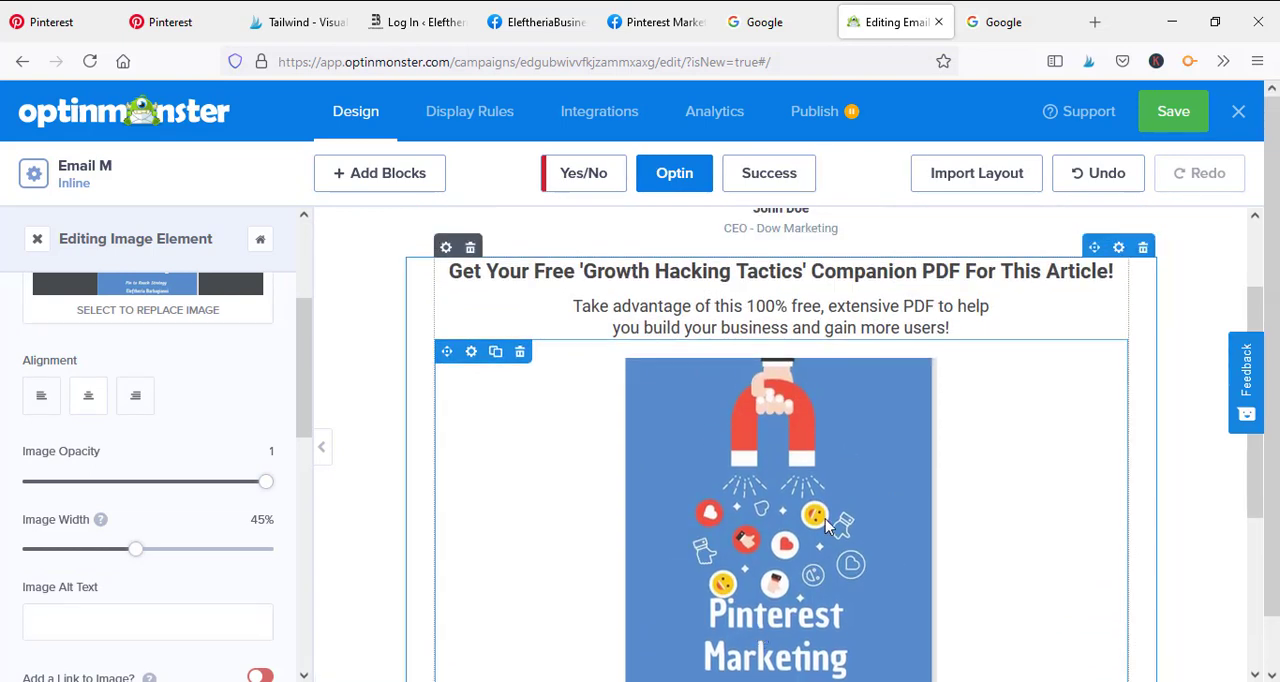
pyautogui.scroll(-2, 916, 473)
pyautogui.scroll(-1, 876, 428)
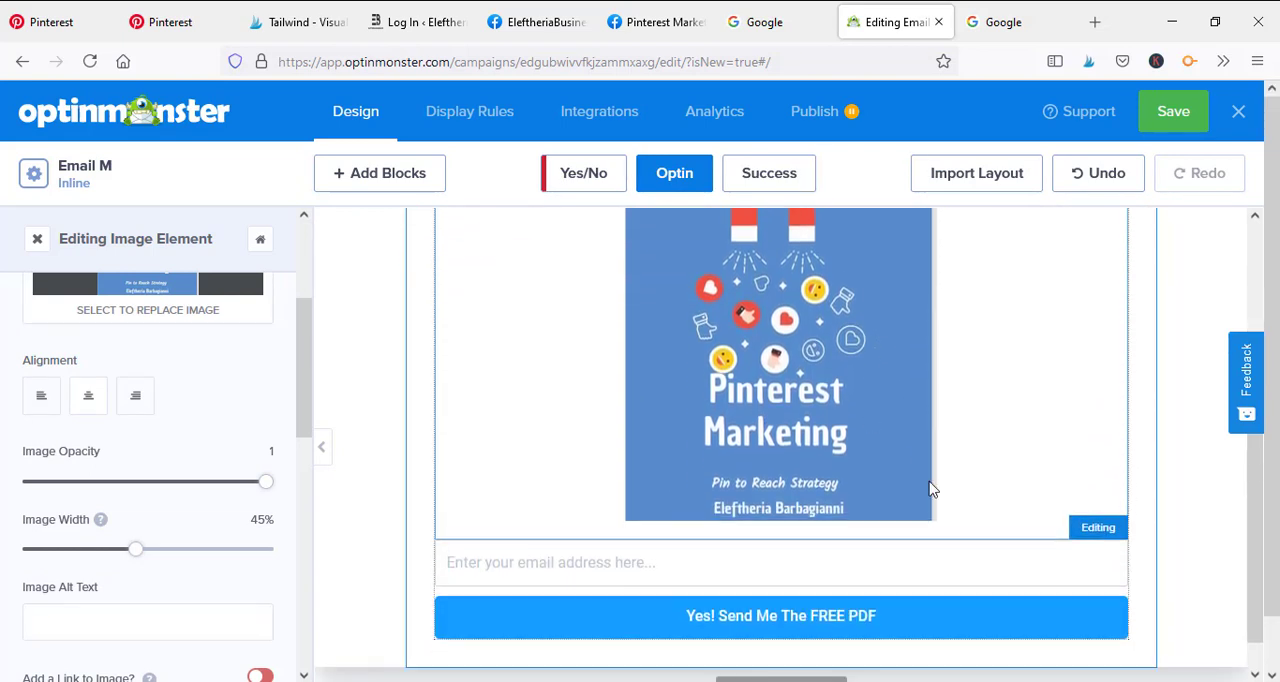
pyautogui.scroll(4, 848, 480)
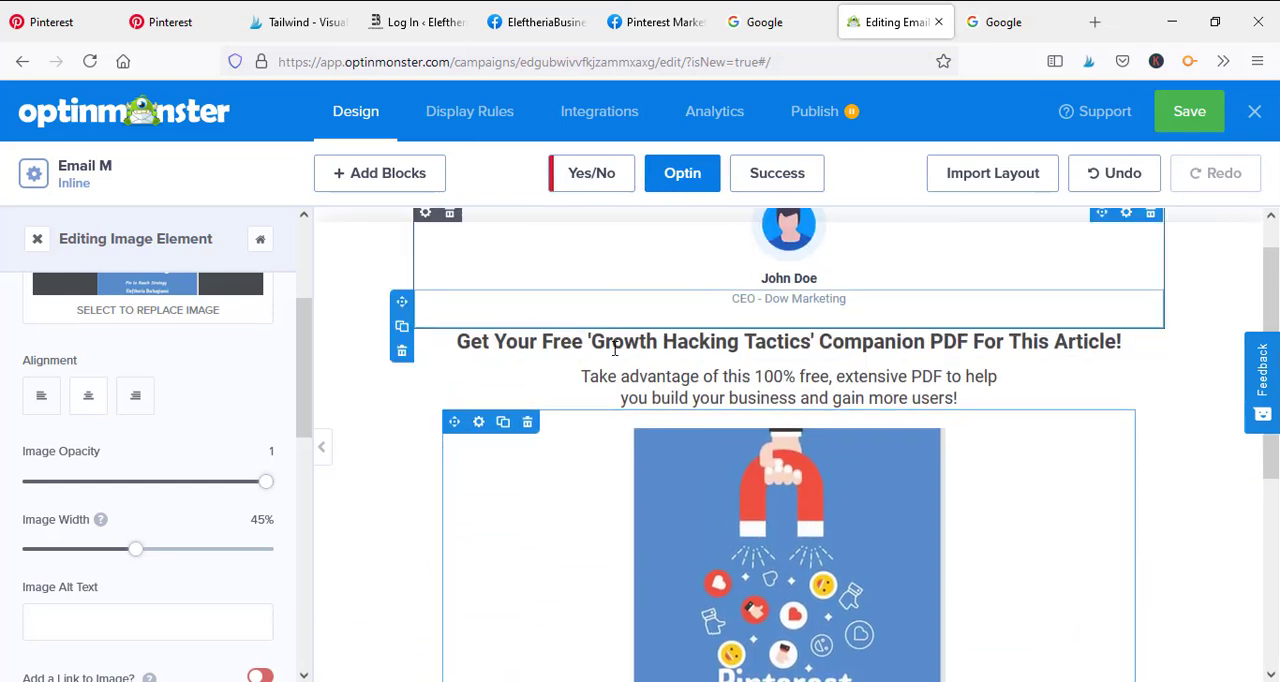
pyautogui.click(667, 376)
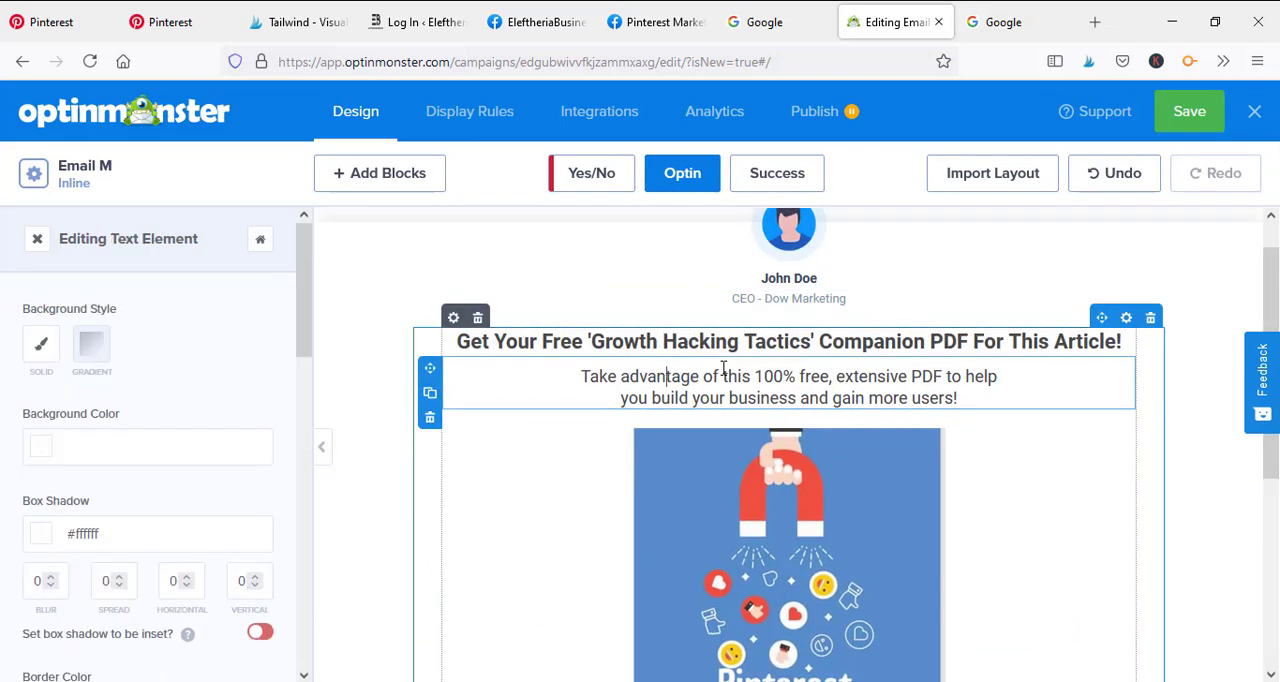
pyautogui.doubleClick(665, 376)
pyautogui.moveTo(306, 304); pyautogui.dragTo(306, 240)
pyautogui.click(746, 394)
pyautogui.click(720, 381)
pyautogui.press('BackSpace')
pyautogui.press('BackSpace')
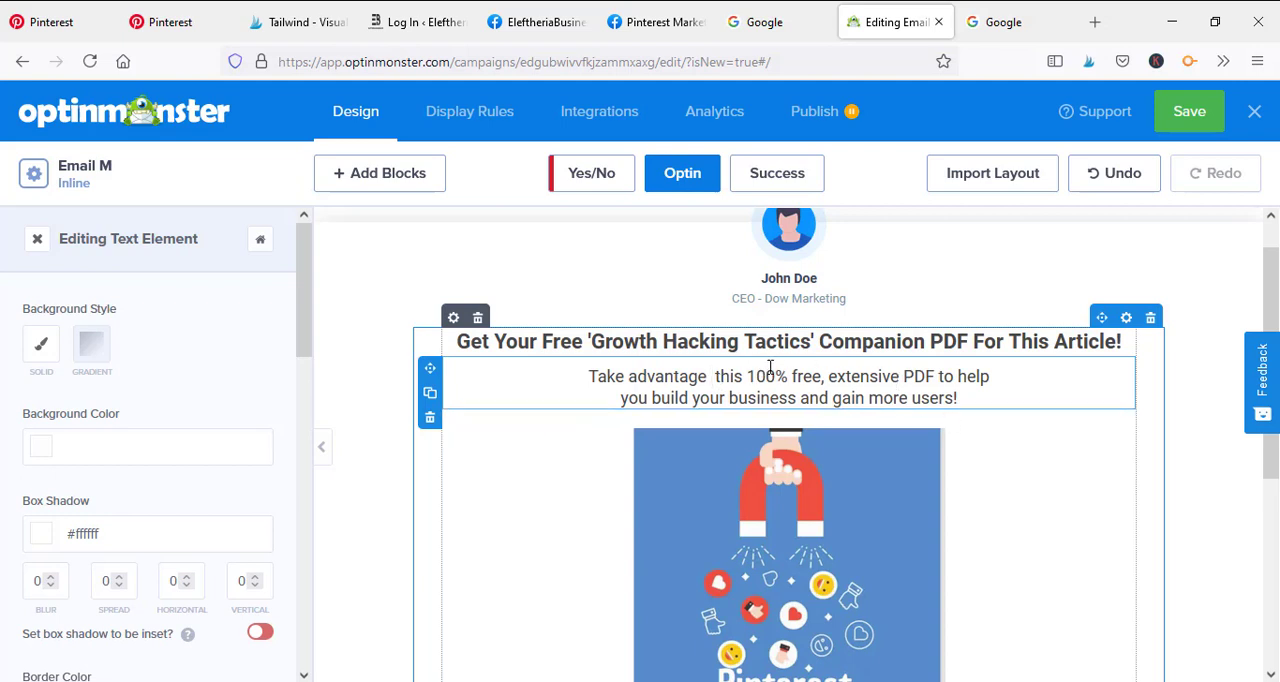
pyautogui.write('of')
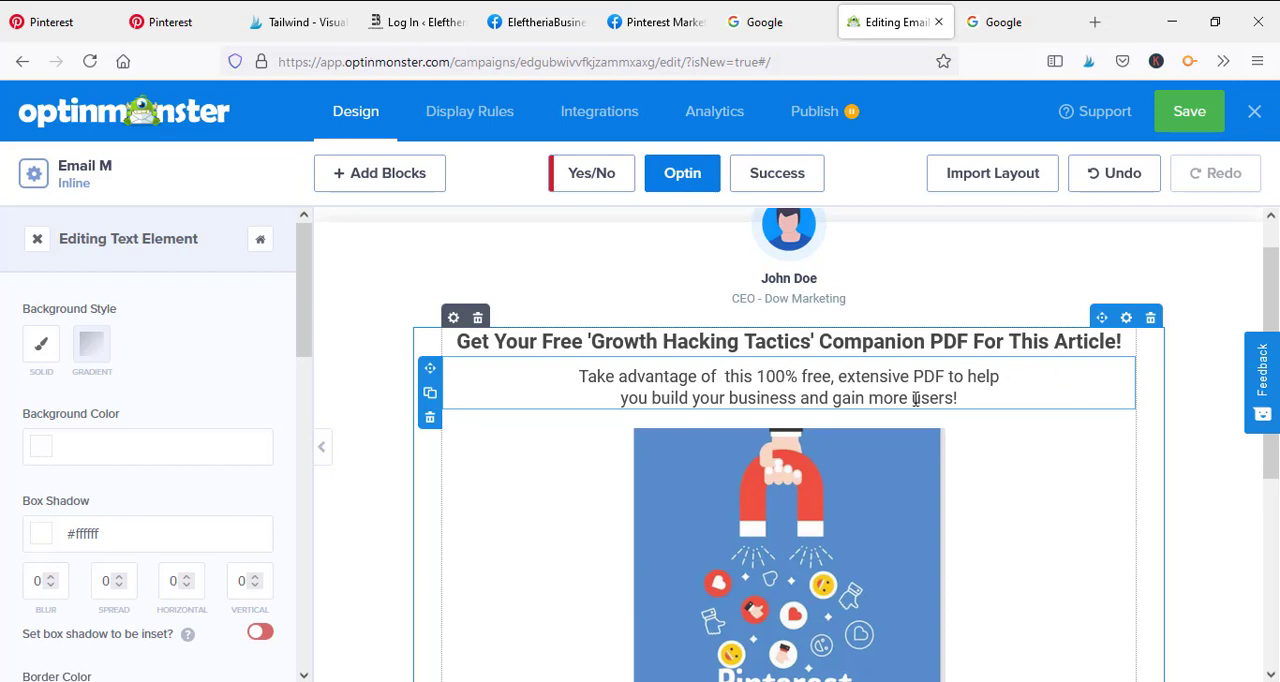
# Replace the word "Growth" in the headline with "Pinterest Marketing"
pyautogui.scroll(-2, 1000, 350)
pyautogui.scroll(3, 900, 360)
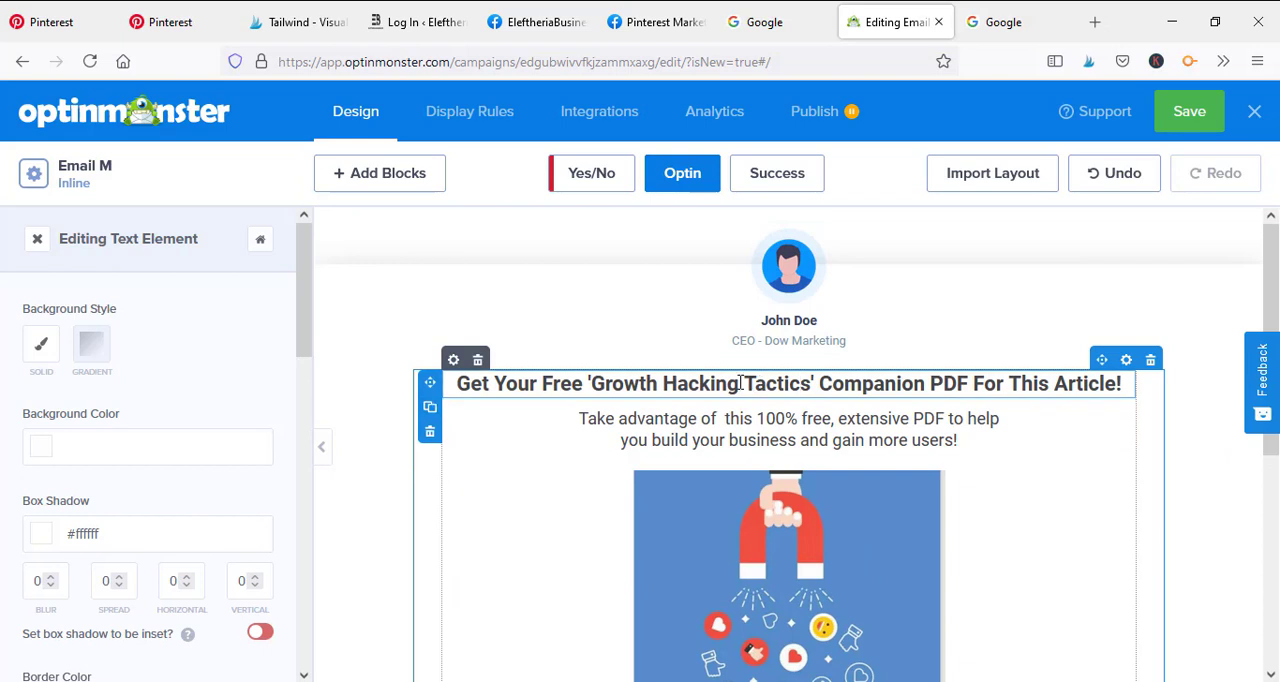
pyautogui.press('BackSpace')
pyautogui.press('BackSpace')
pyautogui.press('BackSpace')
pyautogui.press('BackSpace')
pyautogui.press('BackSpace')
pyautogui.press('BackSpace')
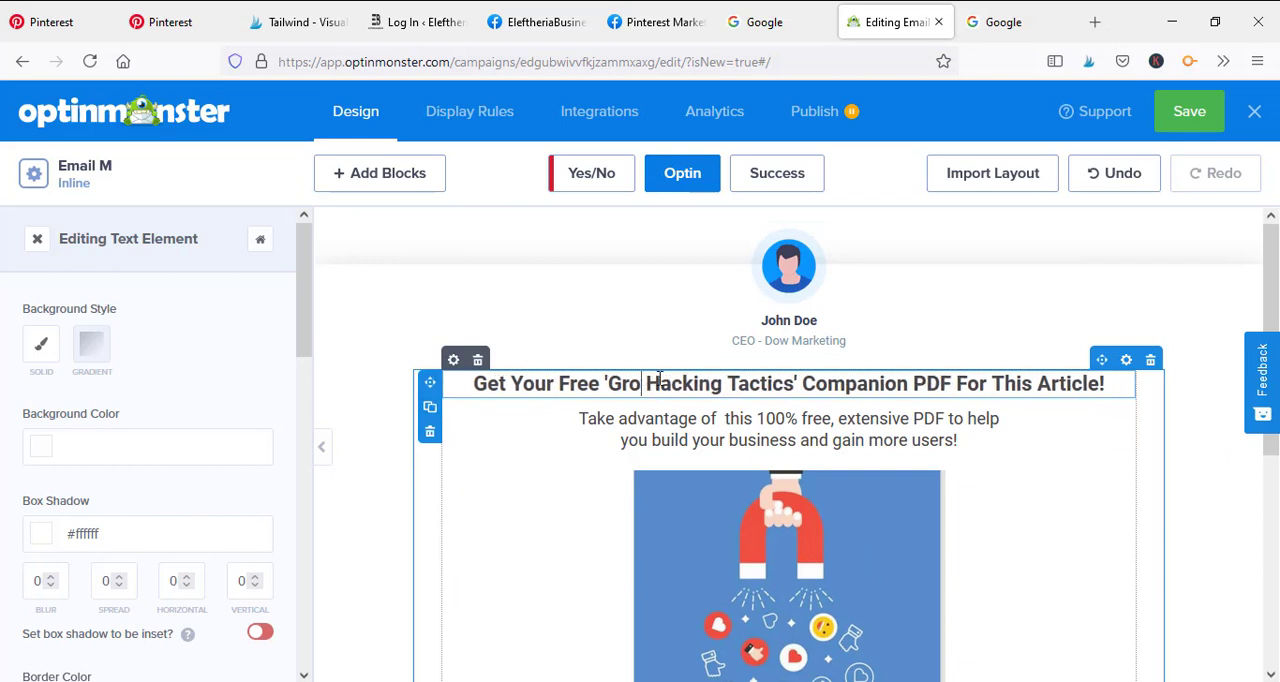
pyautogui.write('Pinterest')
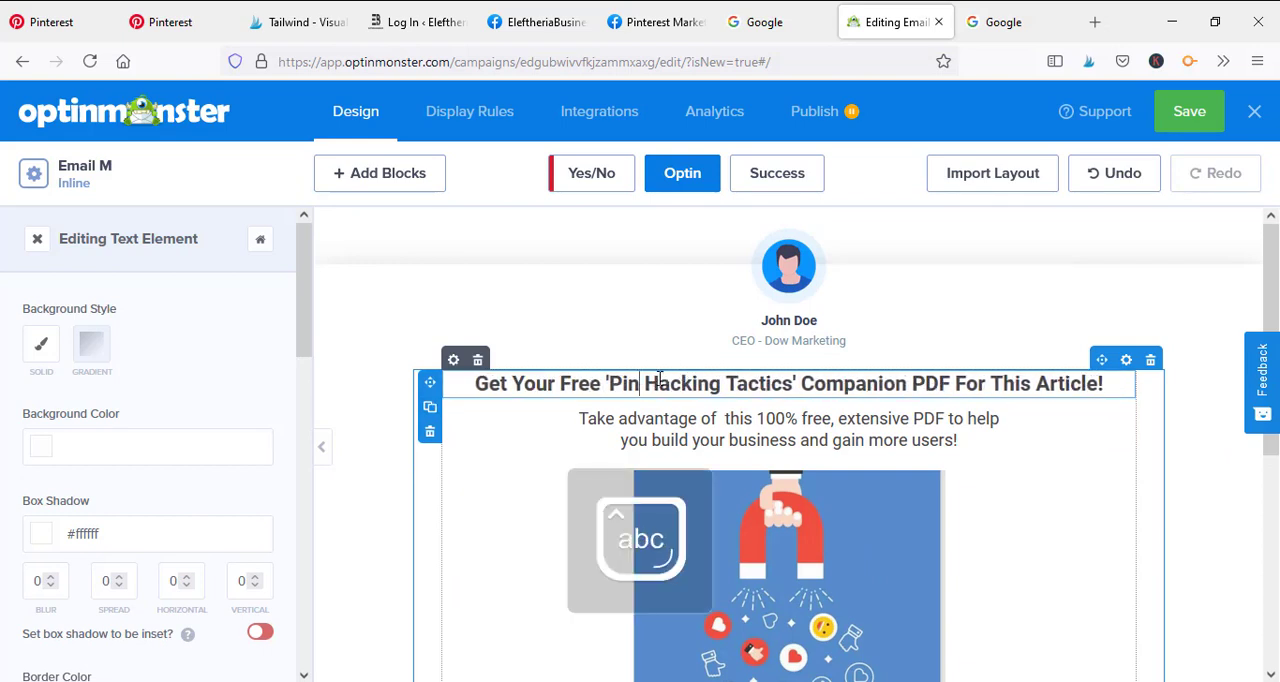
pyautogui.write(' Marketing')
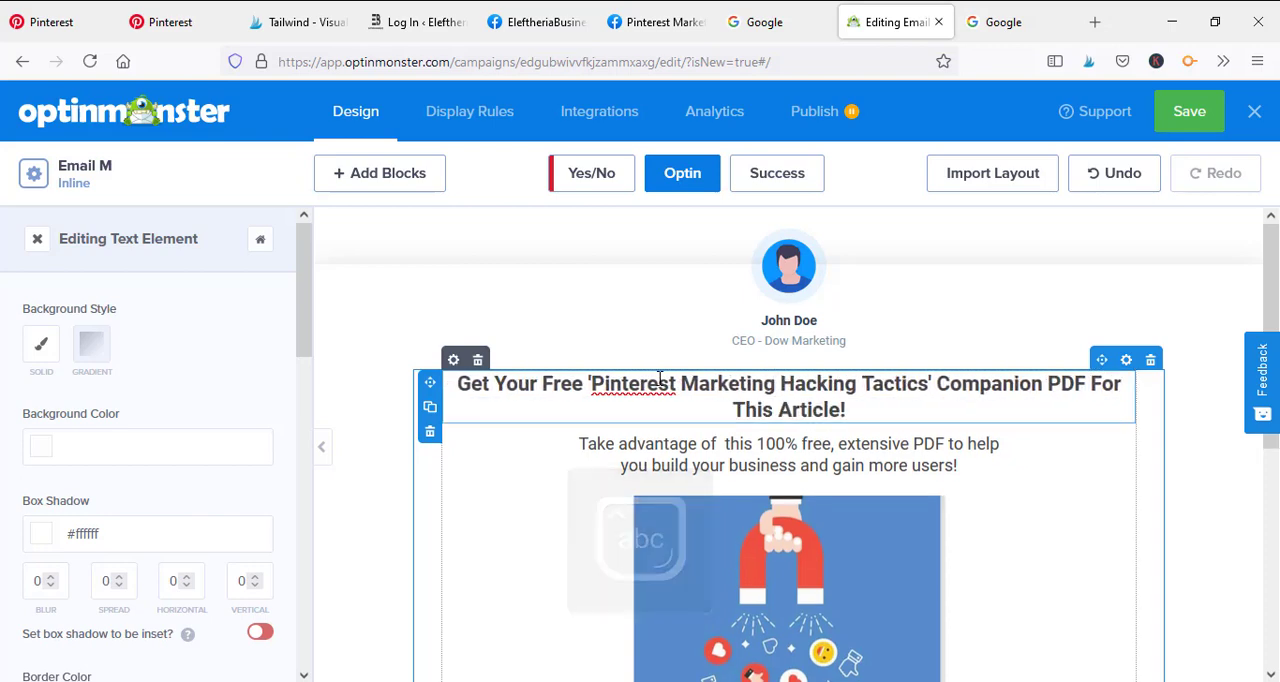
# Colour the word "This" in the headline light purple
pyautogui.scroll(-2, 795, 380)
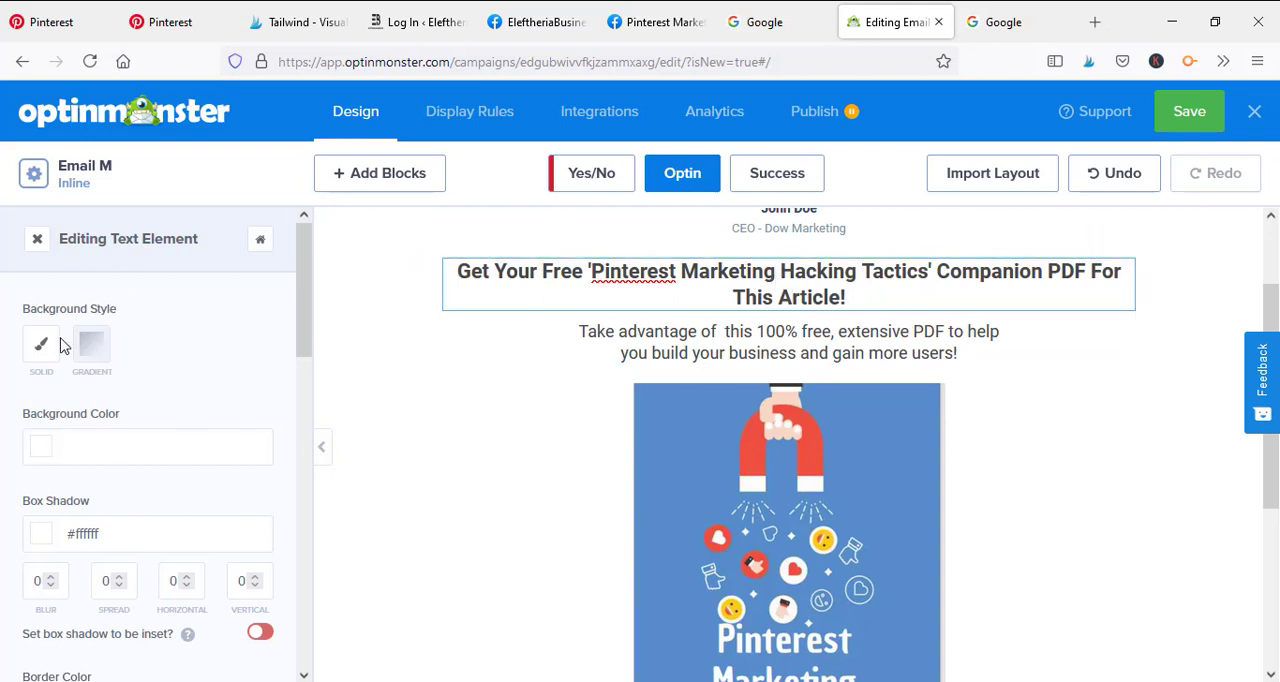
pyautogui.click(740, 289)
pyautogui.doubleClick(772, 291)
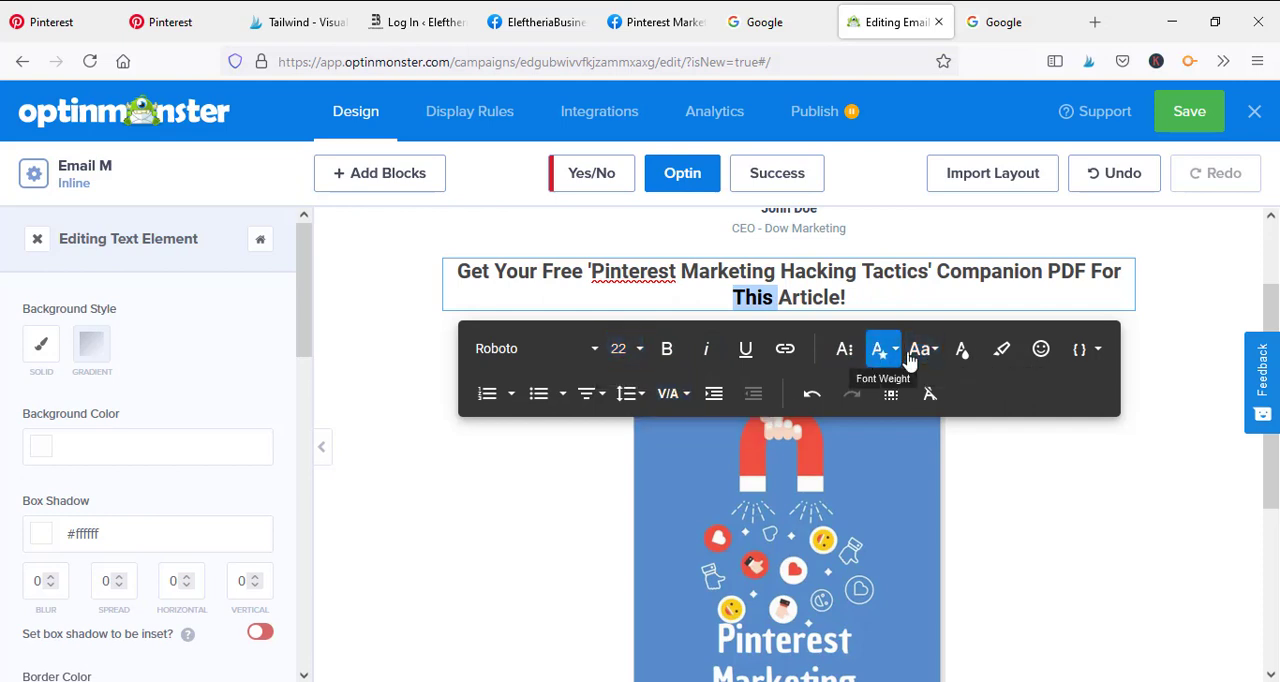
pyautogui.click(962, 352)
pyautogui.click(1060, 584)
pyautogui.write('#474747')
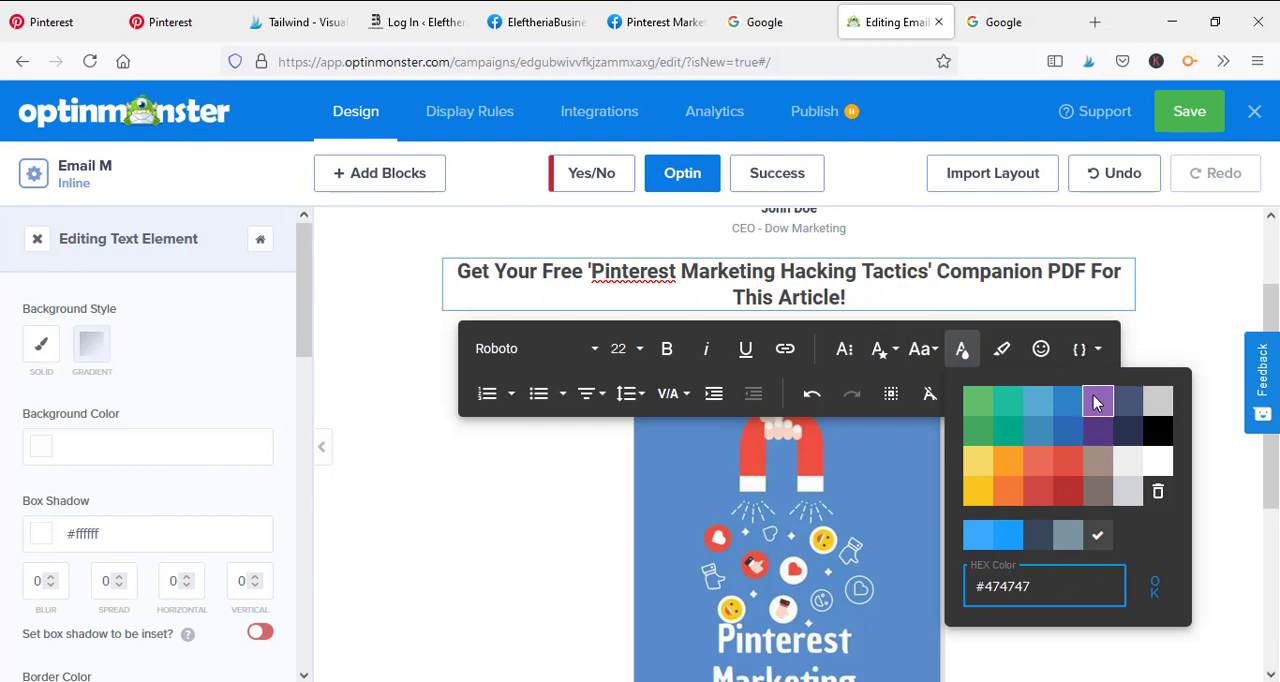
pyautogui.click(895, 284)
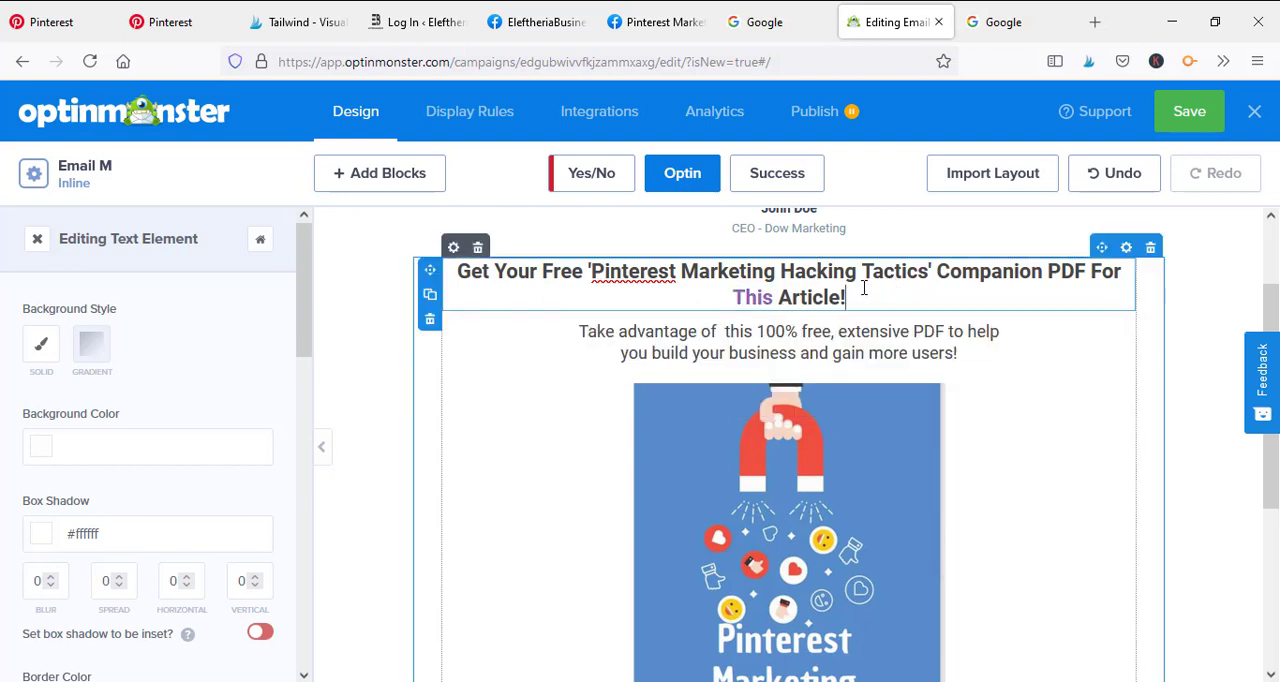
# Colour the entire headline text light purple and save the campaign
pyautogui.moveTo(864, 287); pyautogui.dragTo(458, 262)
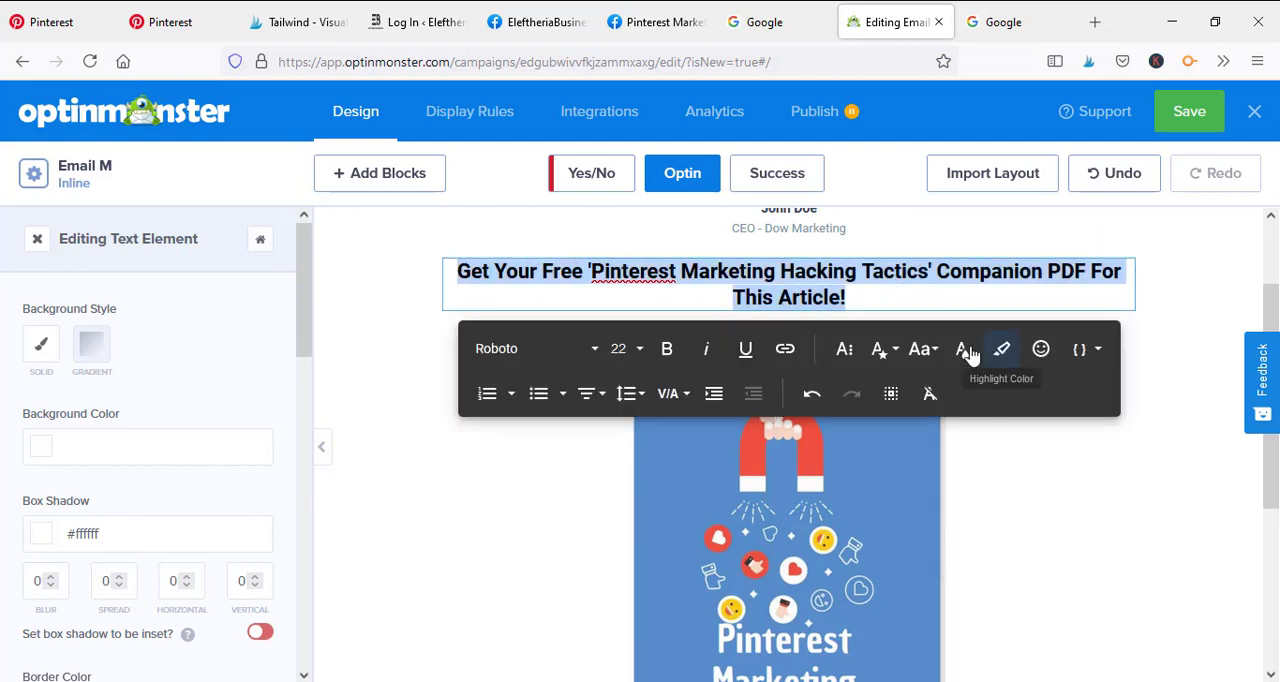
pyautogui.click(961, 348)
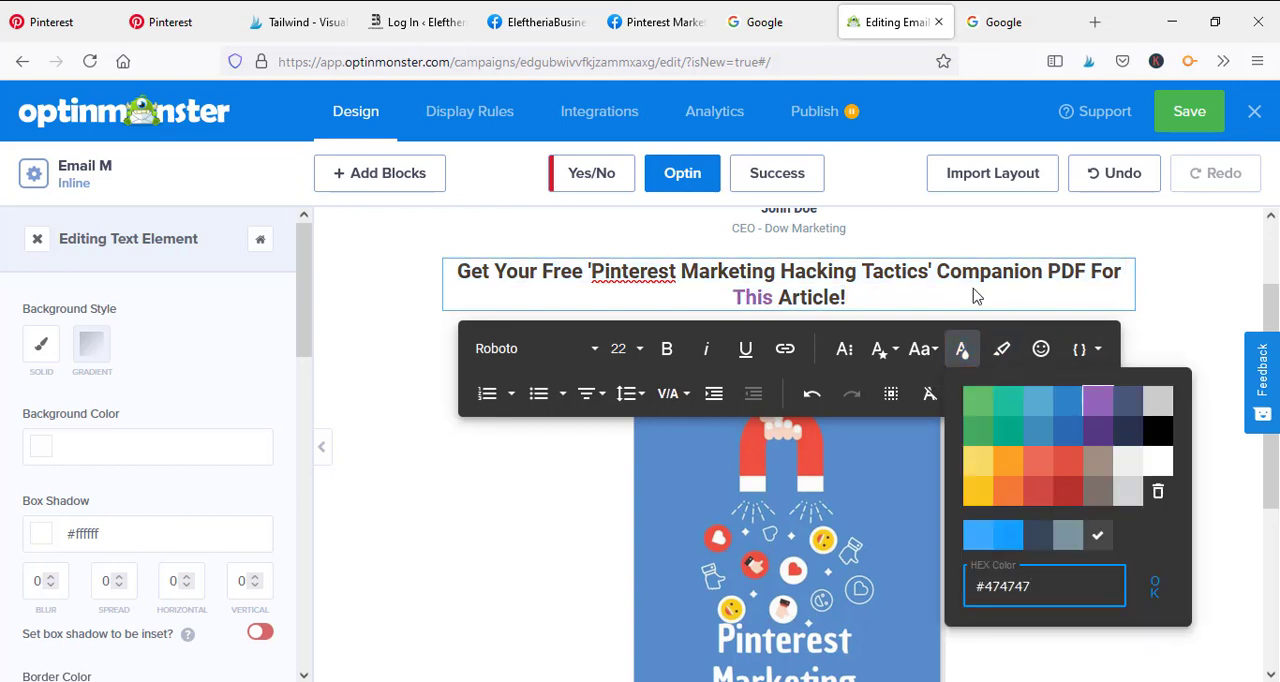
pyautogui.click(1099, 398)
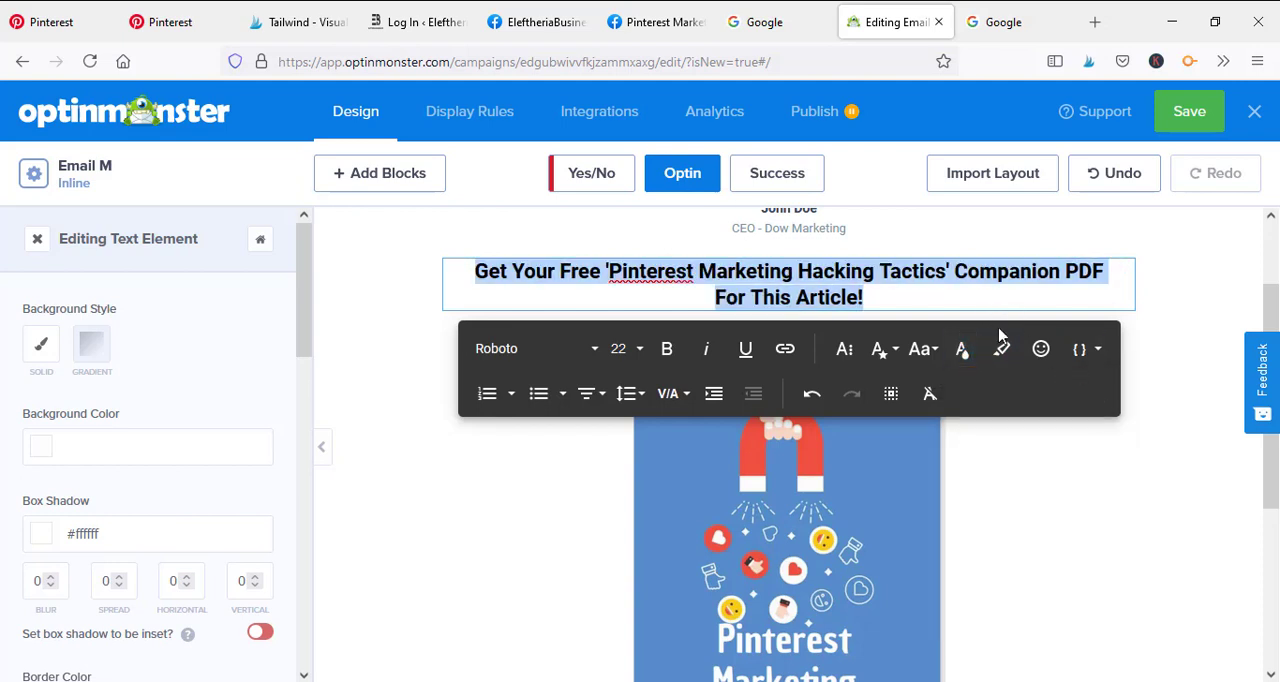
pyautogui.click(1046, 274)
pyautogui.click(1194, 113)
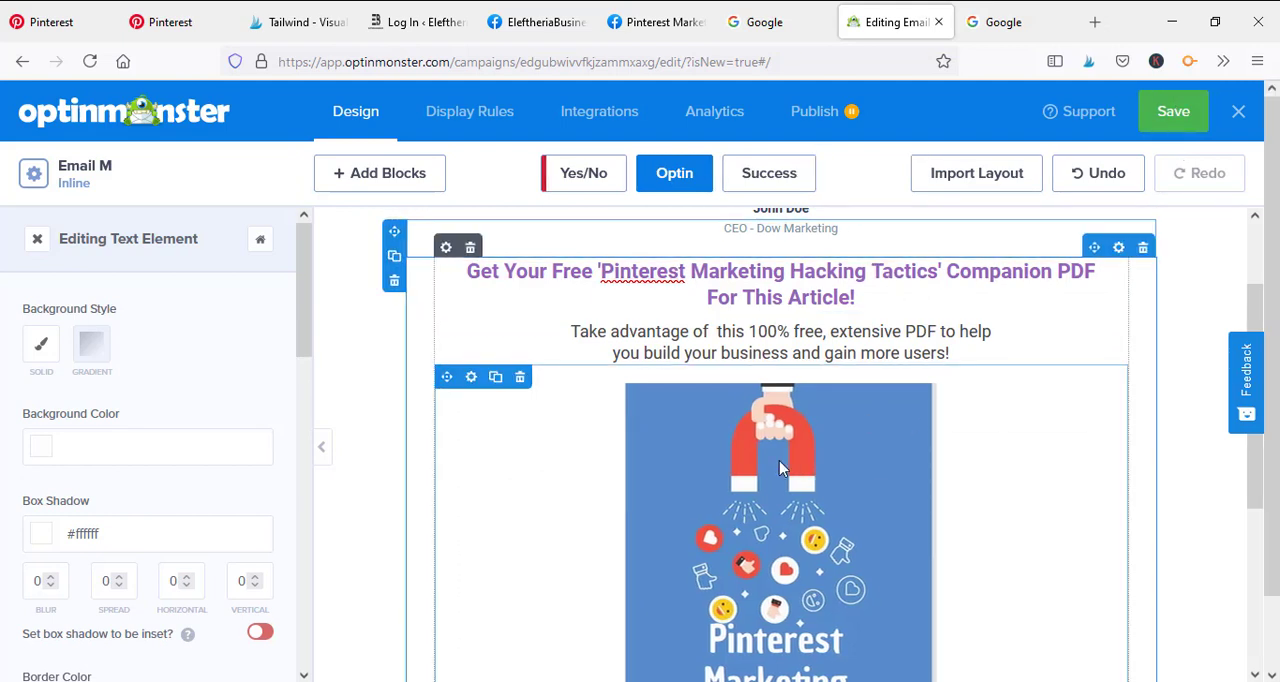
pyautogui.scroll(-5, 798, 362)
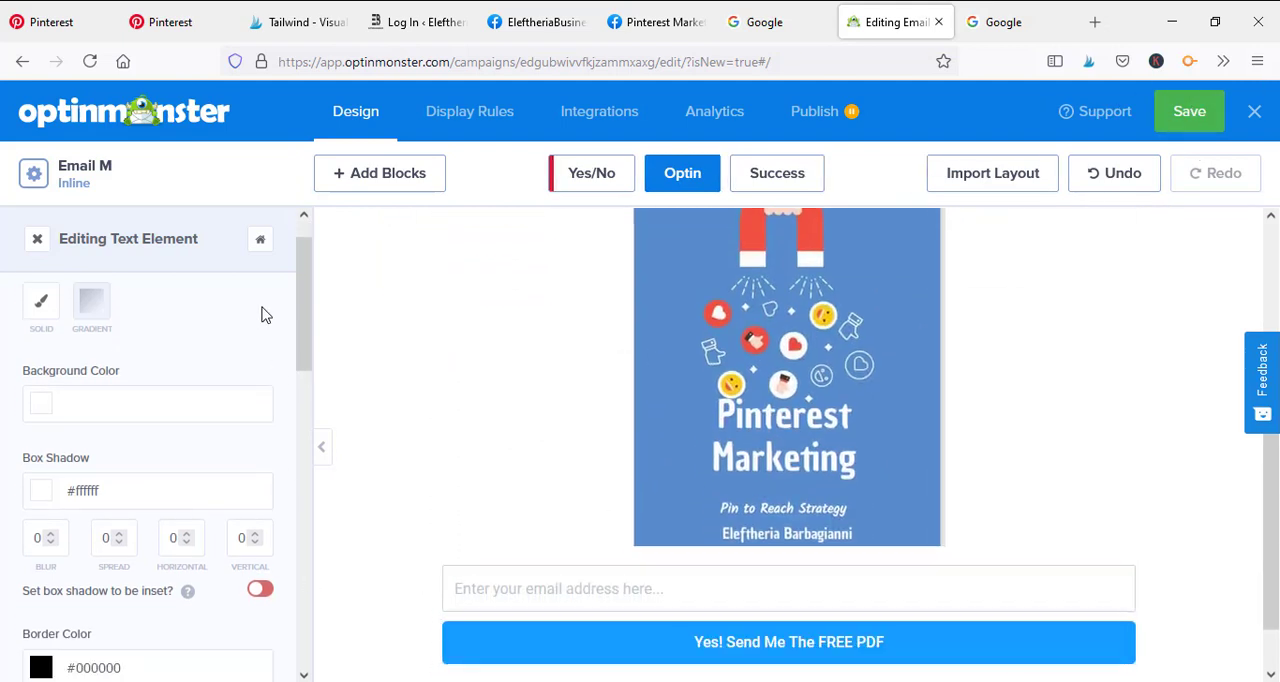
pyautogui.scroll(-2, 263, 314)
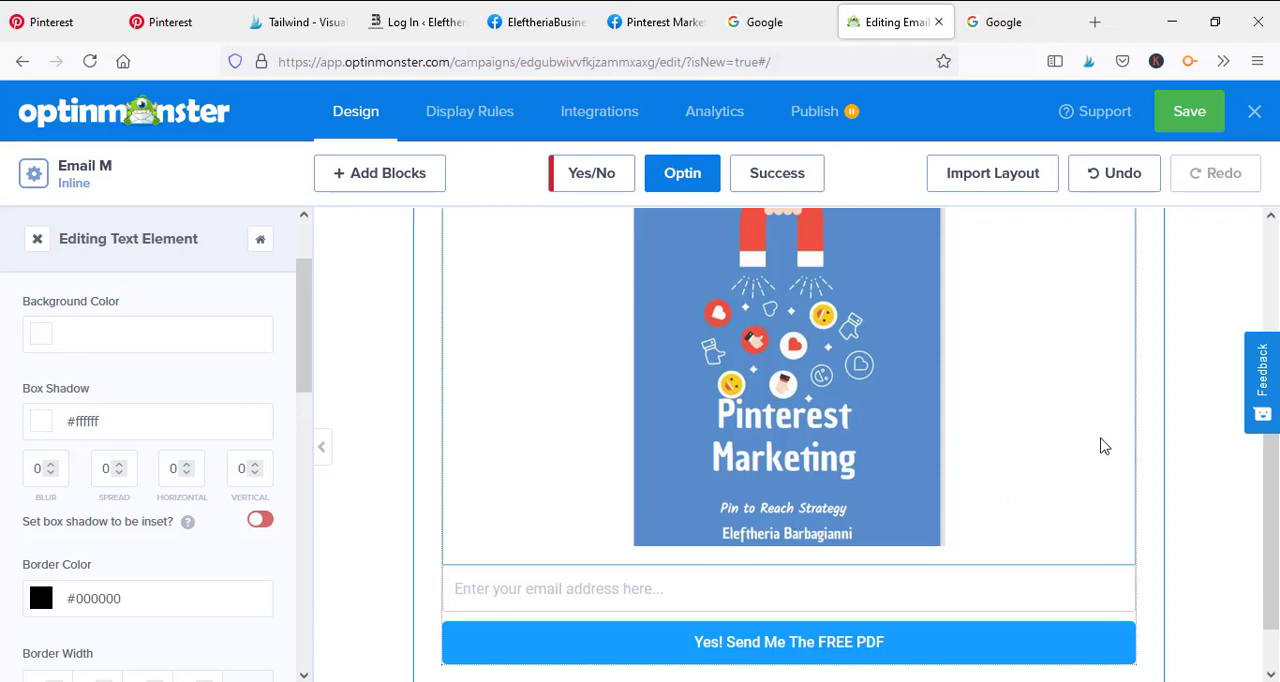
pyautogui.scroll(1, 989, 606)
pyautogui.scroll(-2, 997, 360)
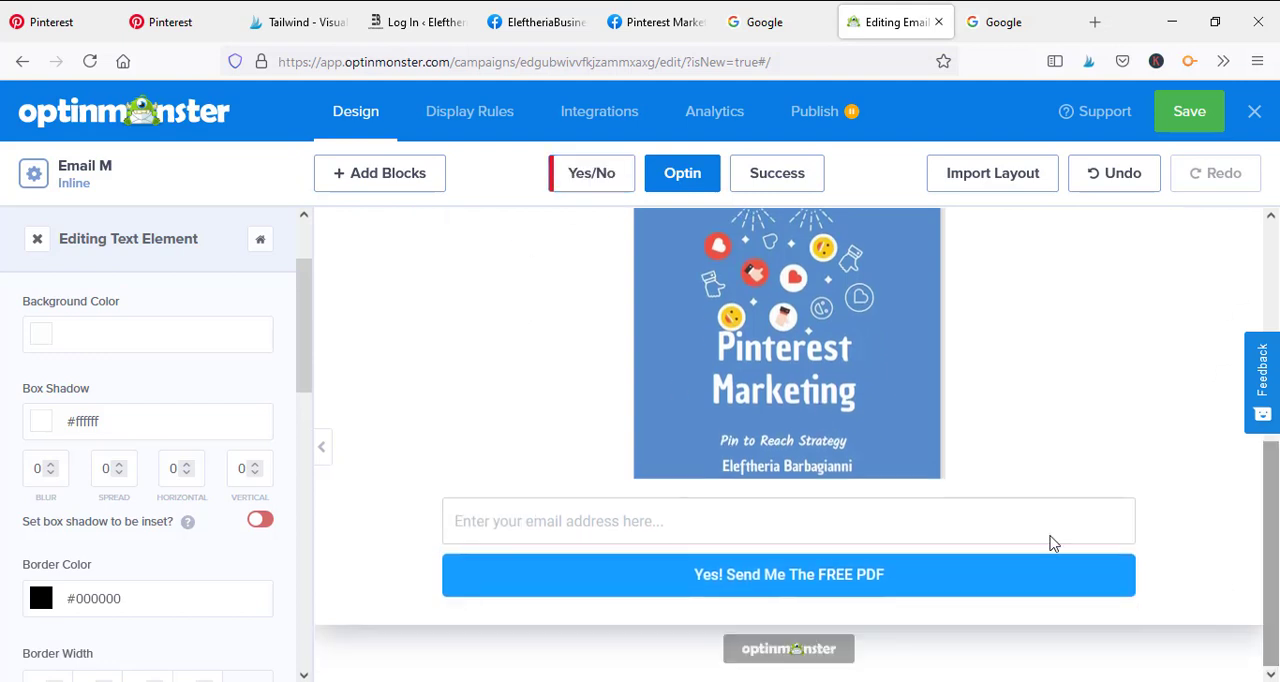
# Add the Privacy field to the email form below the image
pyautogui.click(498, 533)
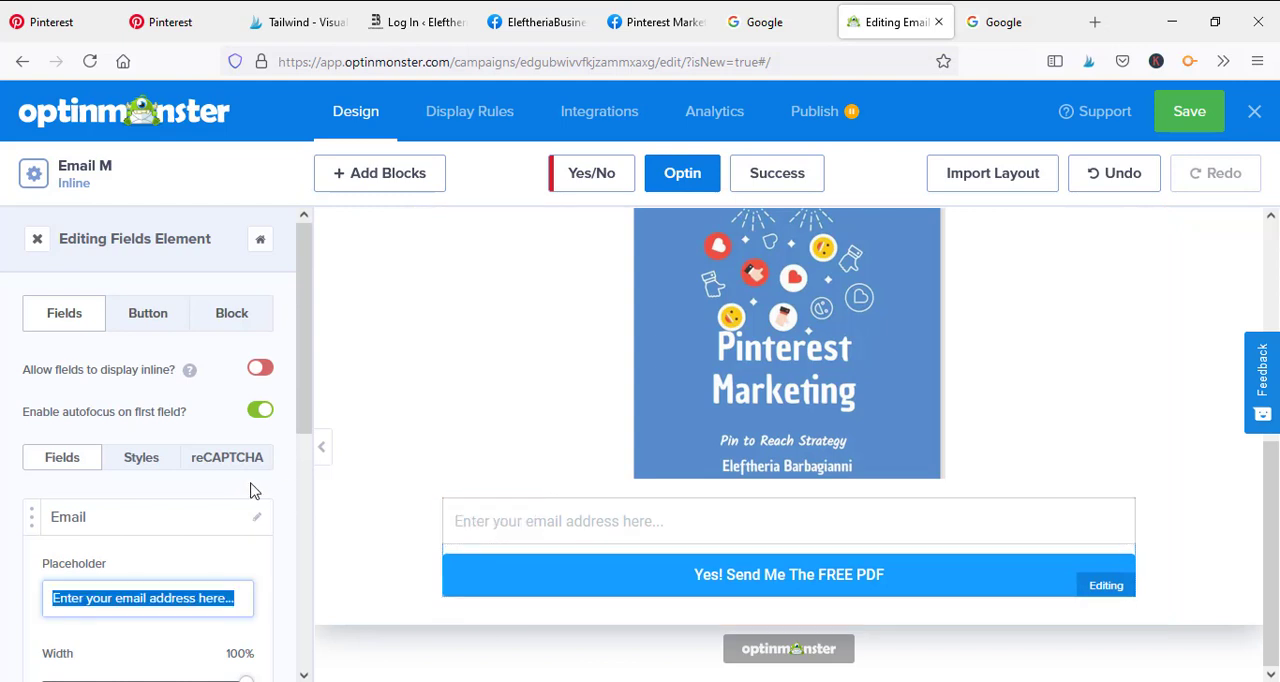
pyautogui.scroll(-3, 263, 371)
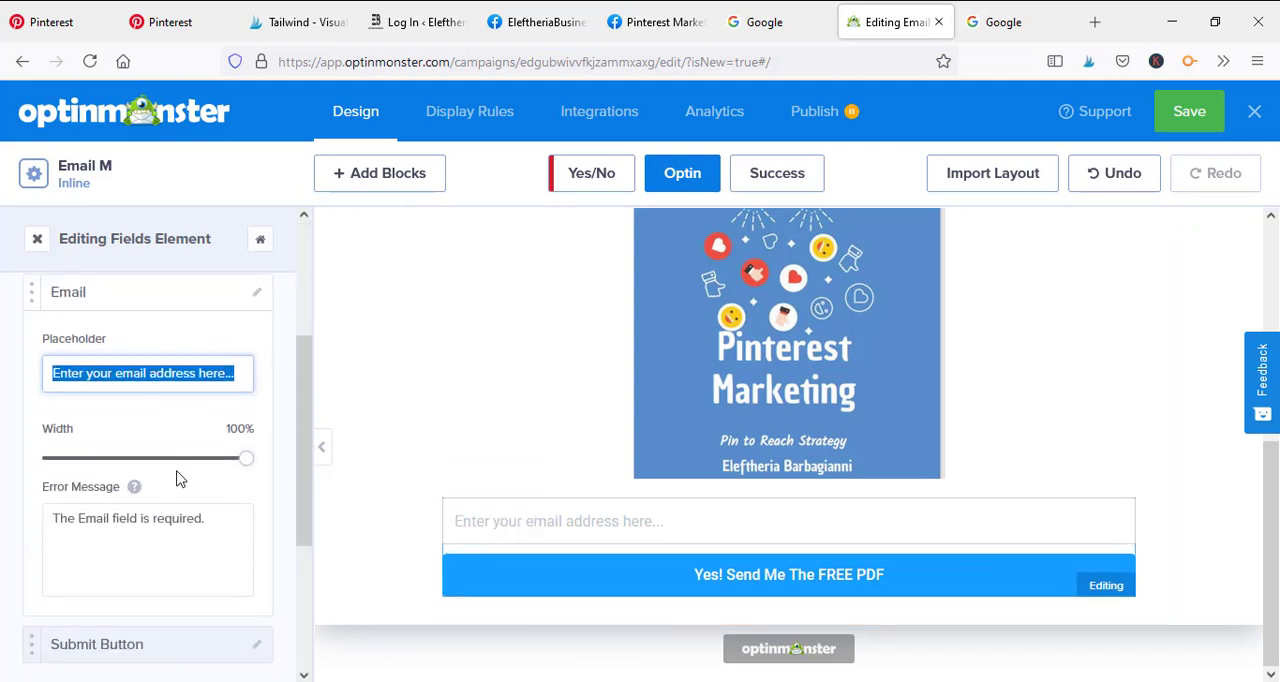
pyautogui.click(138, 519)
pyautogui.click(202, 382)
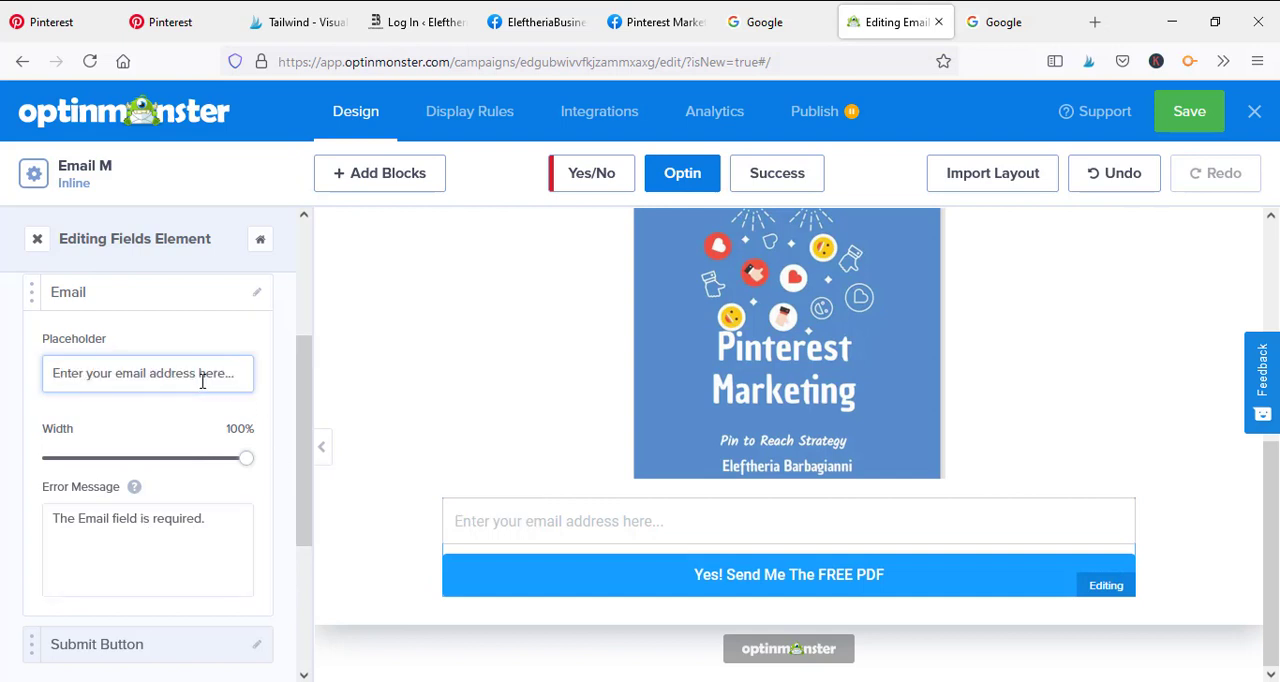
pyautogui.scroll(-5, 89, 551)
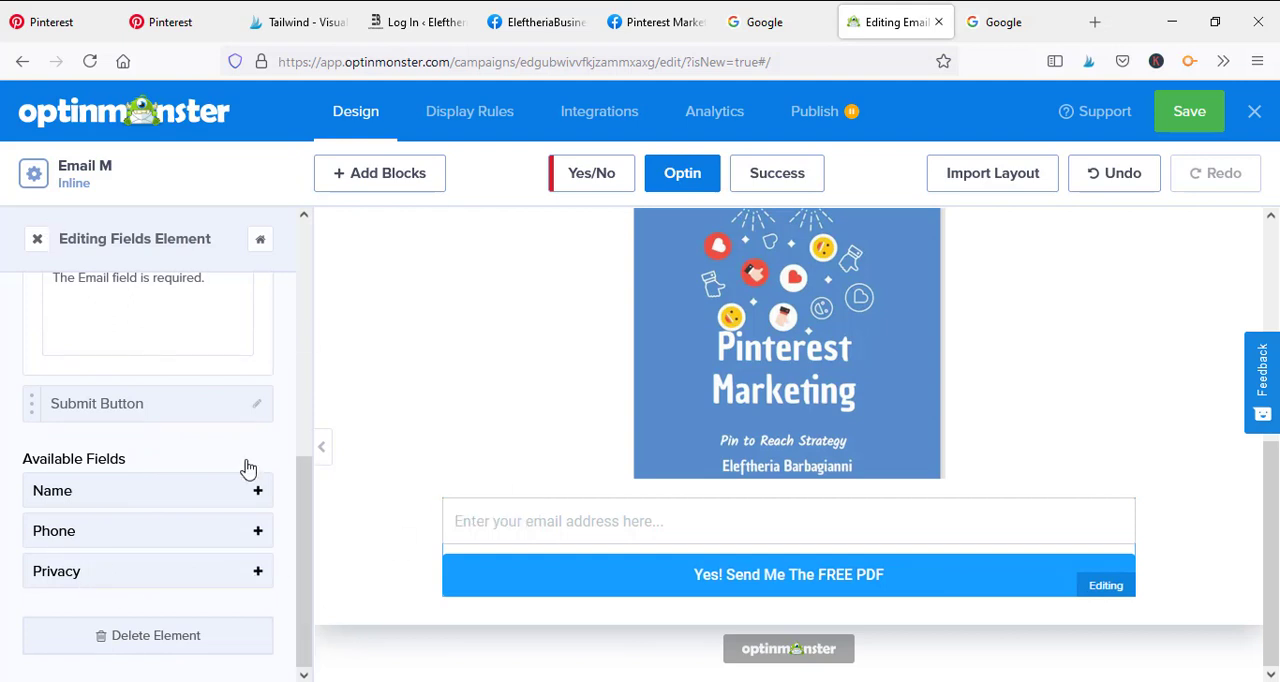
pyautogui.click(262, 571)
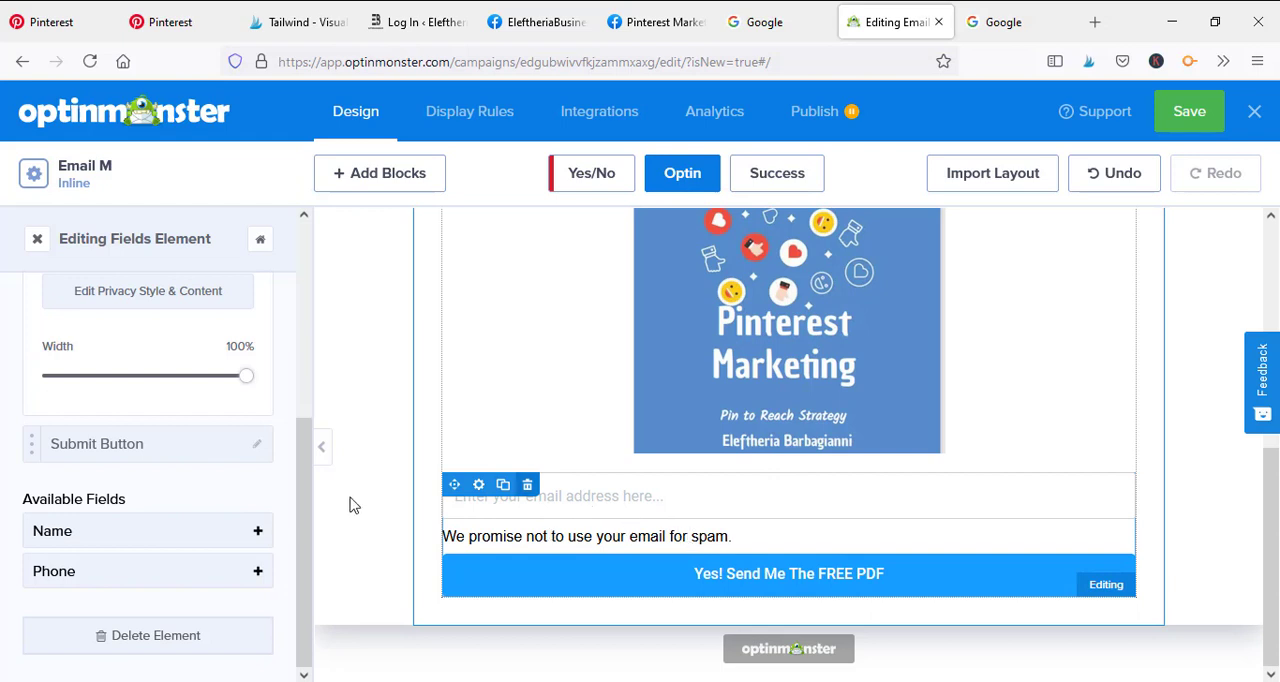
# Review the form's field list and open the privacy settings with the checkbox option
pyautogui.scroll(2, 212, 483)
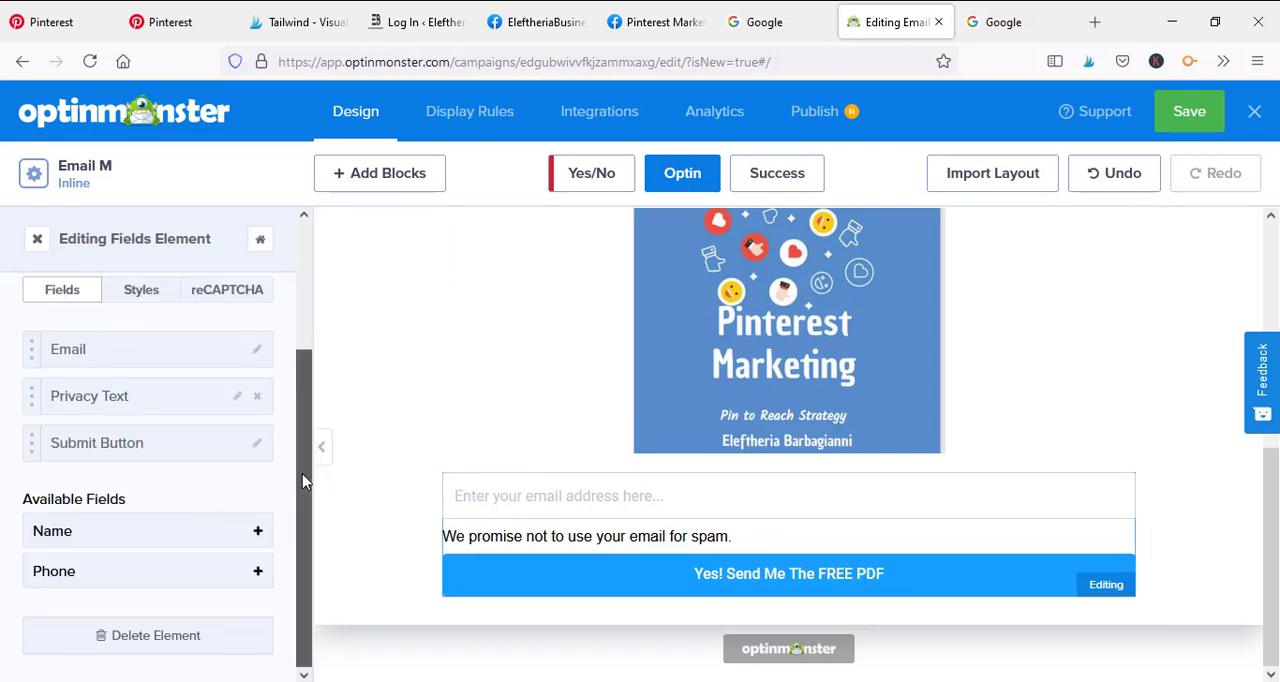
pyautogui.moveTo(305, 481); pyautogui.dragTo(313, 394)
pyautogui.rightClick(130, 512)
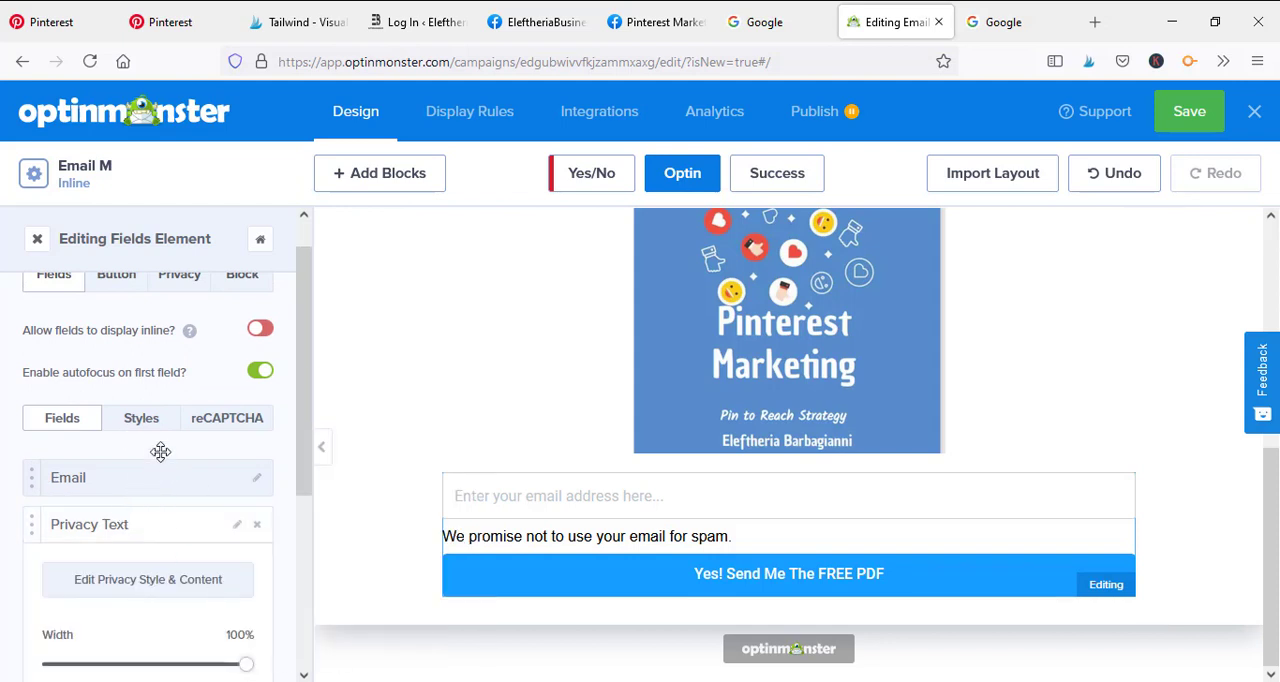
pyautogui.scroll(-3, 160, 452)
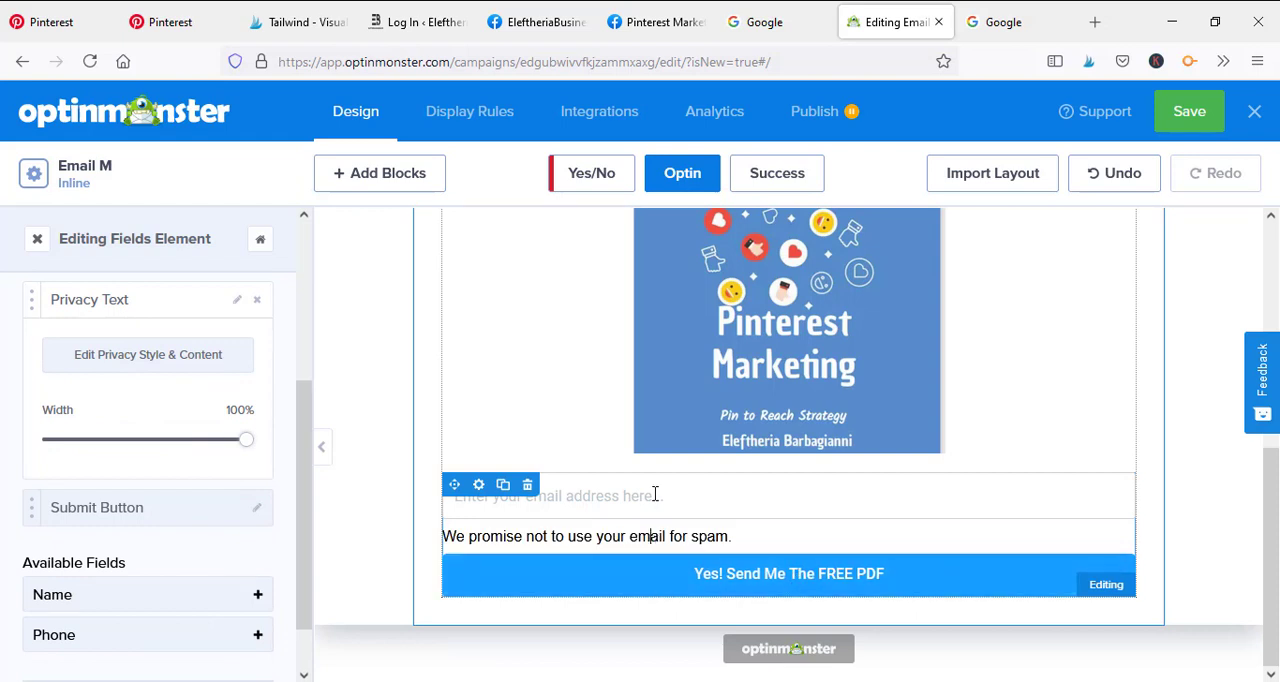
pyautogui.click(655, 494)
pyautogui.click(179, 314)
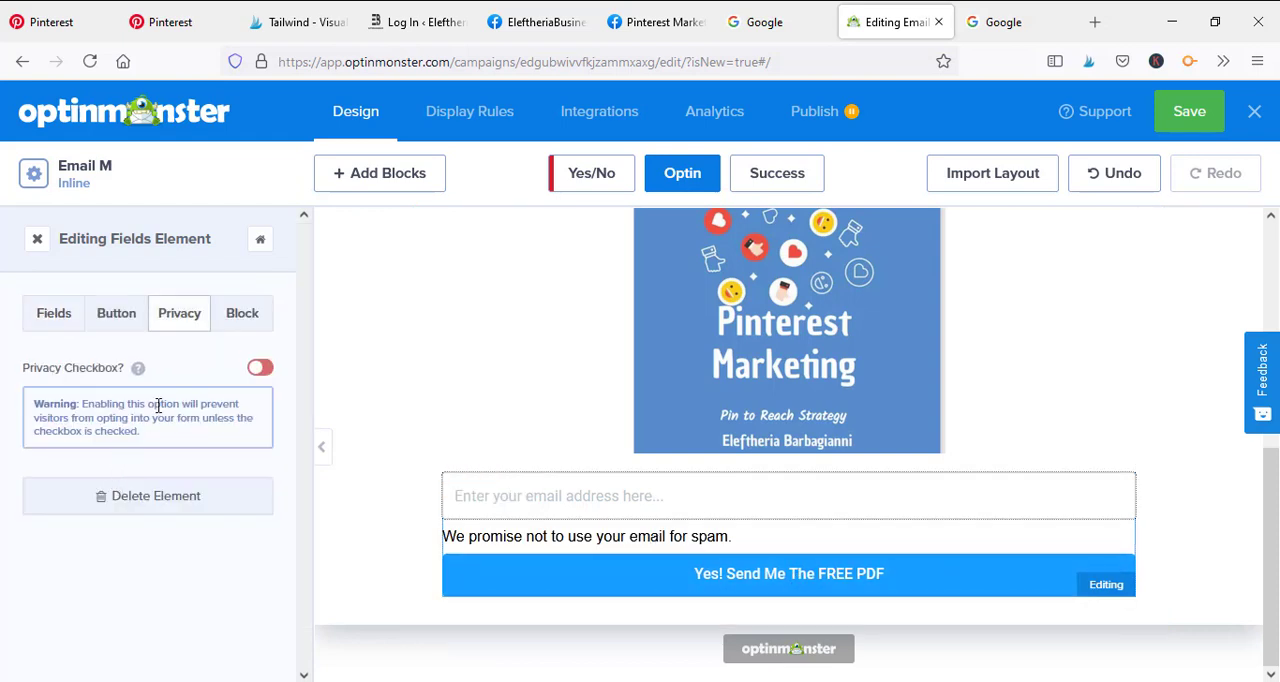
# Change the submit button's text to "Yes! Send Me The FREE Plan!"
pyautogui.click(124, 320)
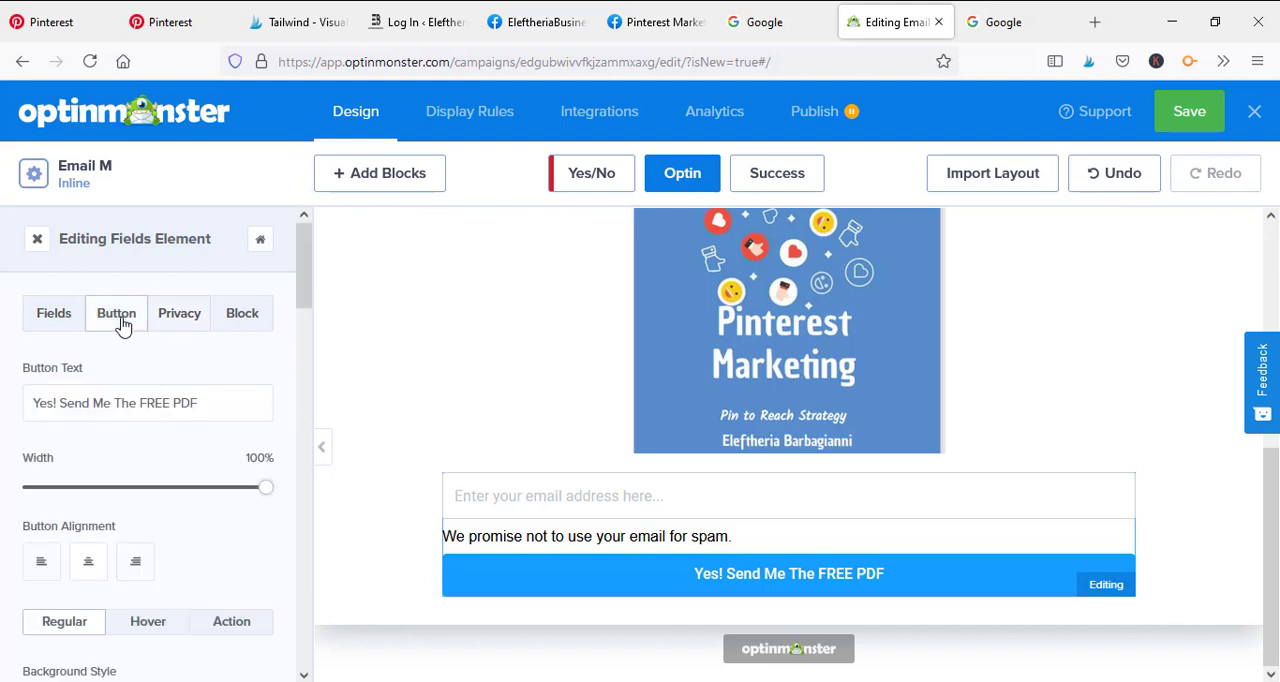
pyautogui.scroll(-3, 190, 430)
pyautogui.scroll(1, 125, 434)
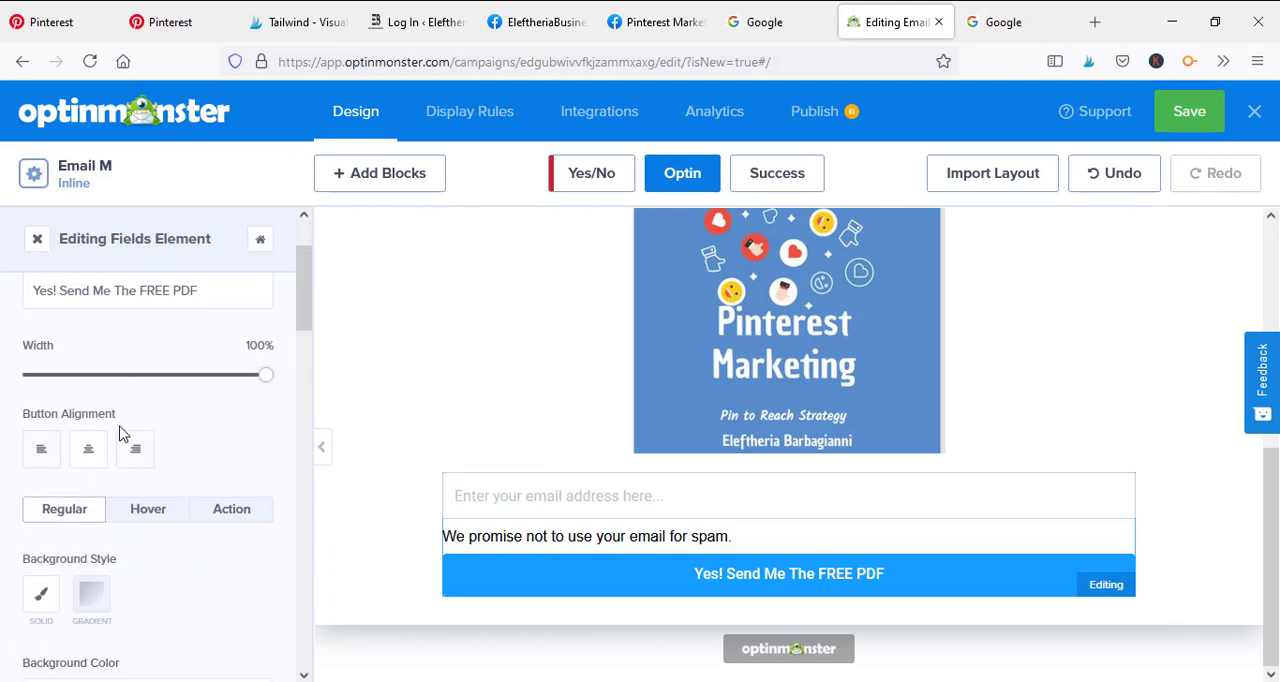
pyautogui.click(188, 296)
pyautogui.scroll(2, 149, 375)
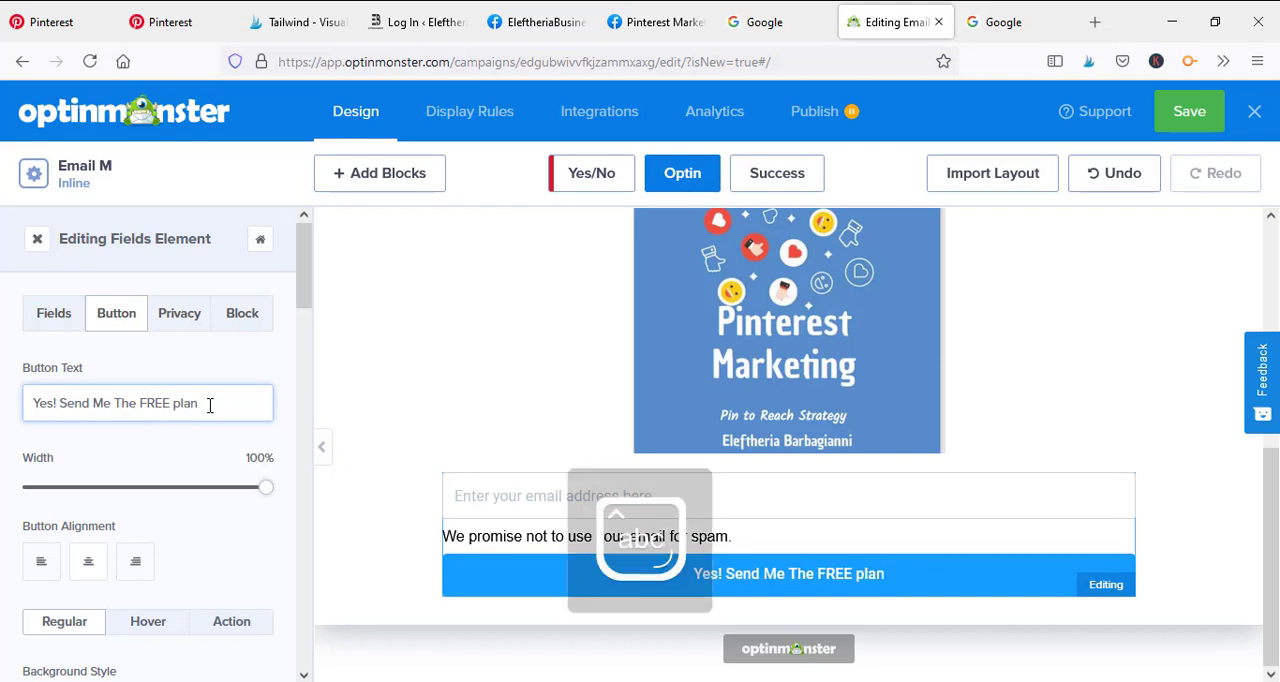
pyautogui.press('BackSpace')
pyautogui.press('BackSpace')
pyautogui.press('BackSpace')
pyautogui.press('BackSpace')
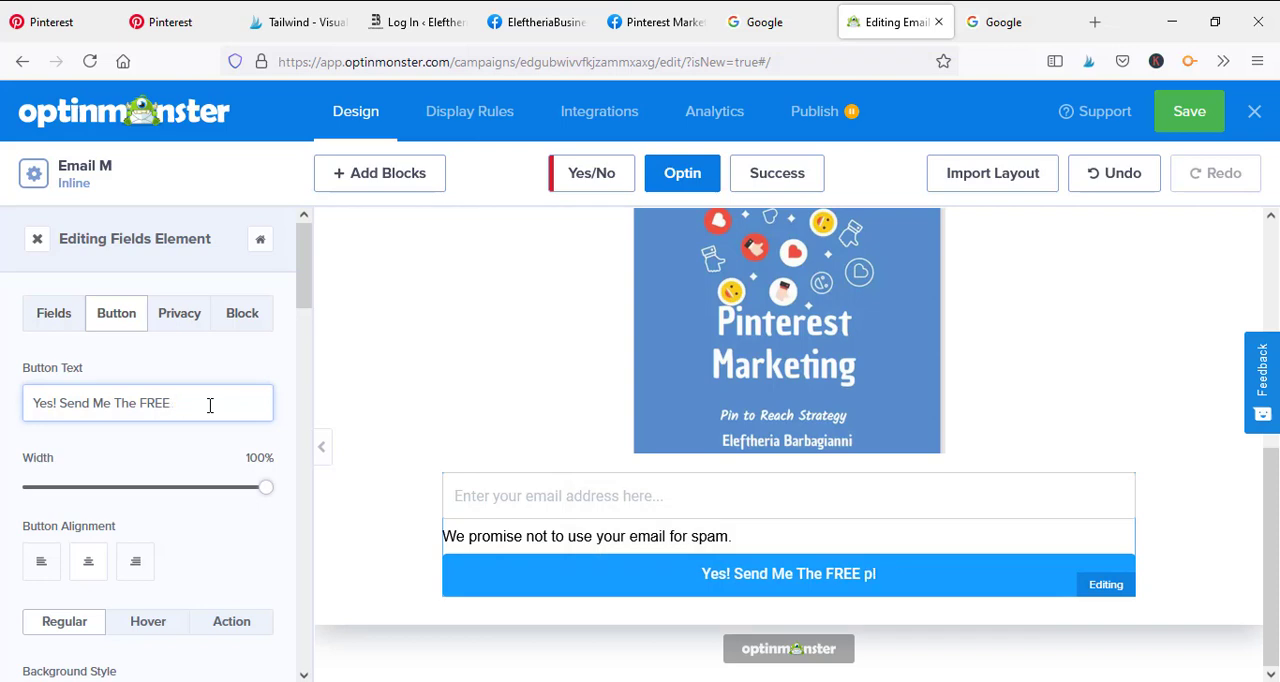
pyautogui.write('Plan!')
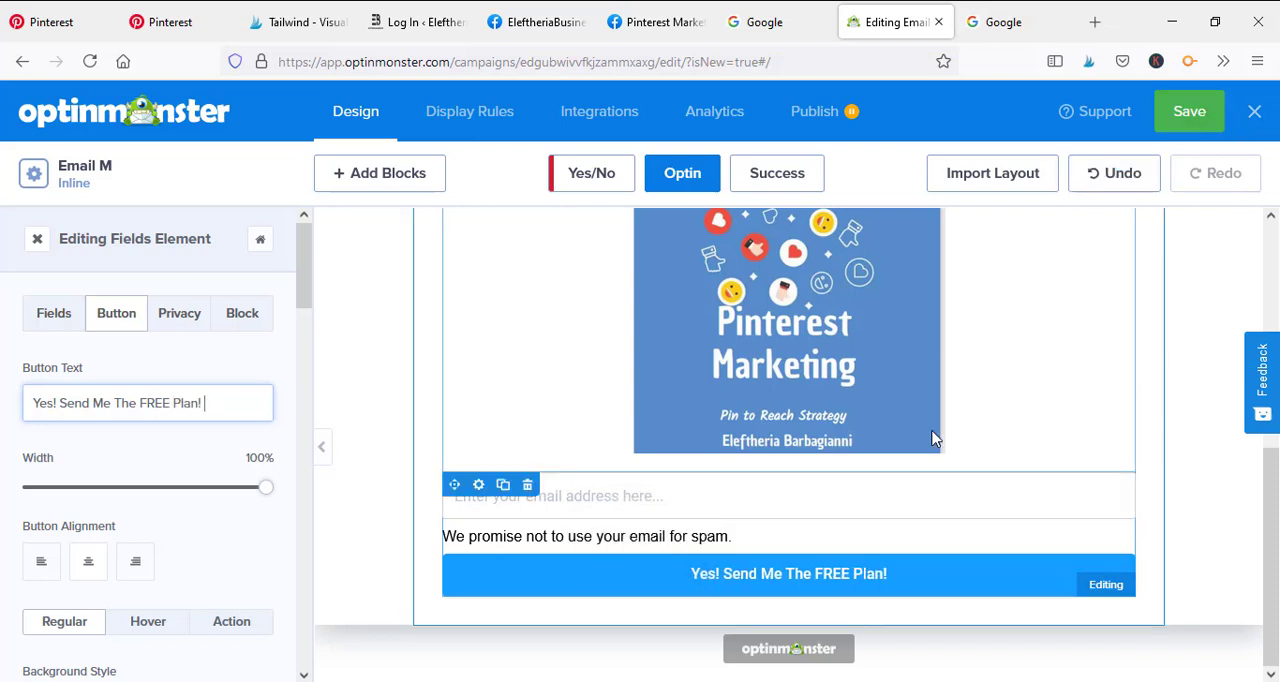
# Look through the submit button's style settings, including background colour, font family, font size and weight
pyautogui.scroll(-3, 240, 482)
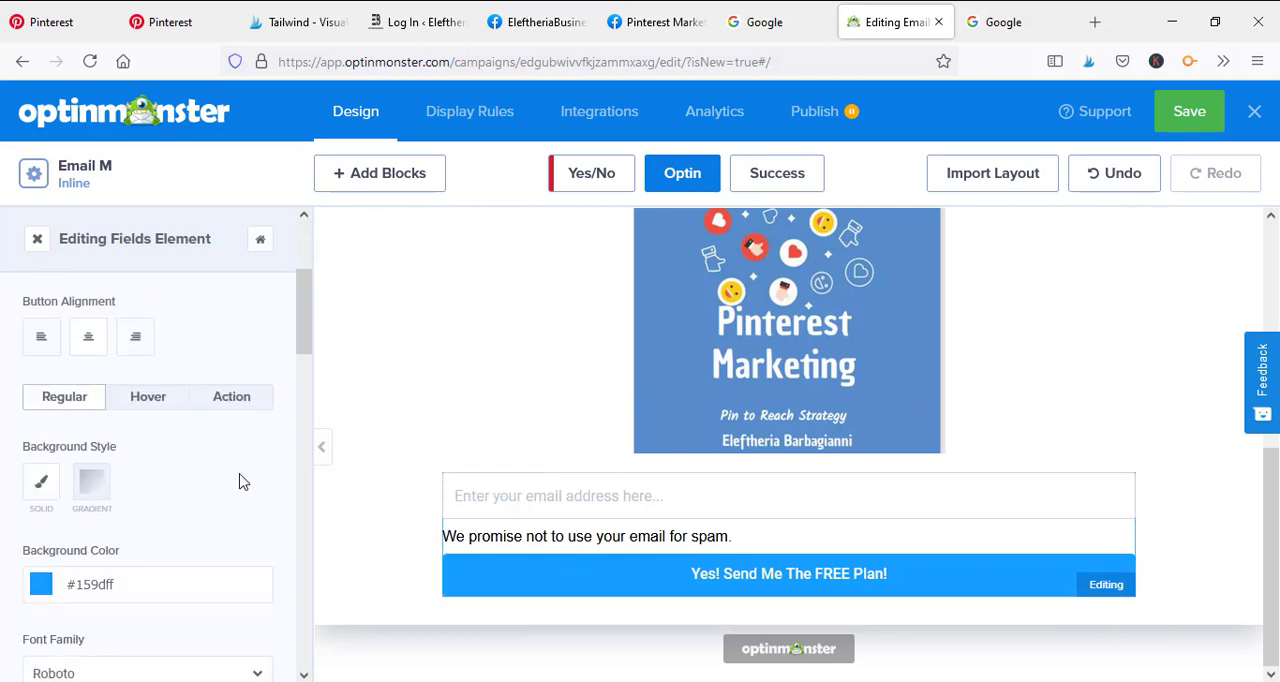
pyautogui.scroll(-1, 227, 476)
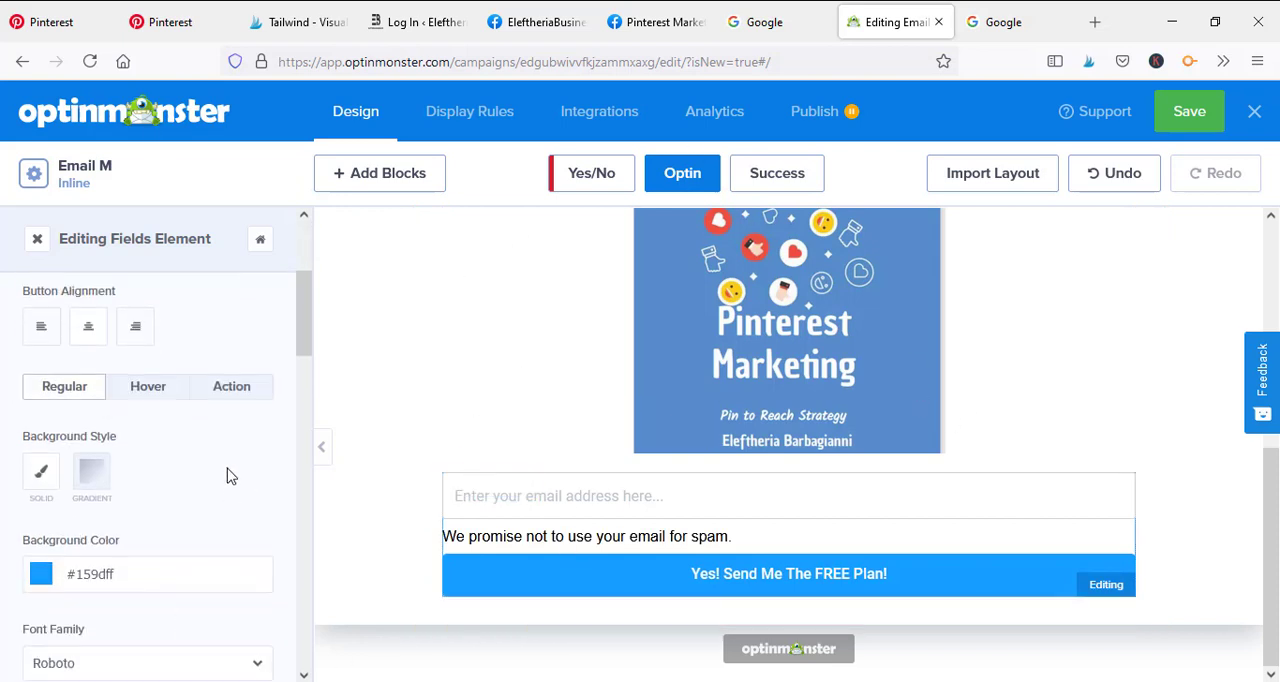
pyautogui.scroll(-3, 227, 476)
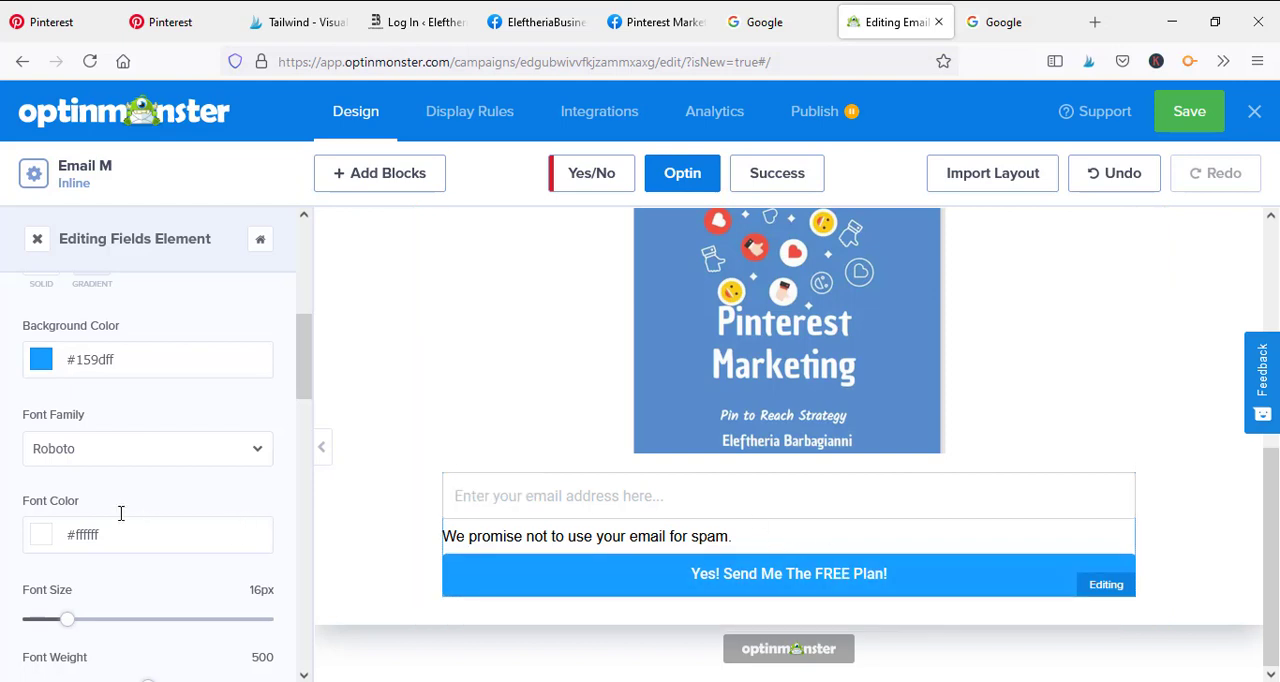
pyautogui.scroll(-2, 110, 377)
pyautogui.scroll(-1, 110, 377)
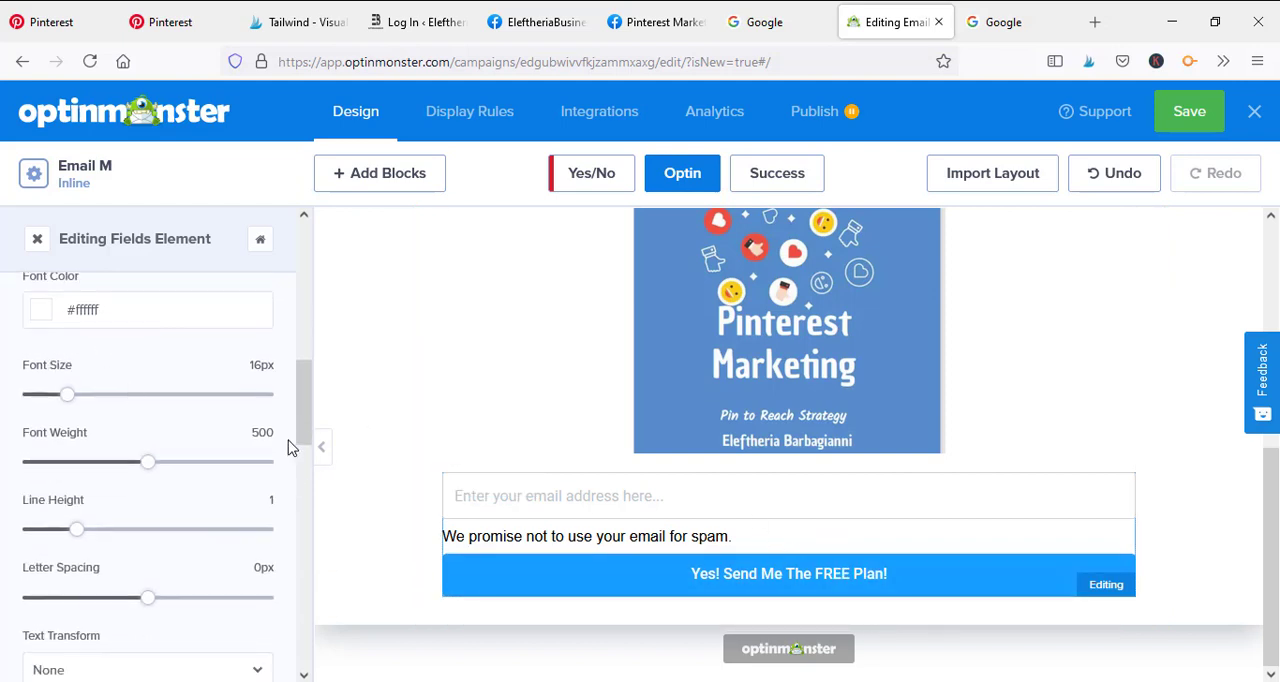
pyautogui.moveTo(310, 415); pyautogui.dragTo(308, 298)
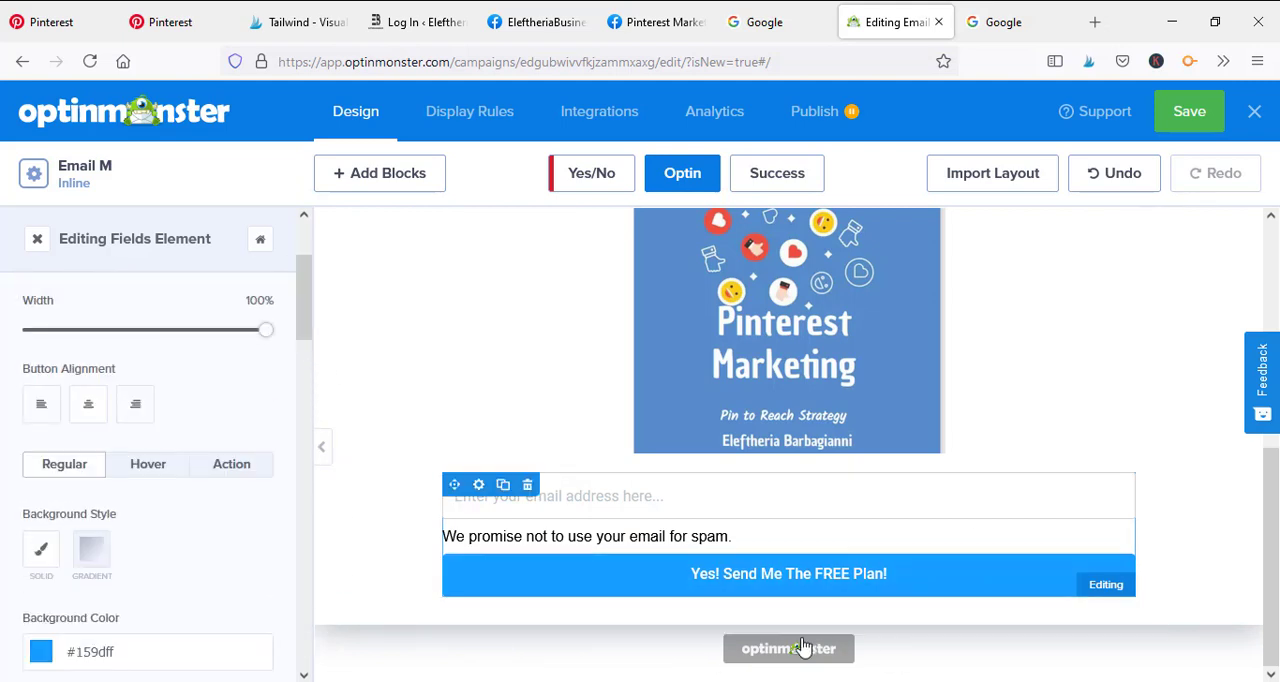
# Open the image settings of the round profile picture above the headline
pyautogui.scroll(5, 684, 590)
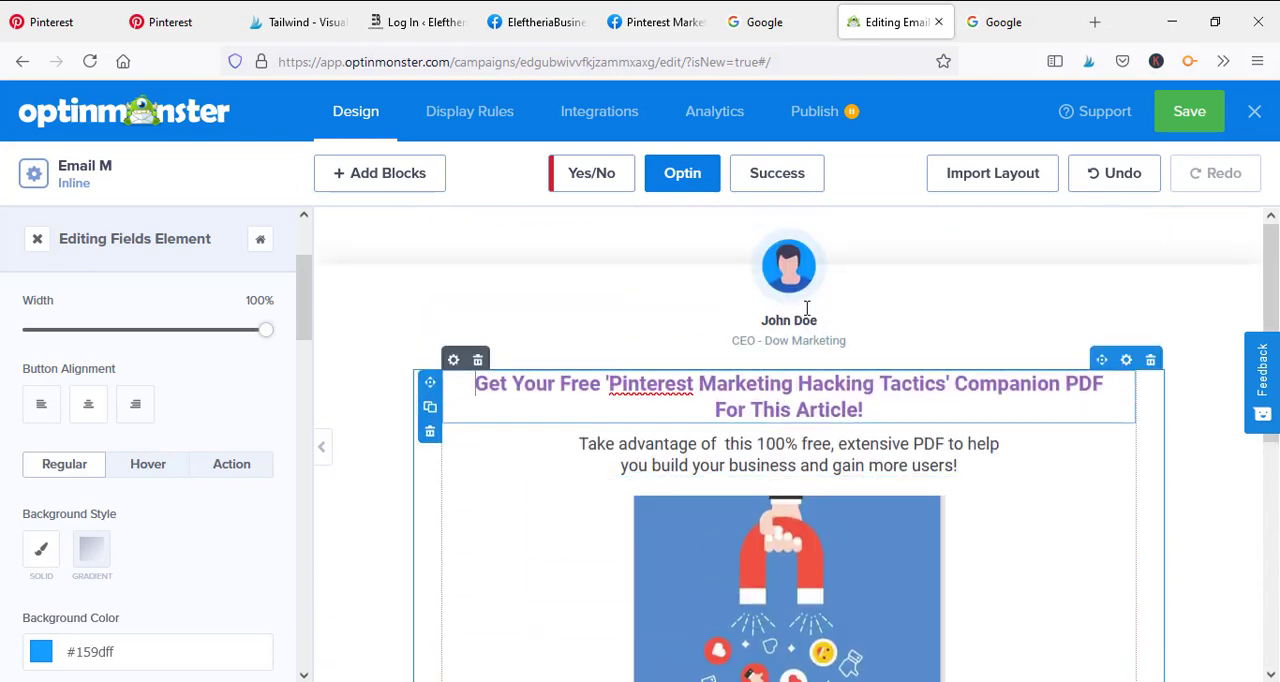
pyautogui.rightClick(990, 340)
pyautogui.click(795, 319)
pyautogui.click(767, 250)
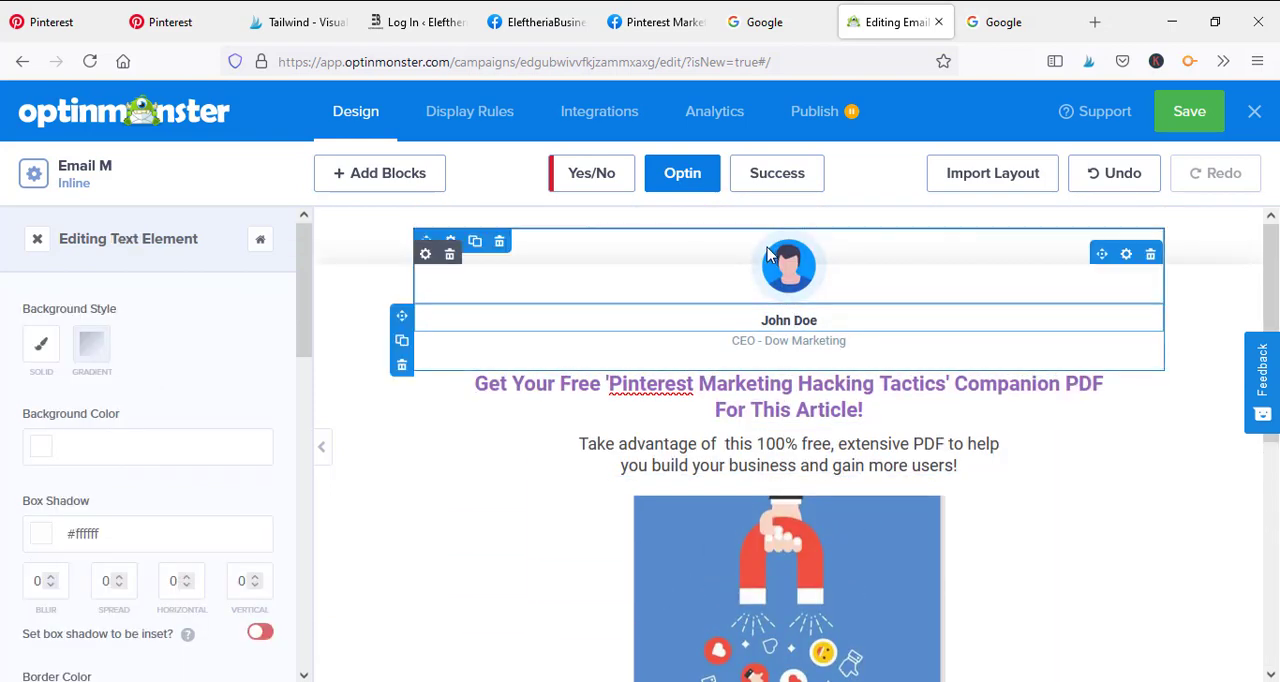
pyautogui.click(788, 263)
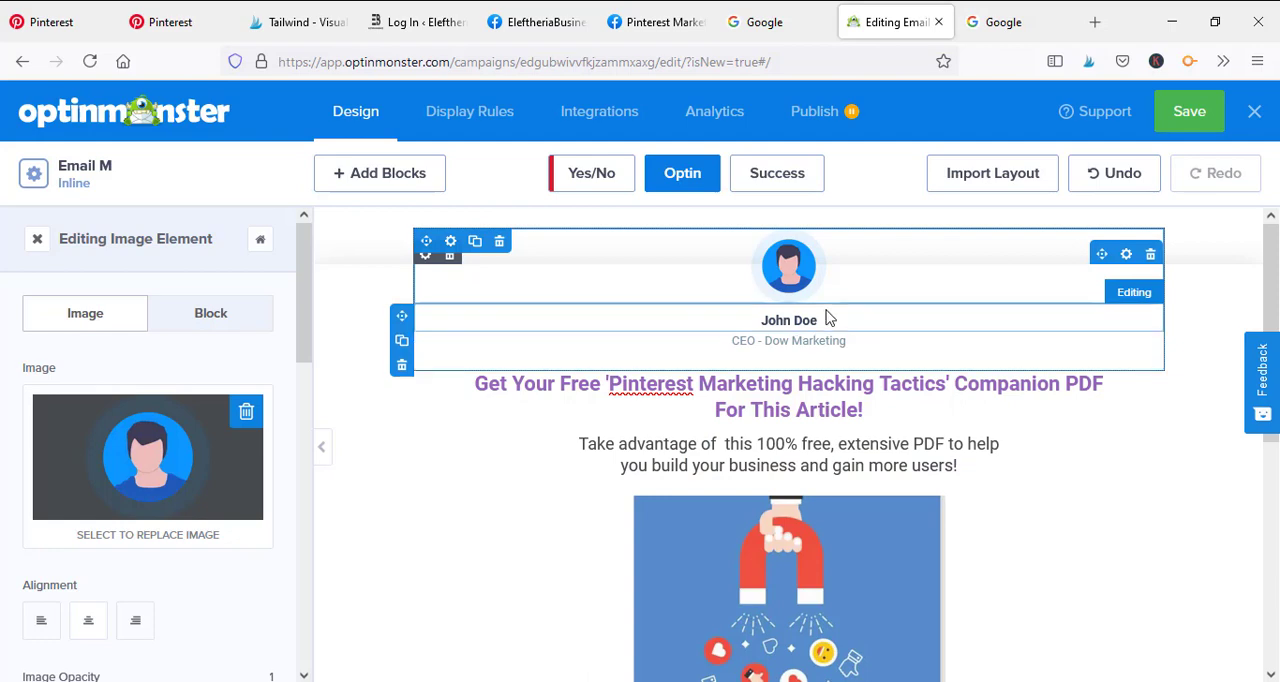
pyautogui.scroll(-2, 1050, 366)
pyautogui.scroll(-1, 1060, 368)
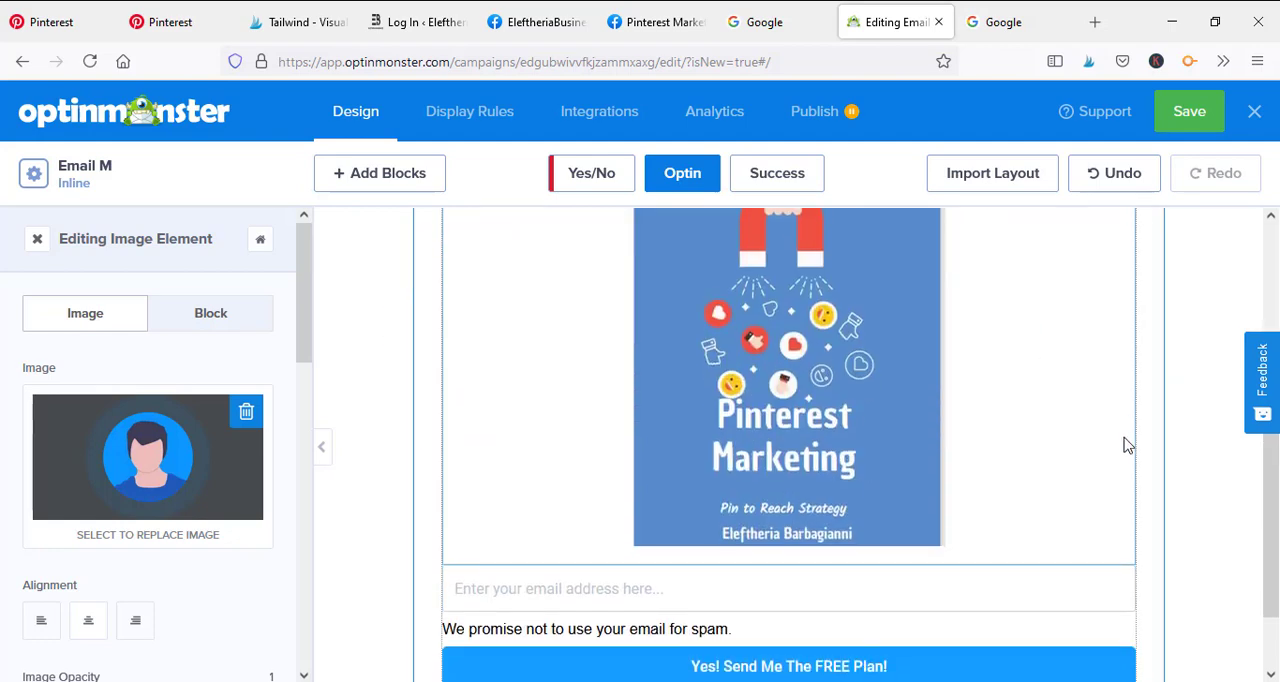
pyautogui.scroll(2, 940, 496)
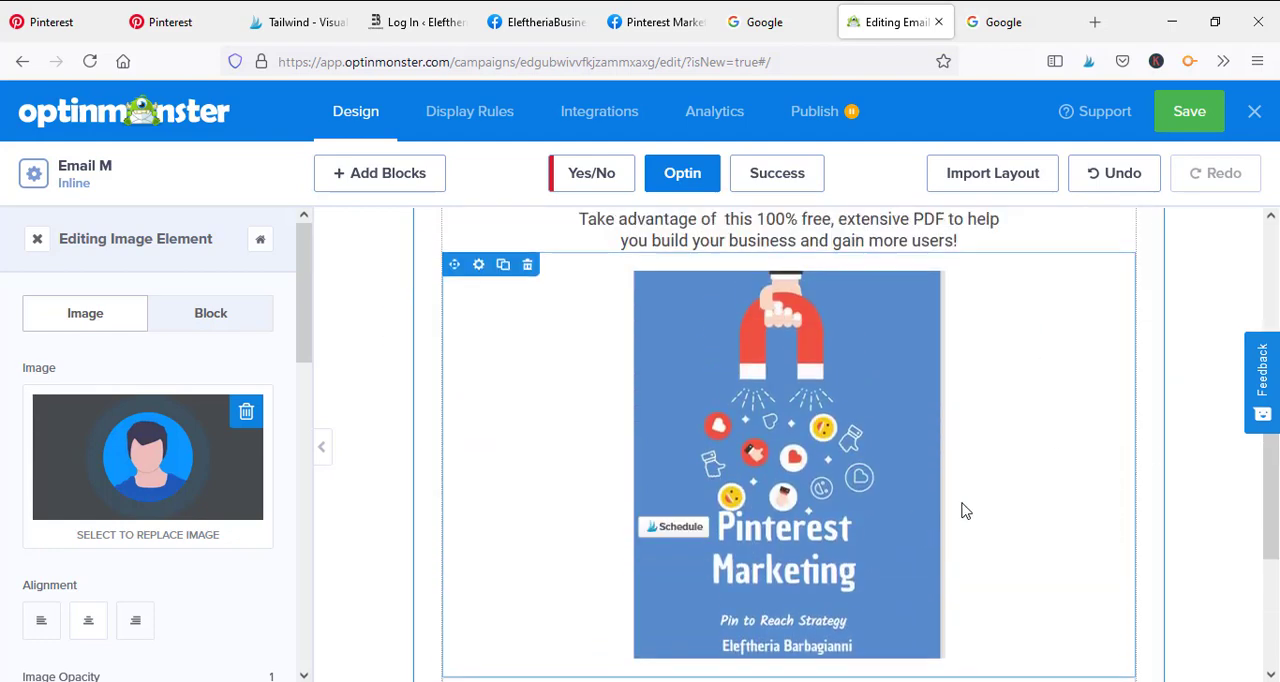
pyautogui.scroll(-1, 960, 500)
pyautogui.moveTo(941, 438)
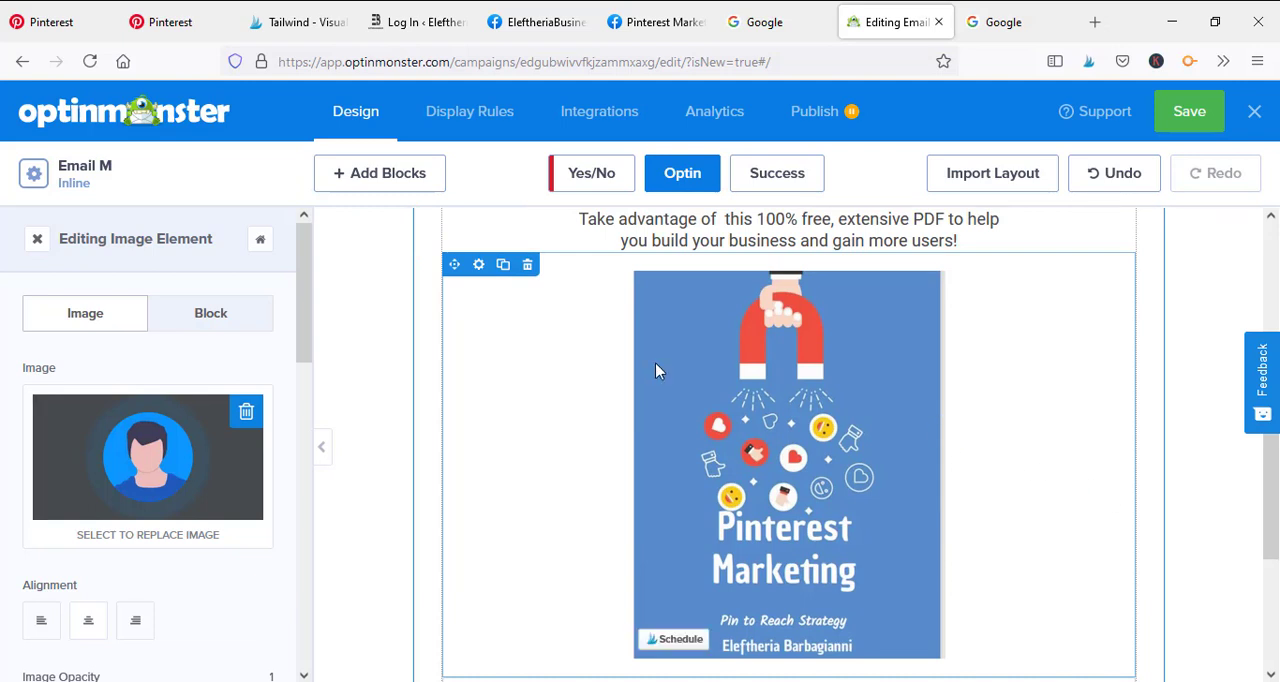
# Examine the example templates of the Yes/No campaign view and return to the Optin view
pyautogui.click(592, 180)
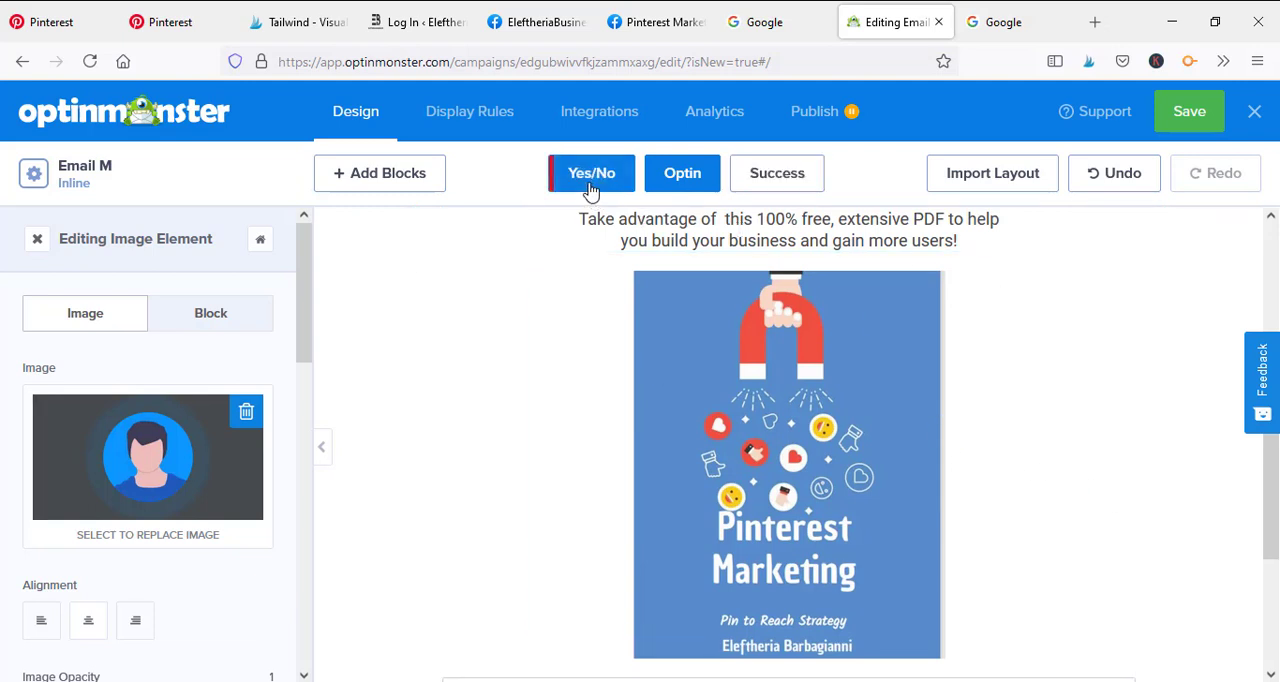
pyautogui.scroll(-1, 757, 340)
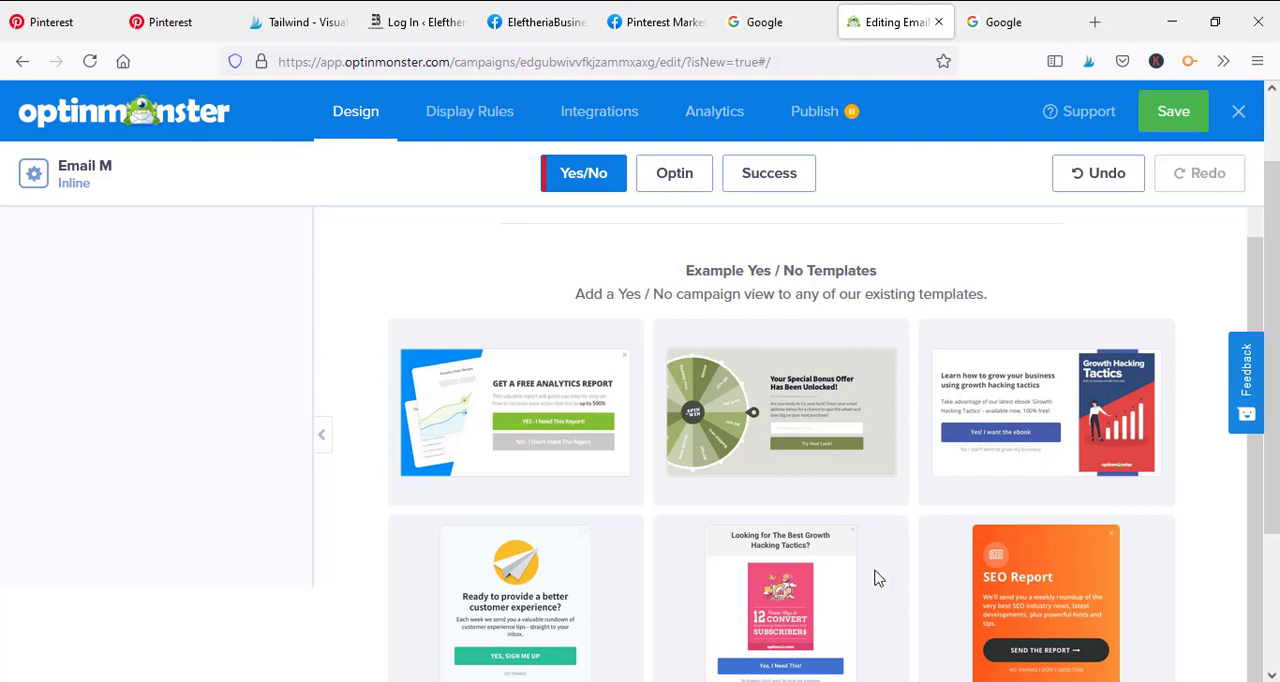
pyautogui.scroll(-3, 877, 576)
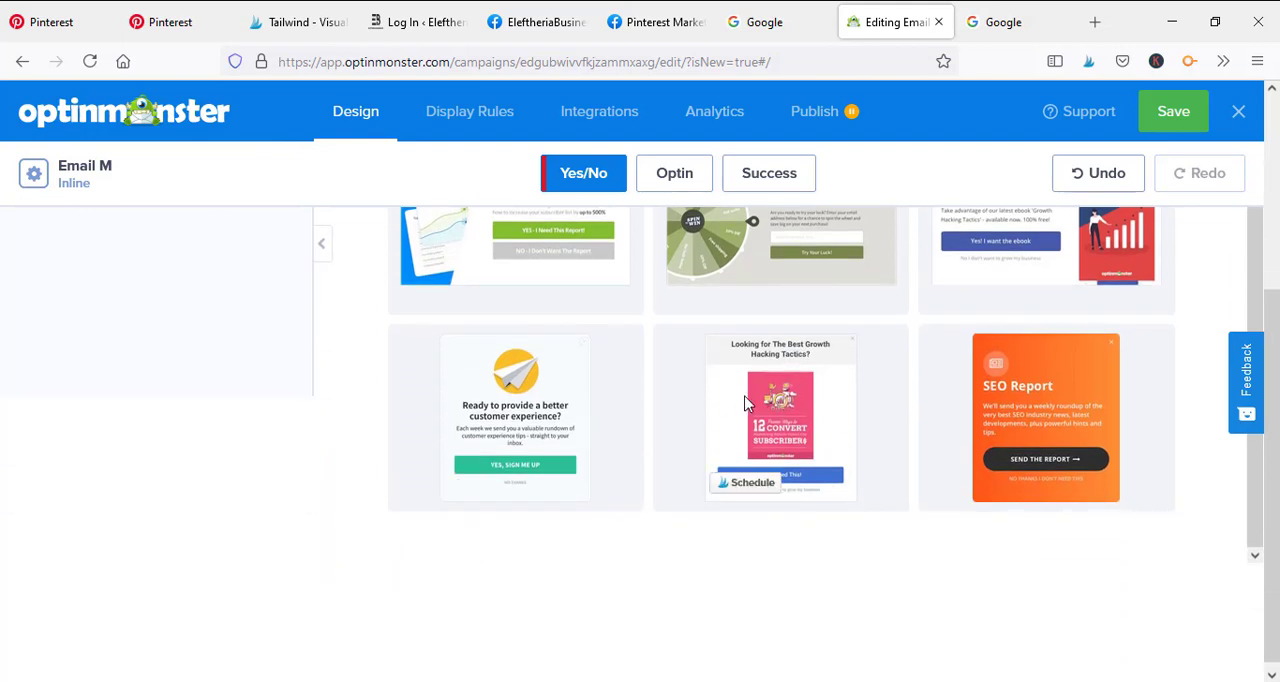
pyautogui.scroll(1, 886, 488)
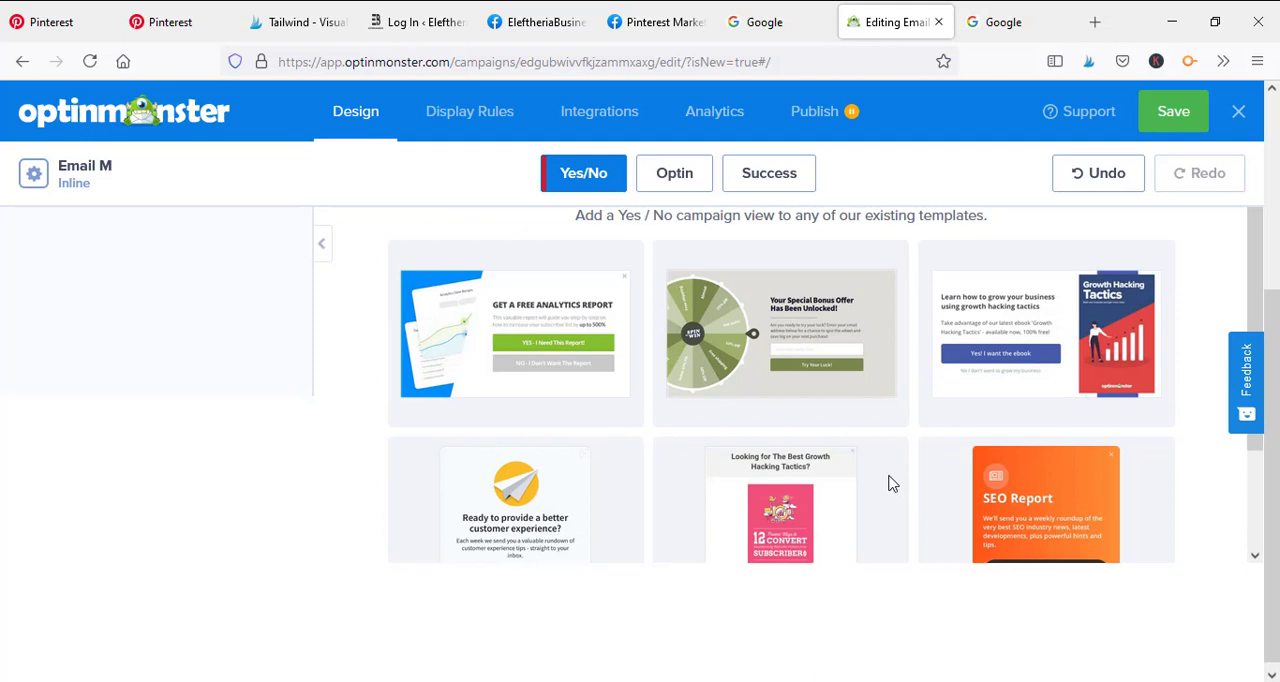
pyautogui.scroll(1, 852, 408)
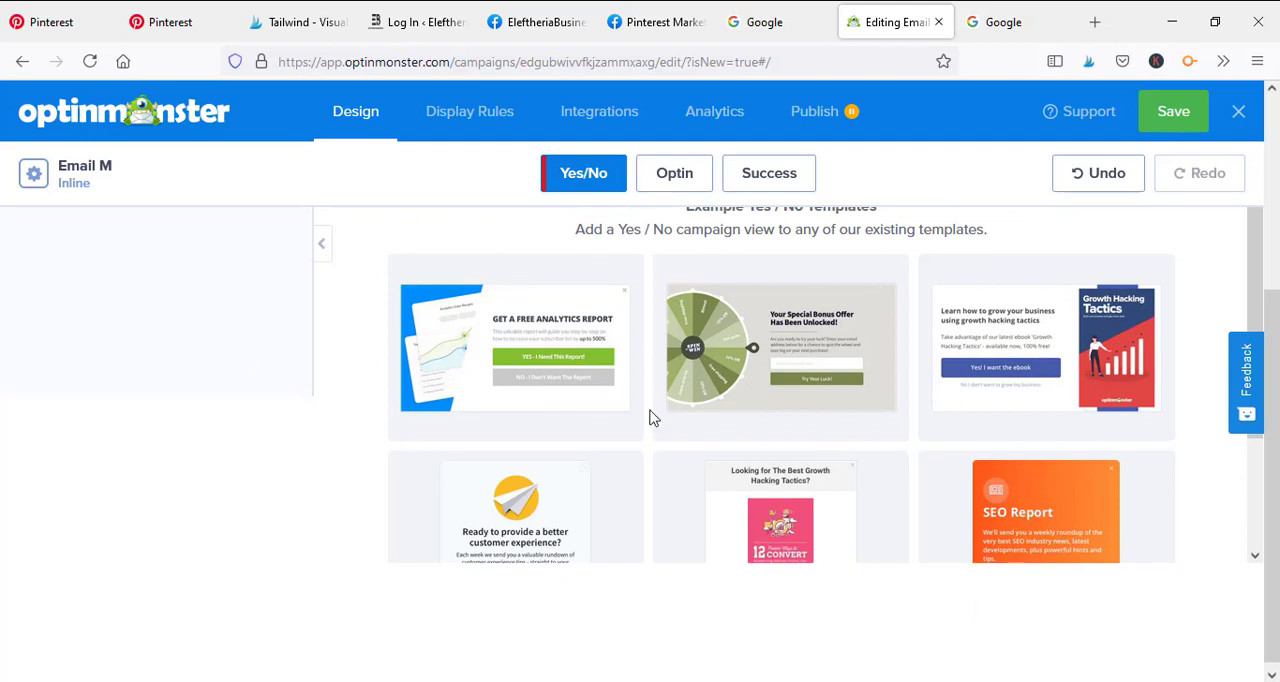
pyautogui.scroll(3, 840, 406)
pyautogui.scroll(-2, 804, 350)
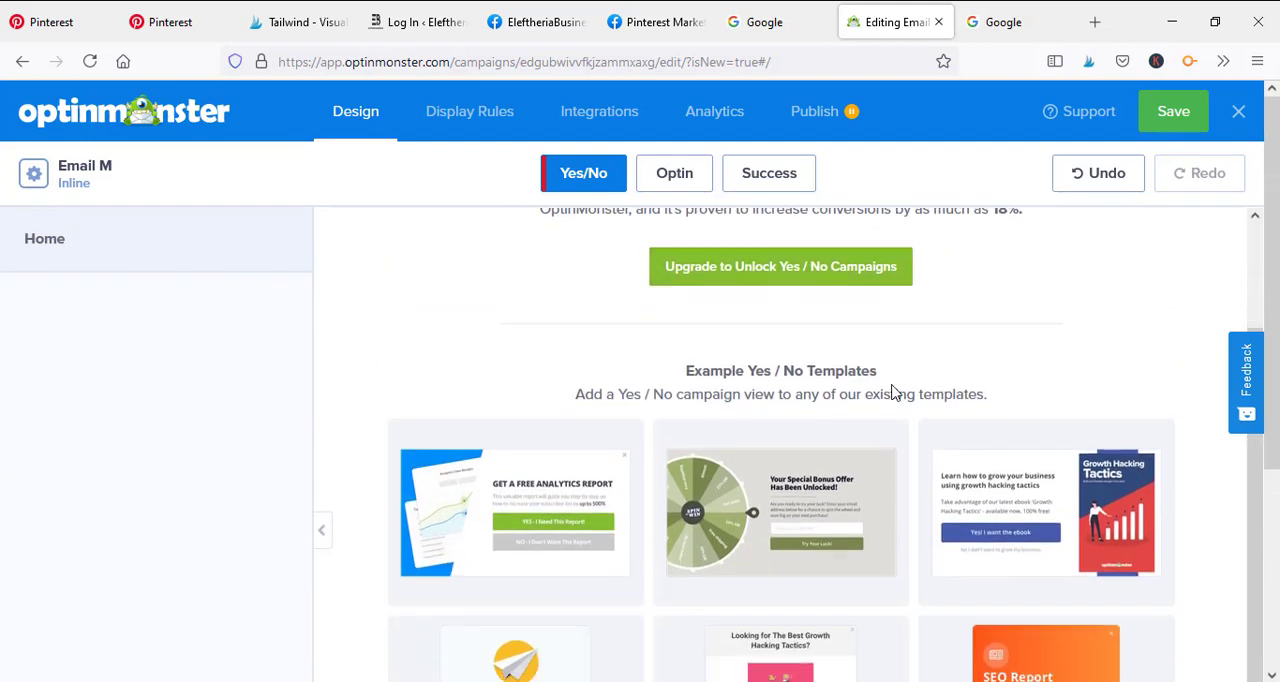
pyautogui.scroll(-3, 823, 344)
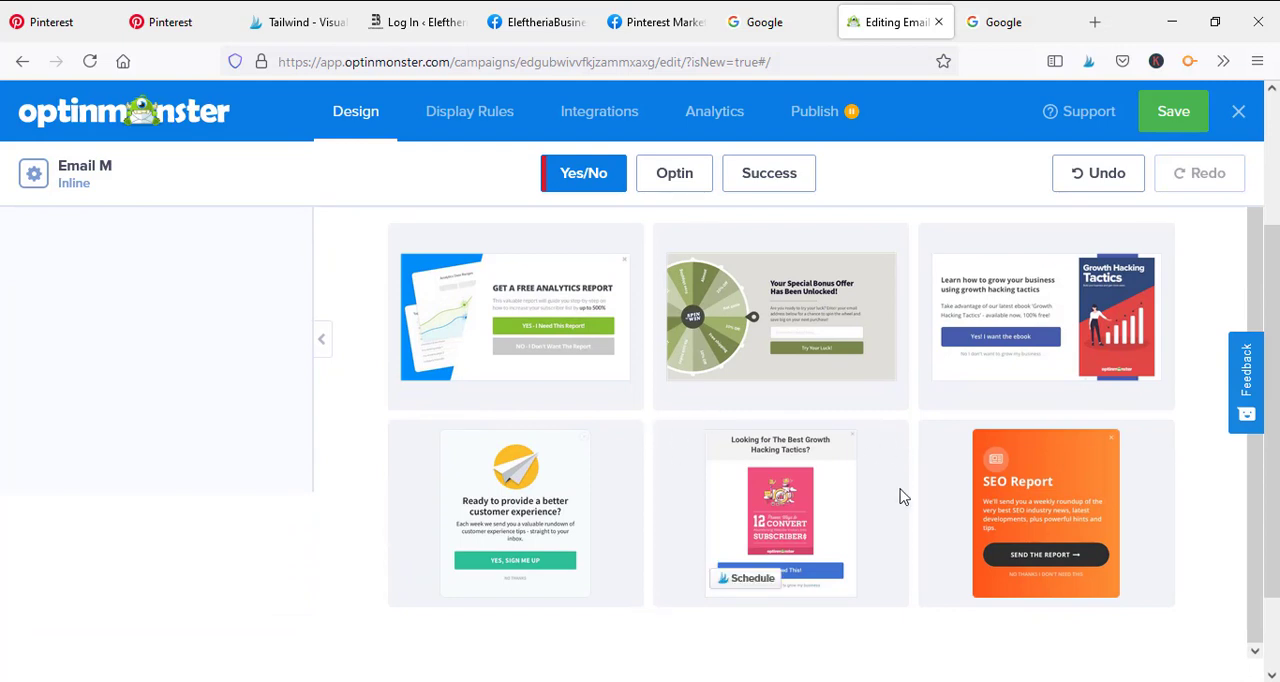
pyautogui.scroll(-2, 782, 460)
pyautogui.scroll(2, 765, 408)
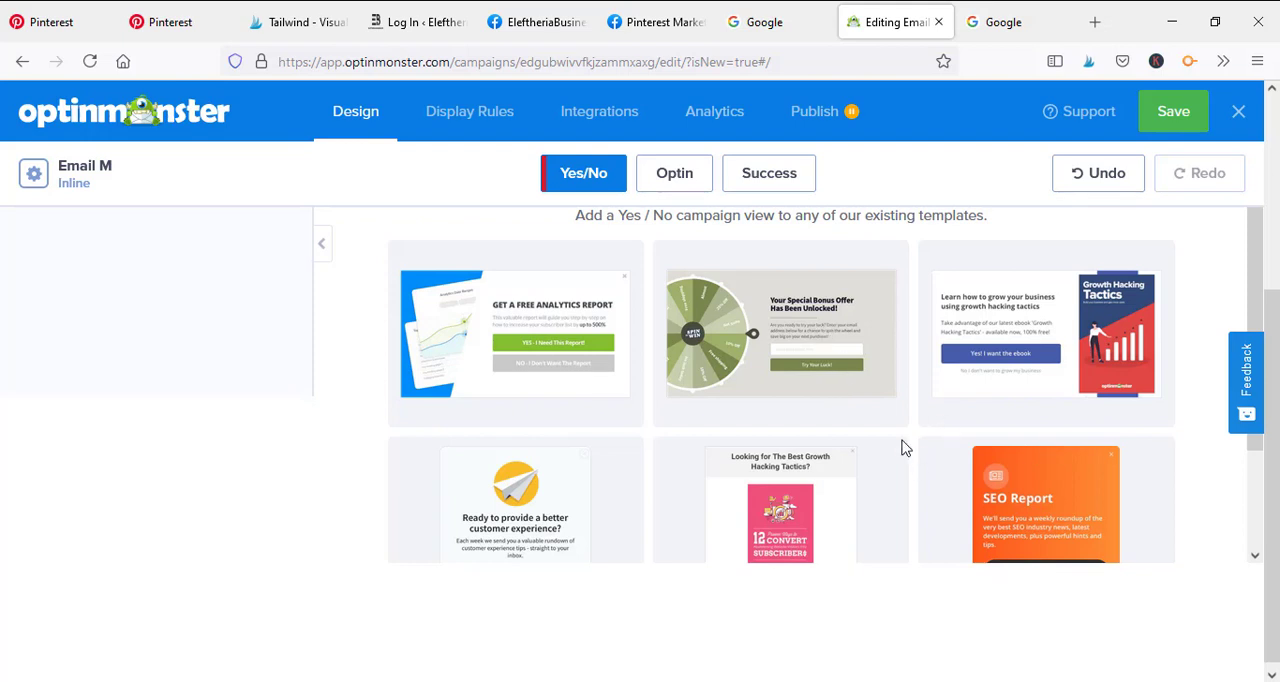
pyautogui.scroll(1, 904, 443)
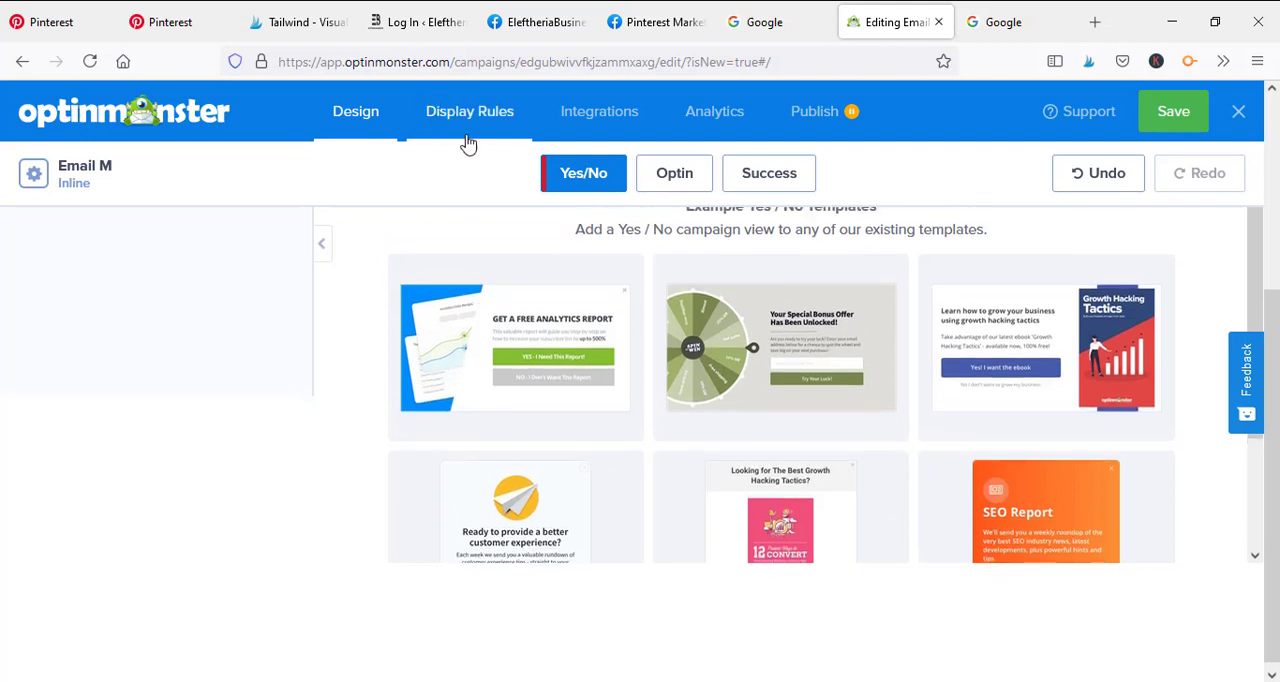
pyautogui.click(658, 180)
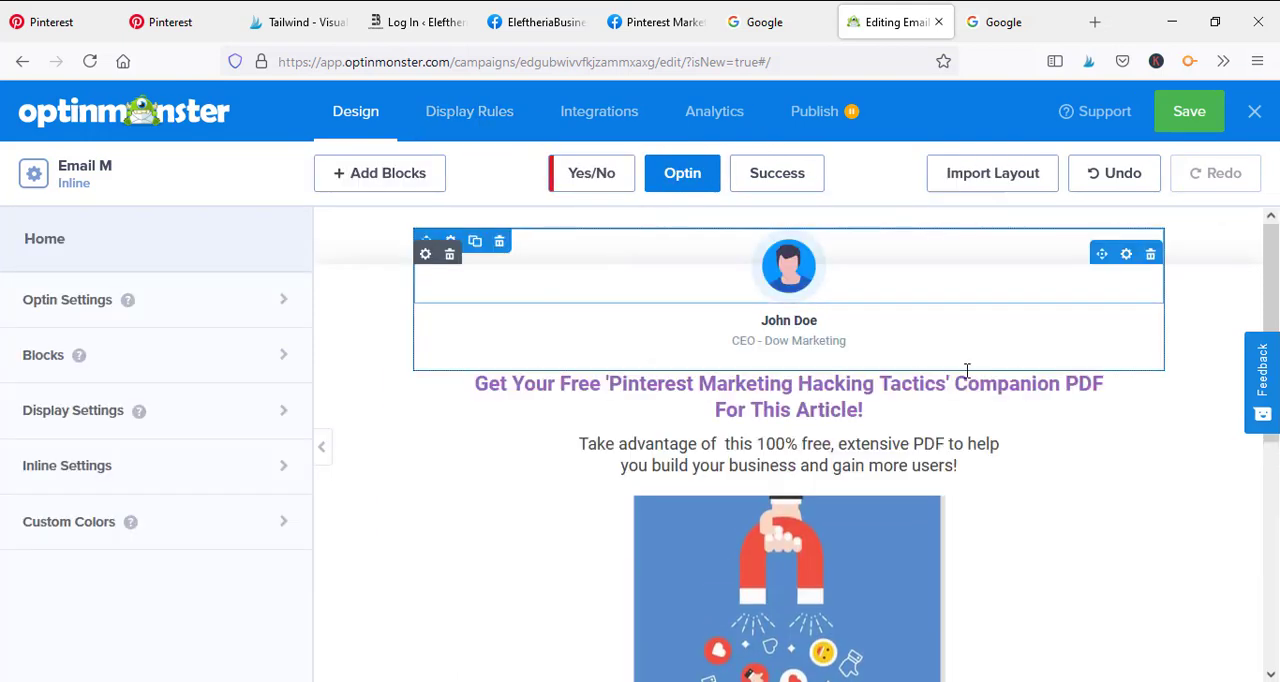
# Open the campaign's display rules and look through the available rule types for the current URL path condition
pyautogui.click(493, 115)
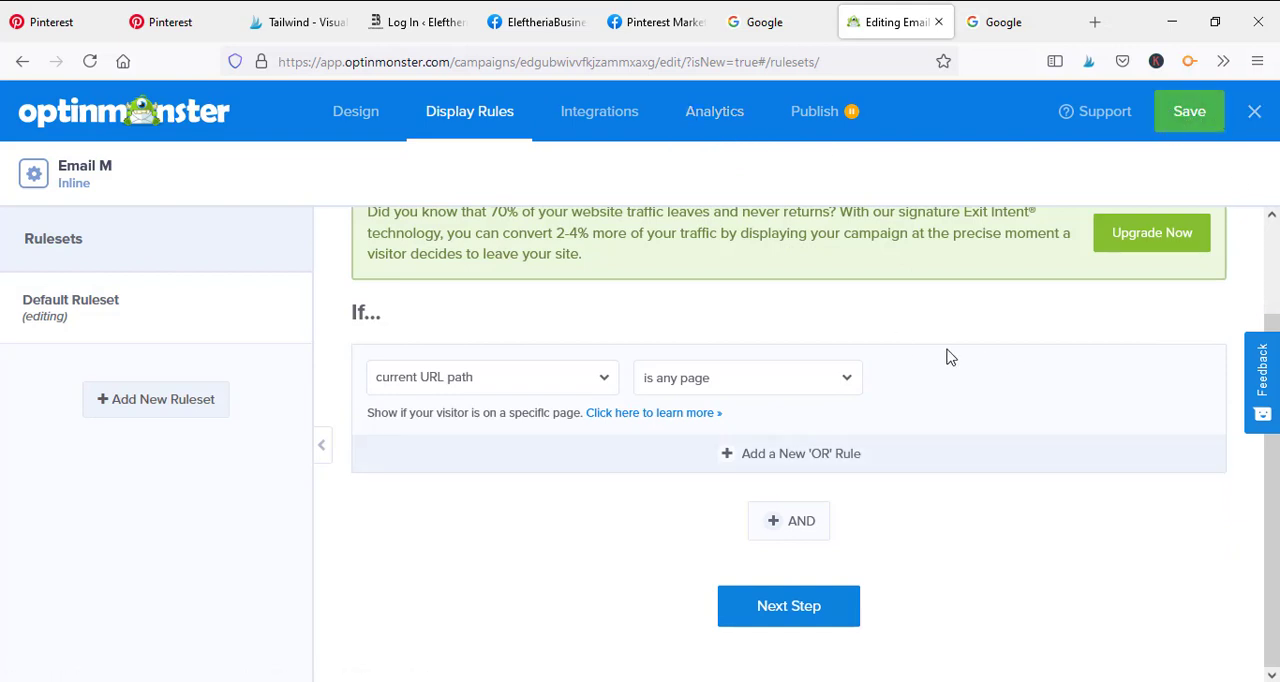
pyautogui.scroll(1, 703, 433)
pyautogui.scroll(1, 703, 433)
pyautogui.scroll(-2, 704, 435)
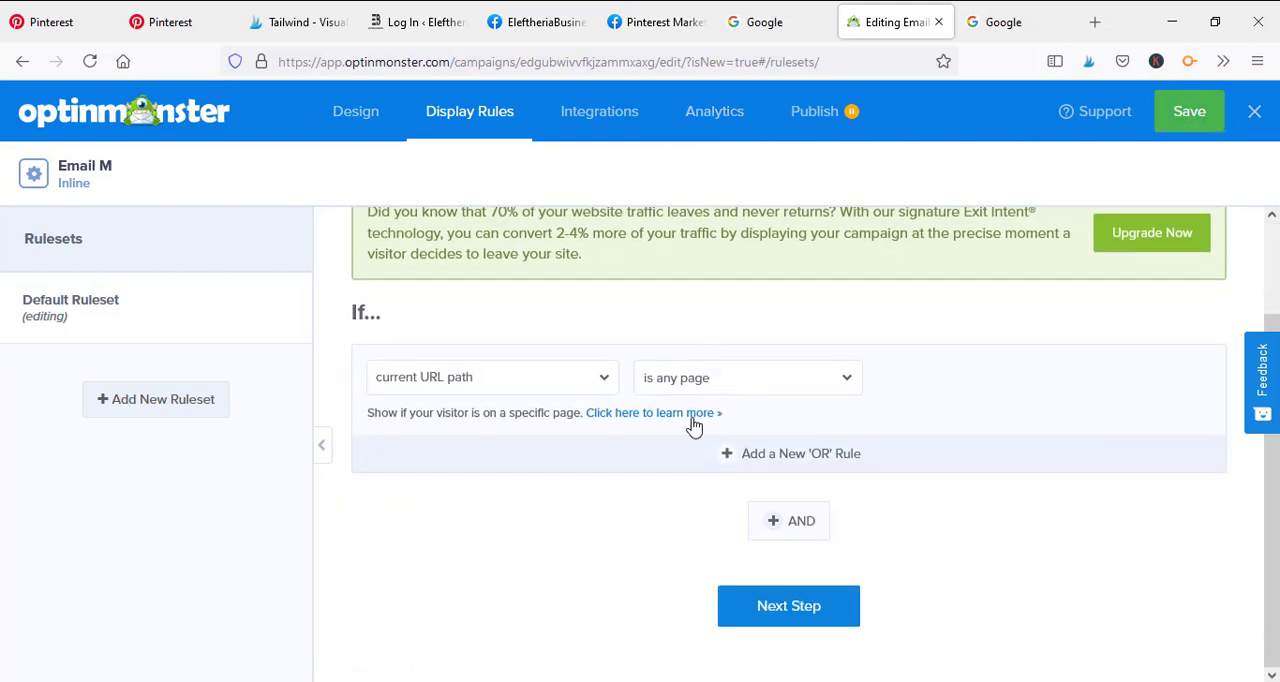
pyautogui.click(497, 388)
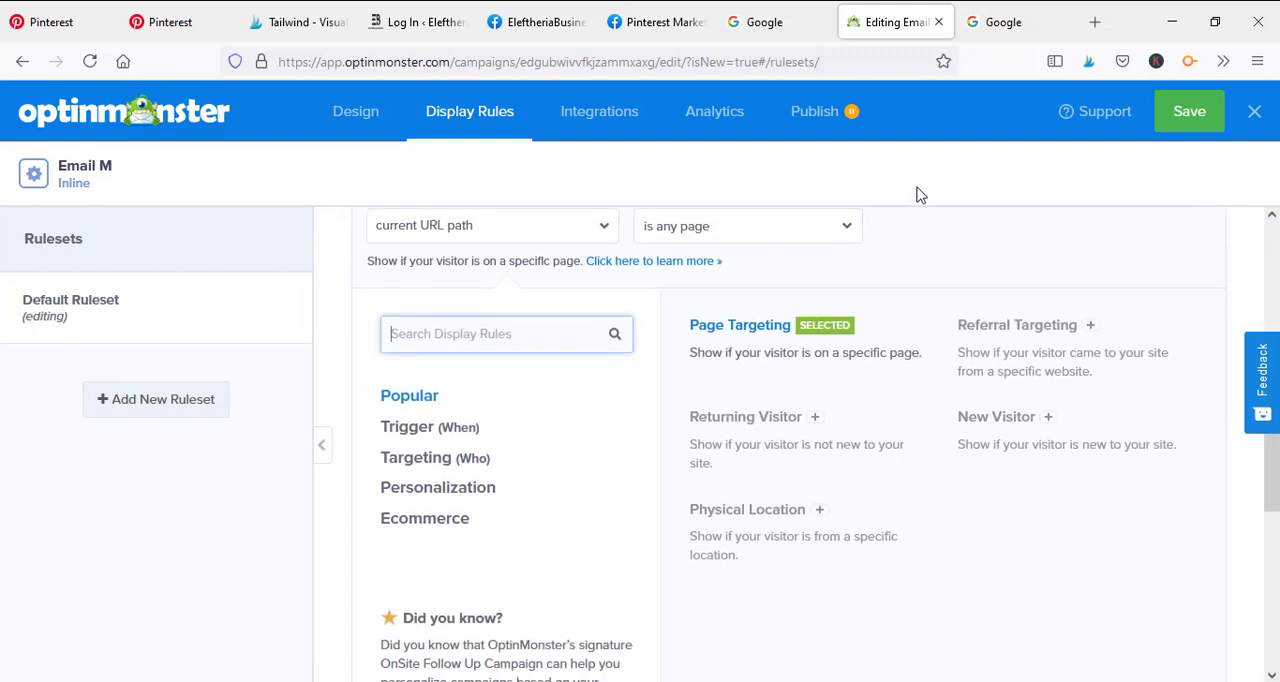
pyautogui.scroll(3, 620, 334)
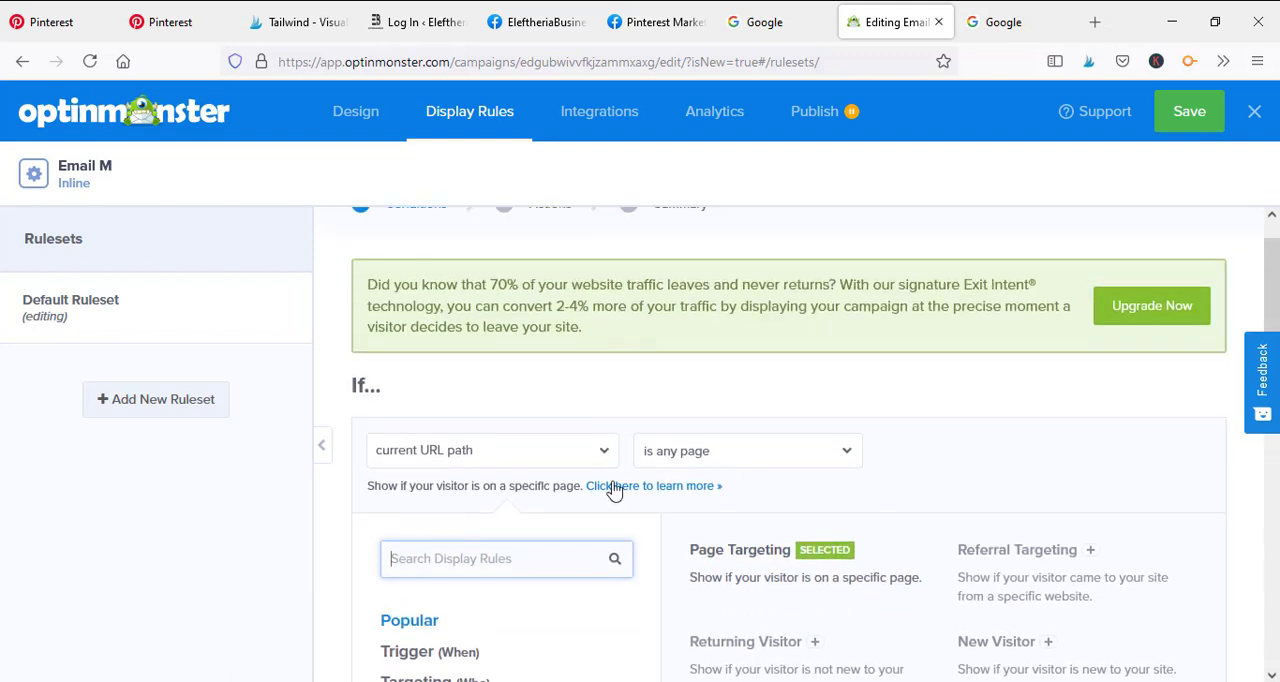
pyautogui.click(650, 405)
pyautogui.scroll(-1, 768, 356)
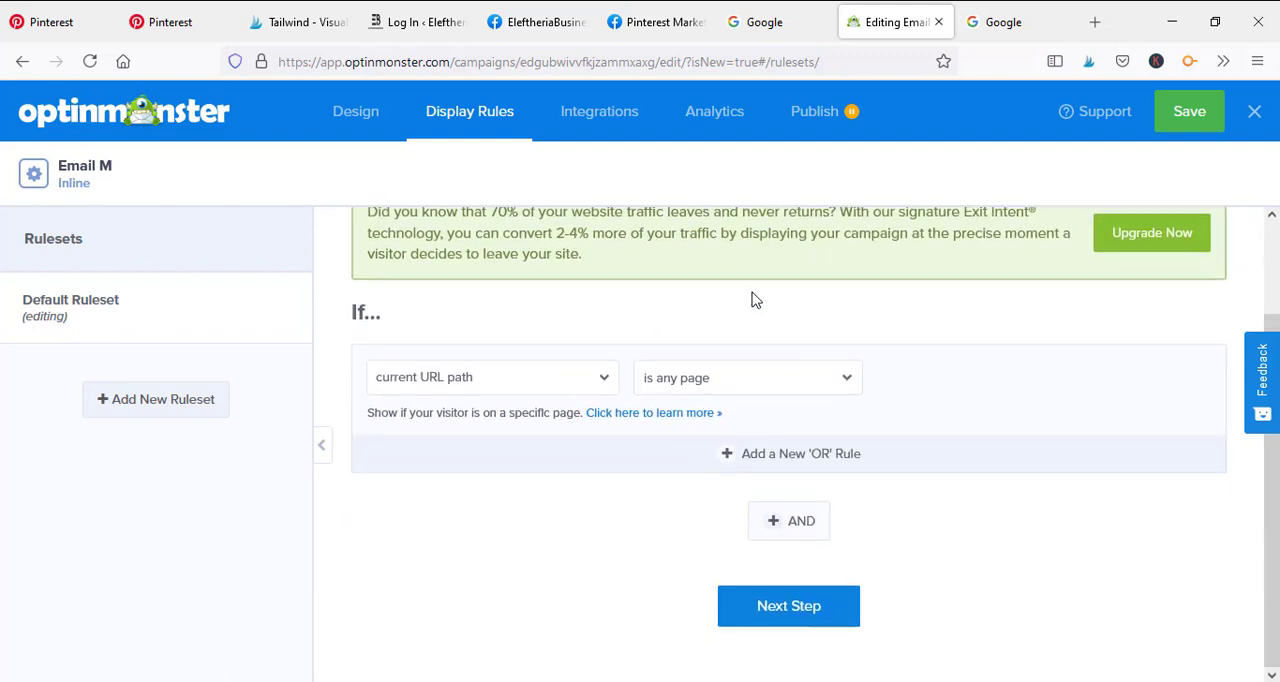
# Set the operator of the current URL path condition to "exactly matches" and begin entering its value
pyautogui.click(846, 378)
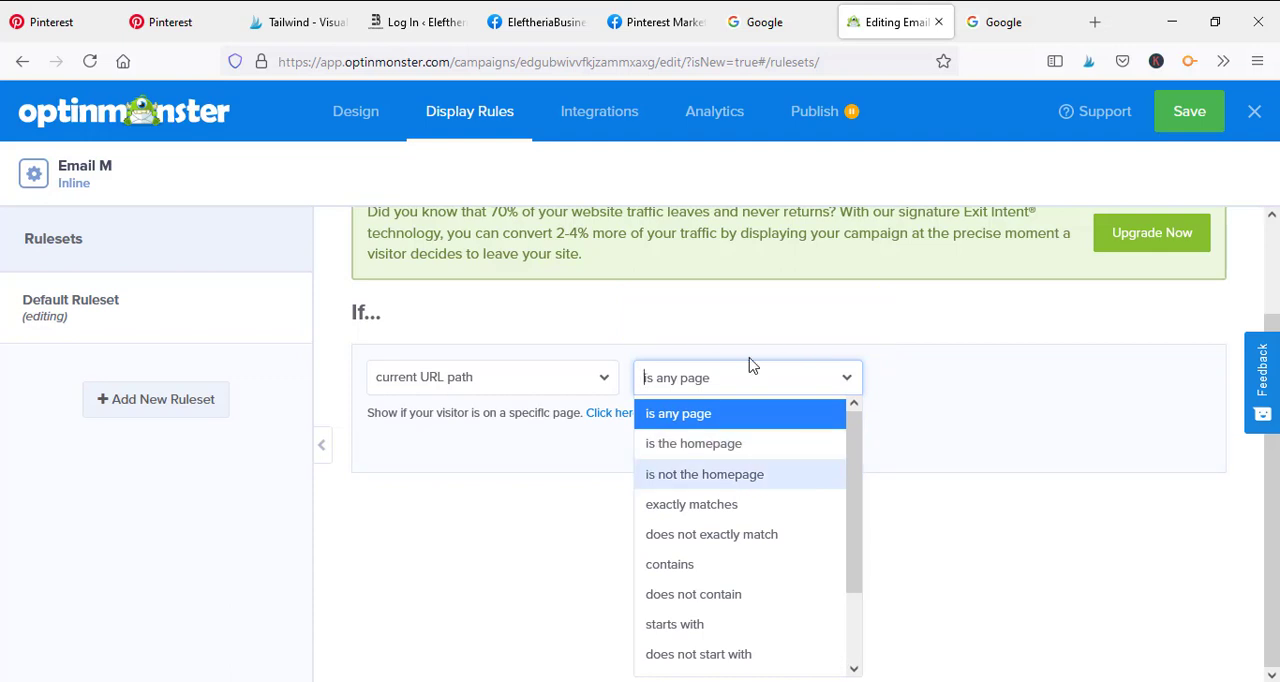
pyautogui.click(712, 506)
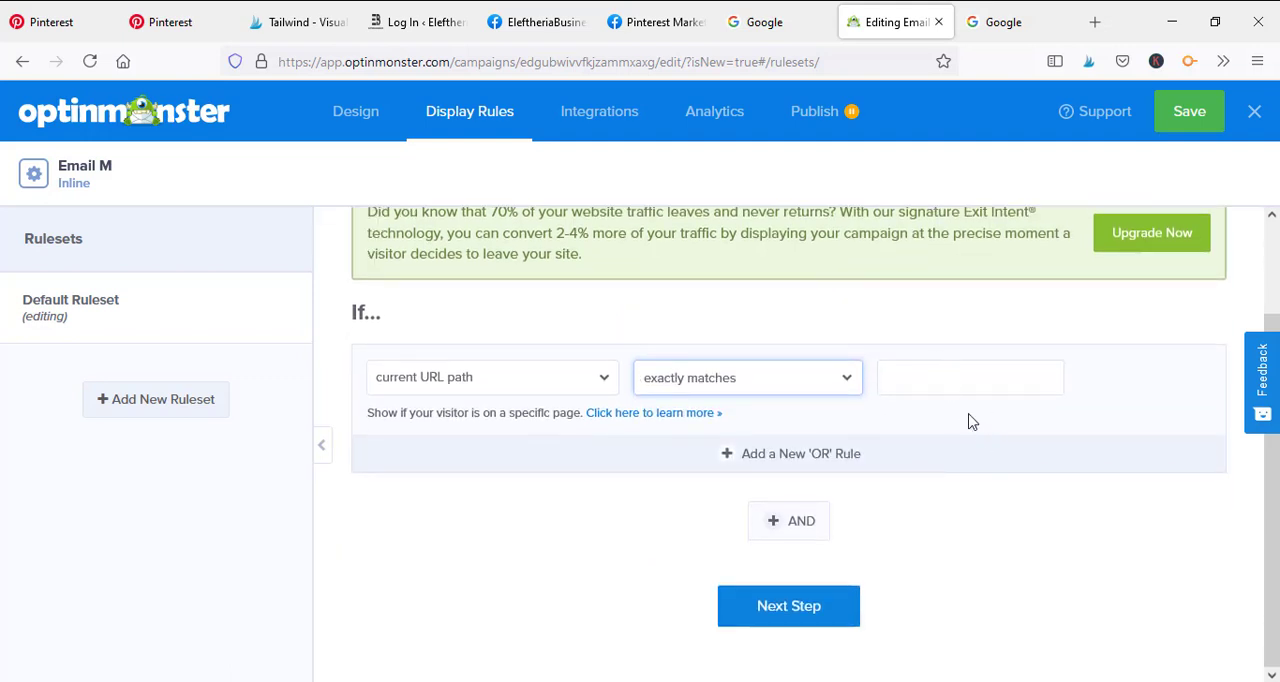
pyautogui.click(922, 378)
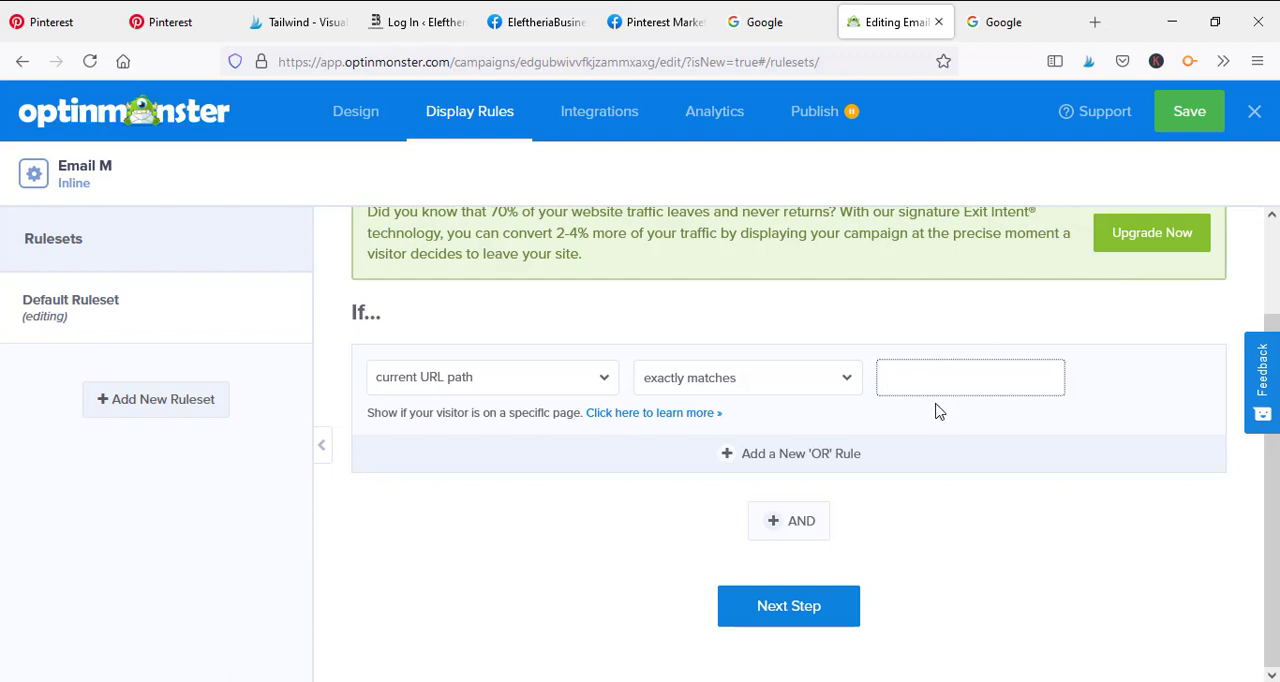
pyautogui.scroll(2, 929, 520)
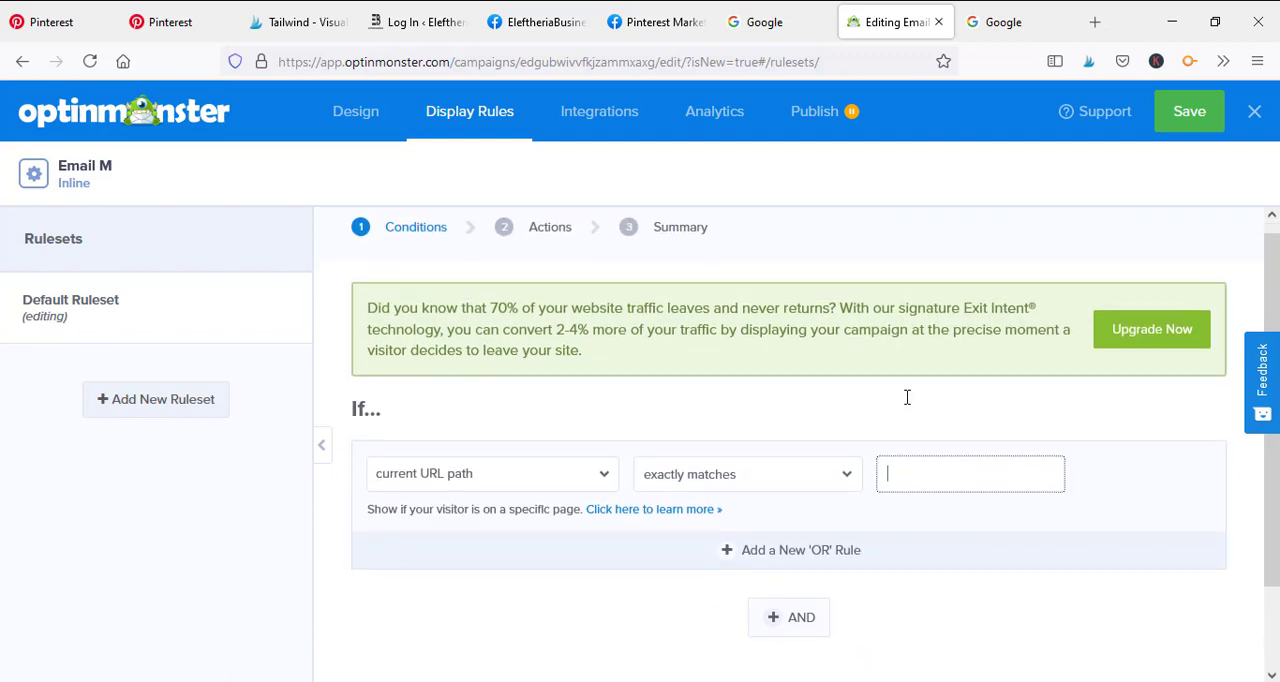
pyautogui.scroll(-2, 908, 385)
# Set the operator of the current URL path condition to "matches the pattern"
pyautogui.click(813, 389)
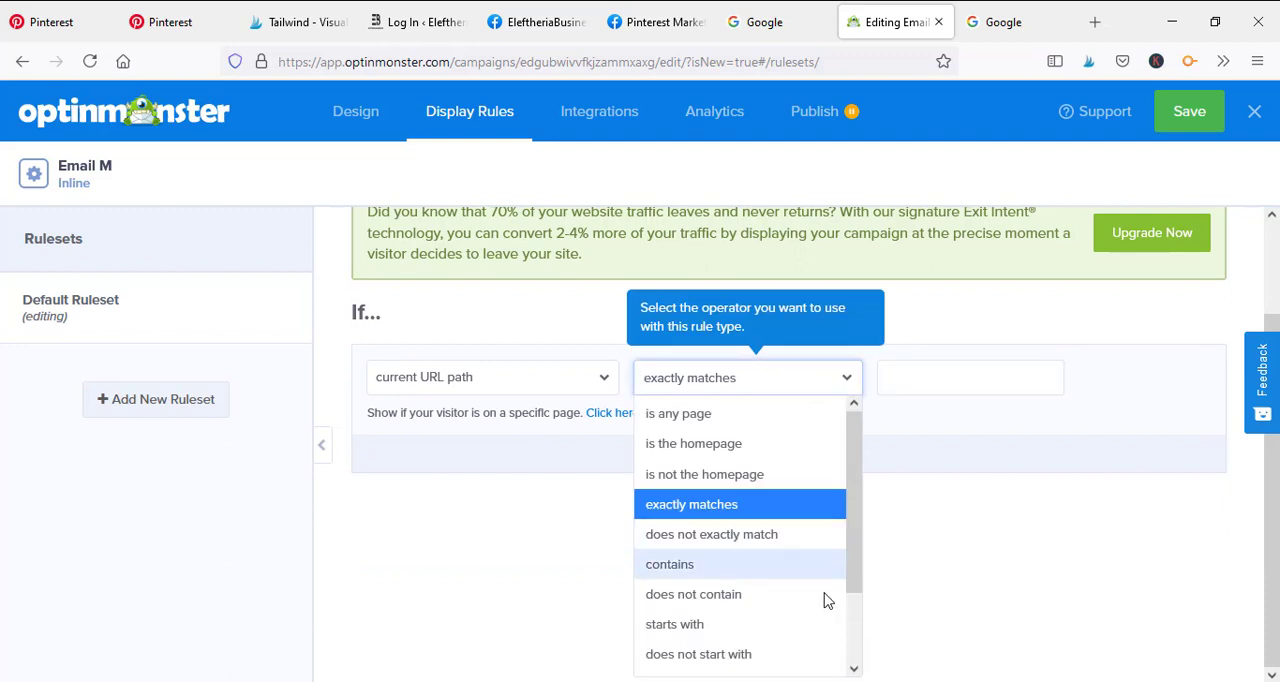
pyautogui.scroll(-2, 808, 490)
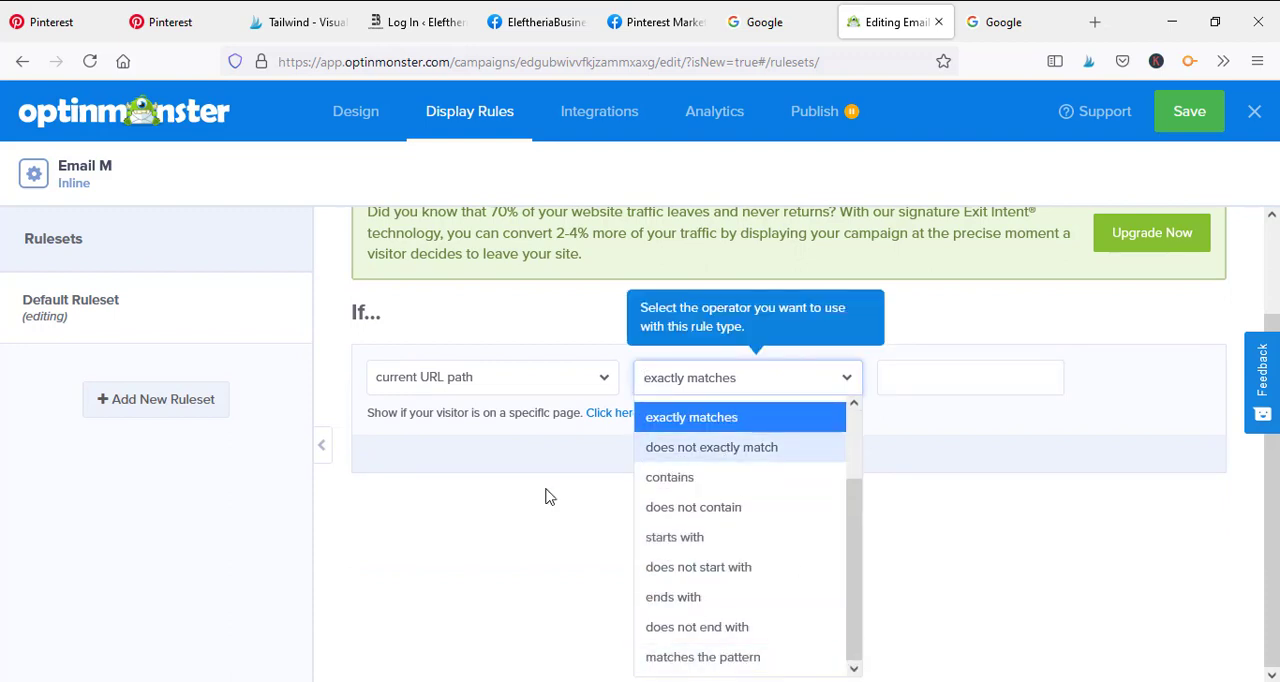
pyautogui.click(702, 657)
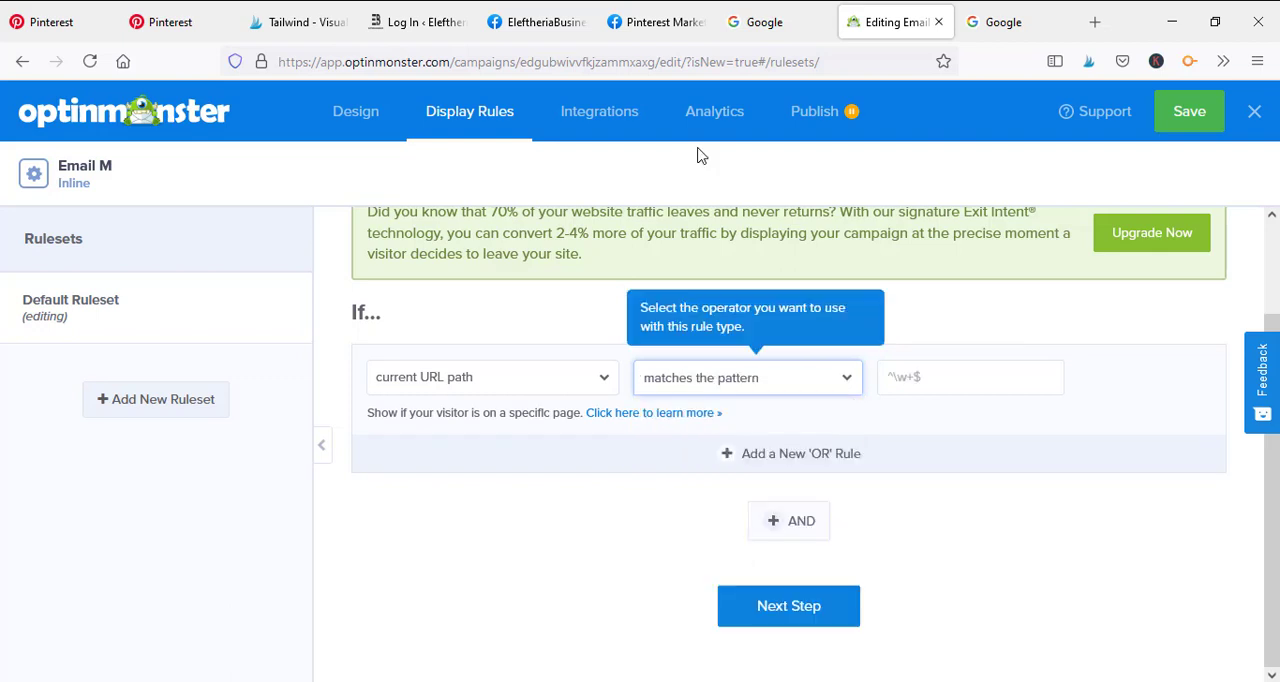
pyautogui.click(848, 392)
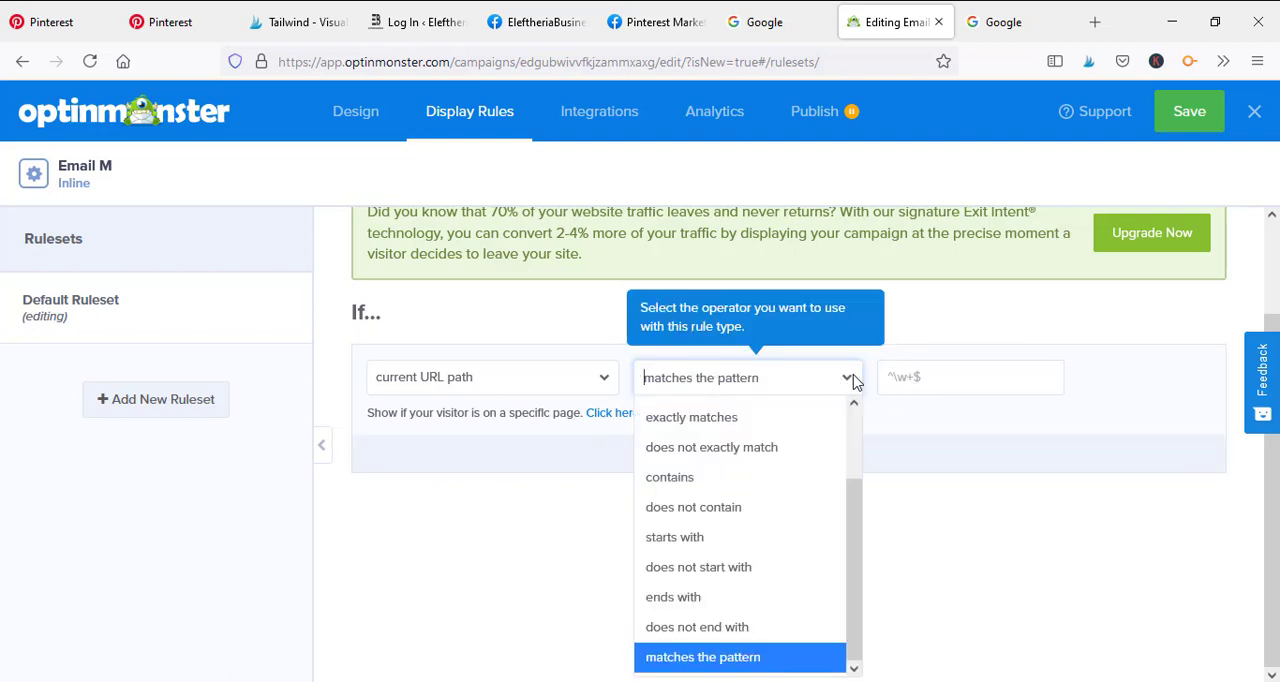
pyautogui.click(632, 312)
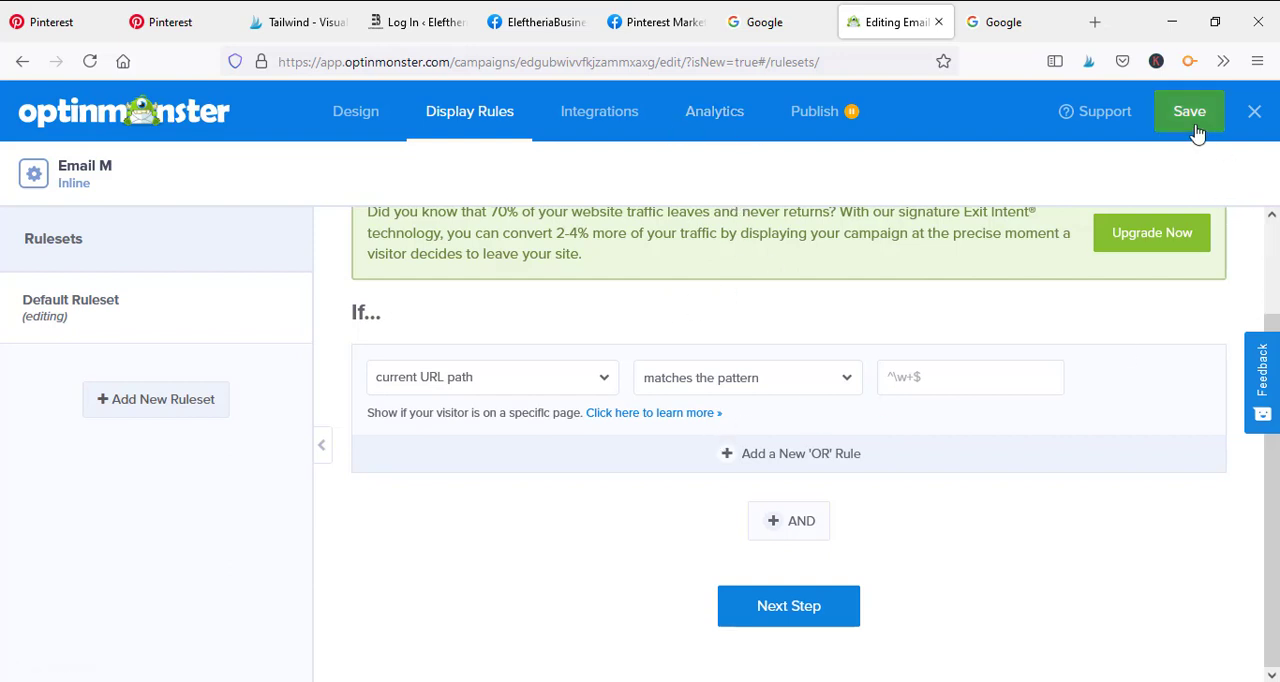
# Add a new Aweber email integration to the campaign and connect it using the account "My Aweber Account Integration"
pyautogui.click(608, 130)
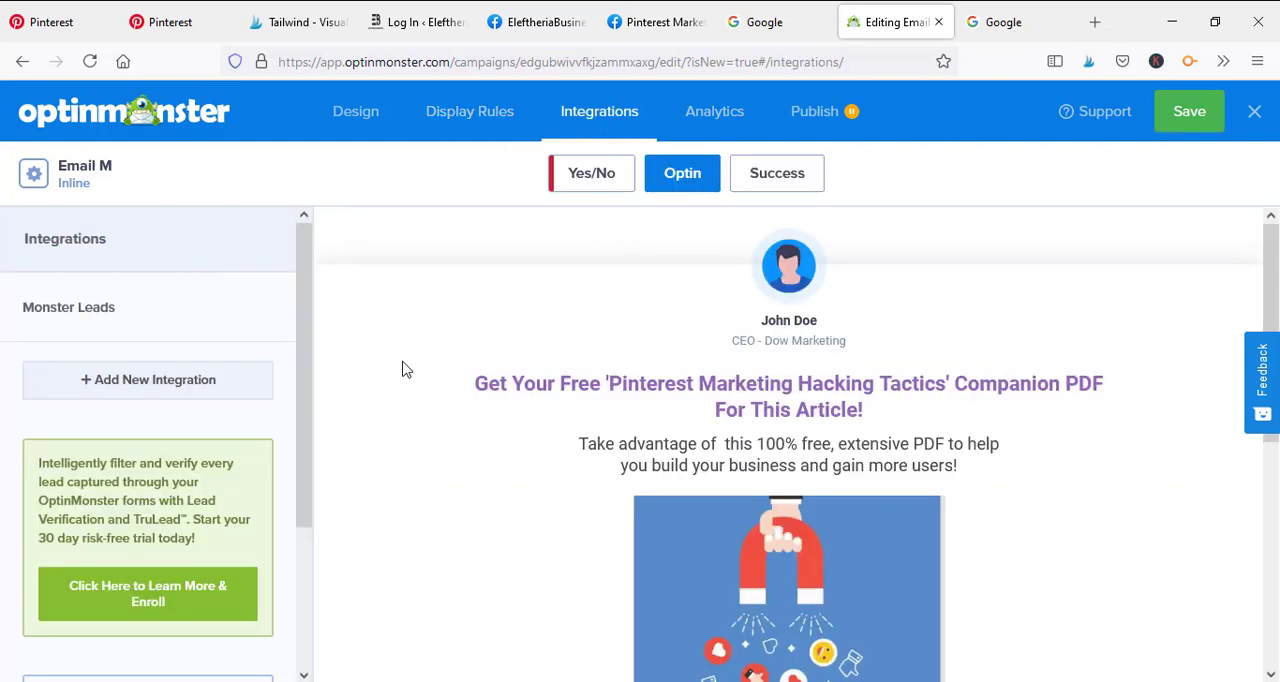
pyautogui.scroll(-2, 600, 380)
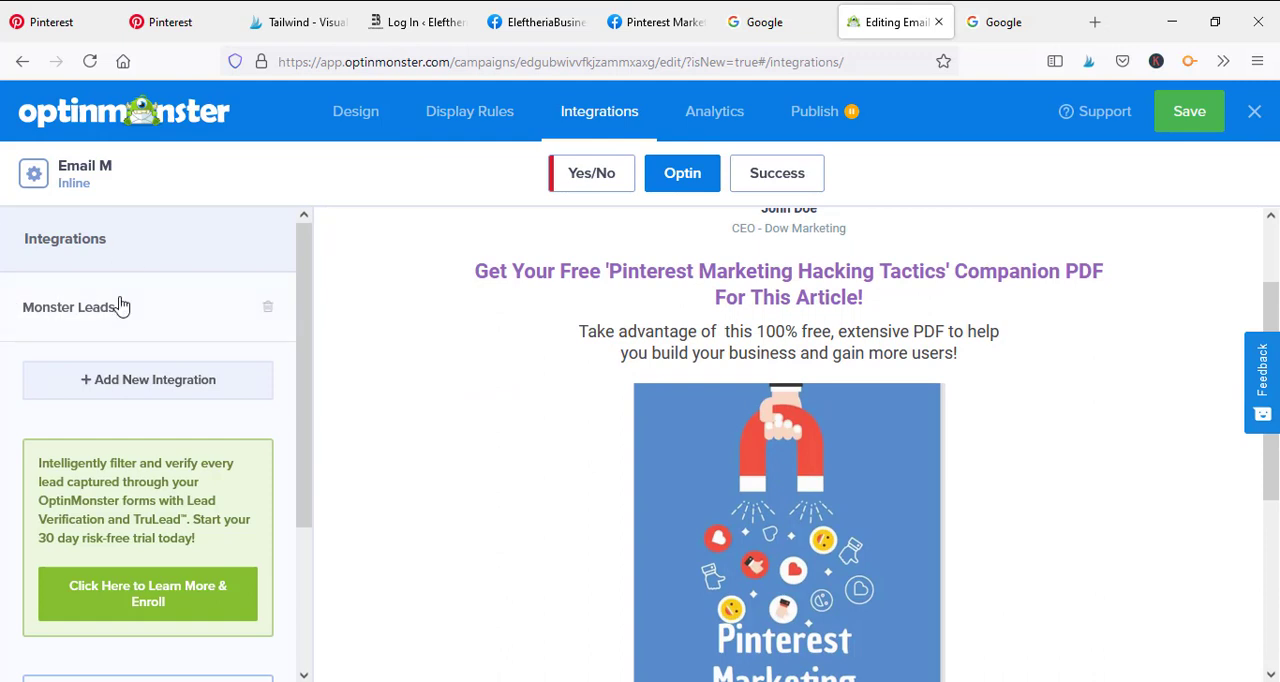
pyautogui.click(90, 372)
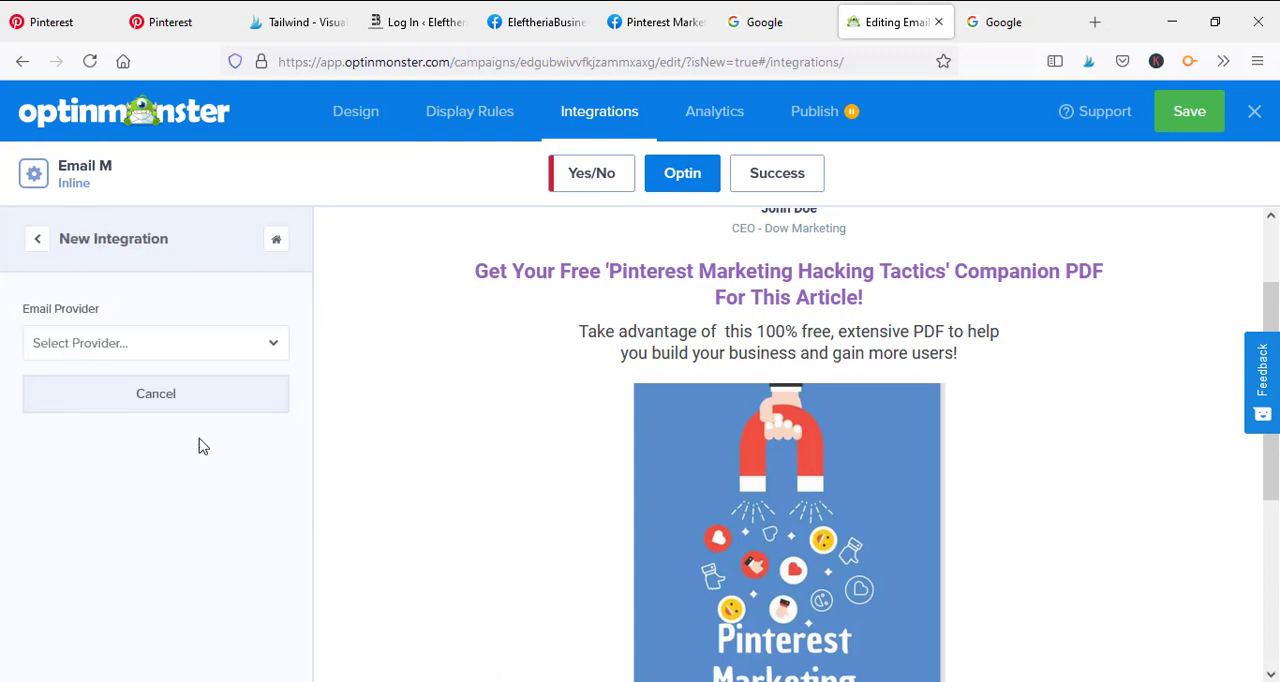
pyautogui.click(265, 350)
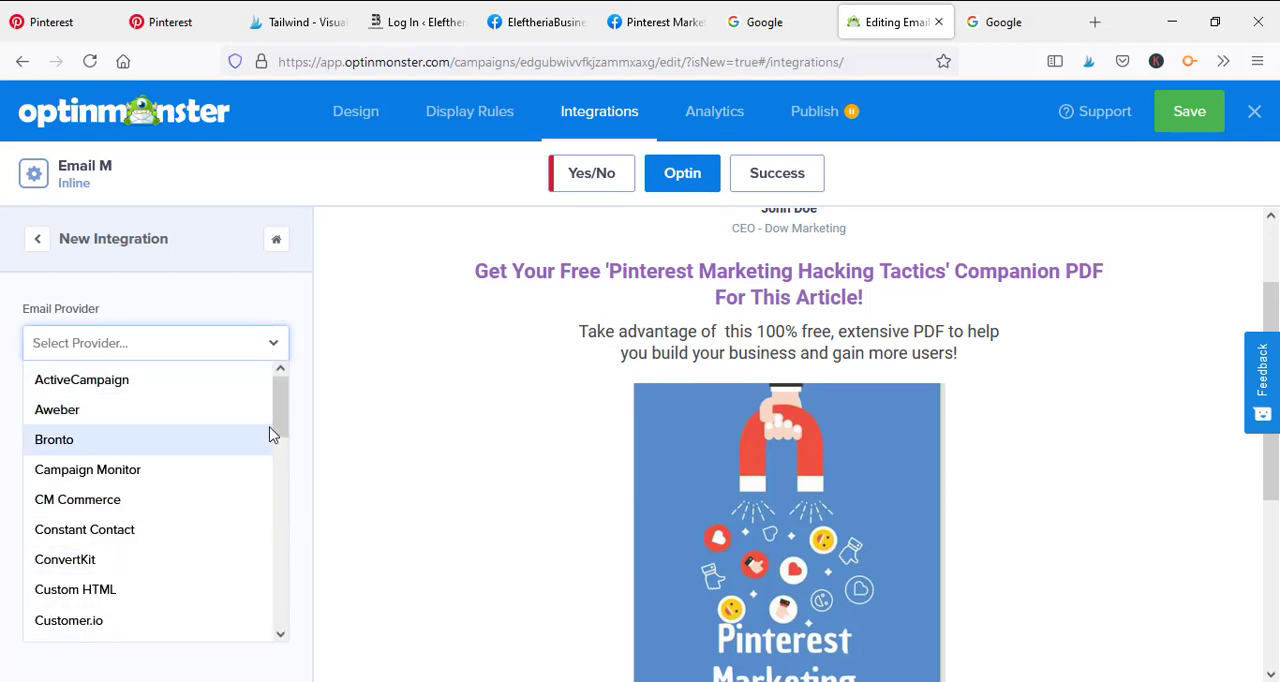
pyautogui.moveTo(274, 434); pyautogui.dragTo(277, 343)
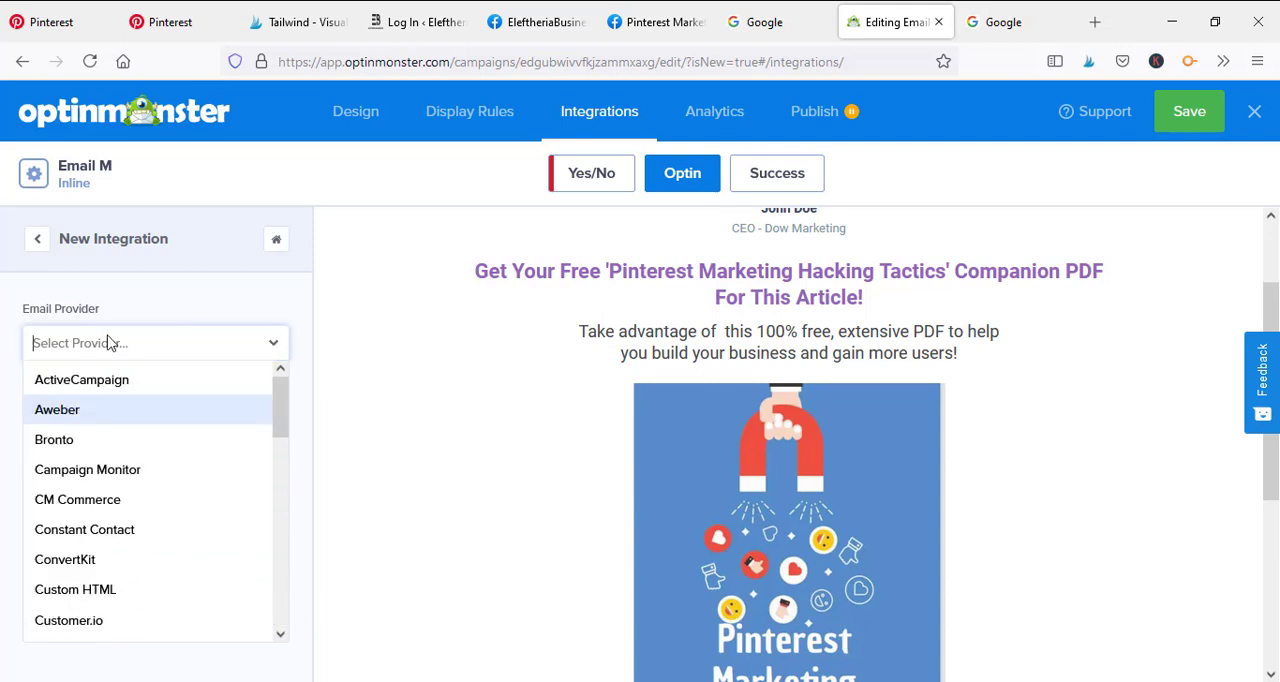
pyautogui.click(80, 410)
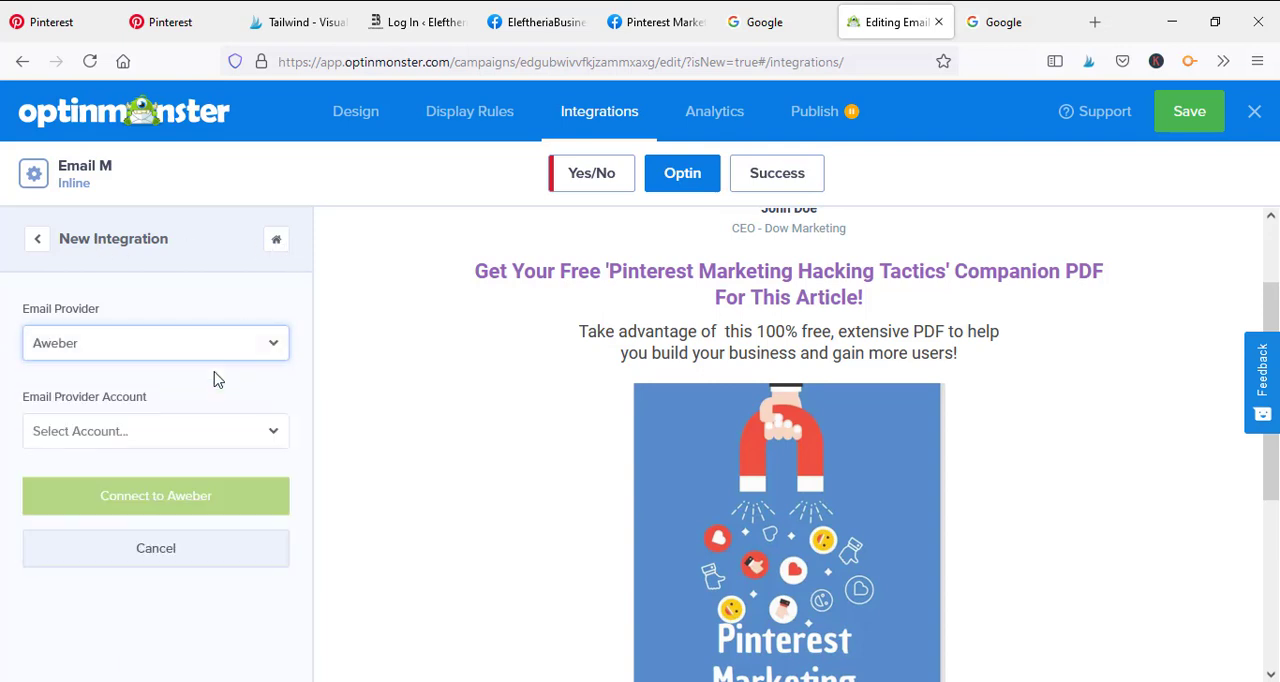
pyautogui.click(222, 429)
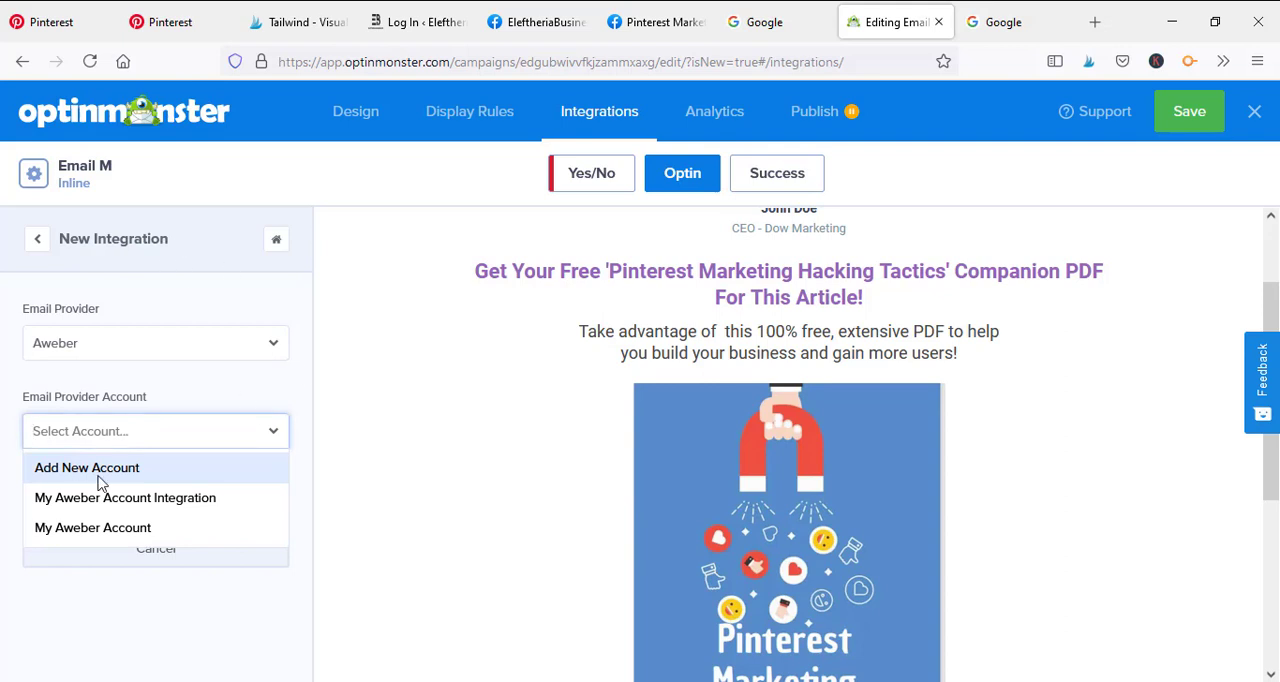
pyautogui.click(157, 505)
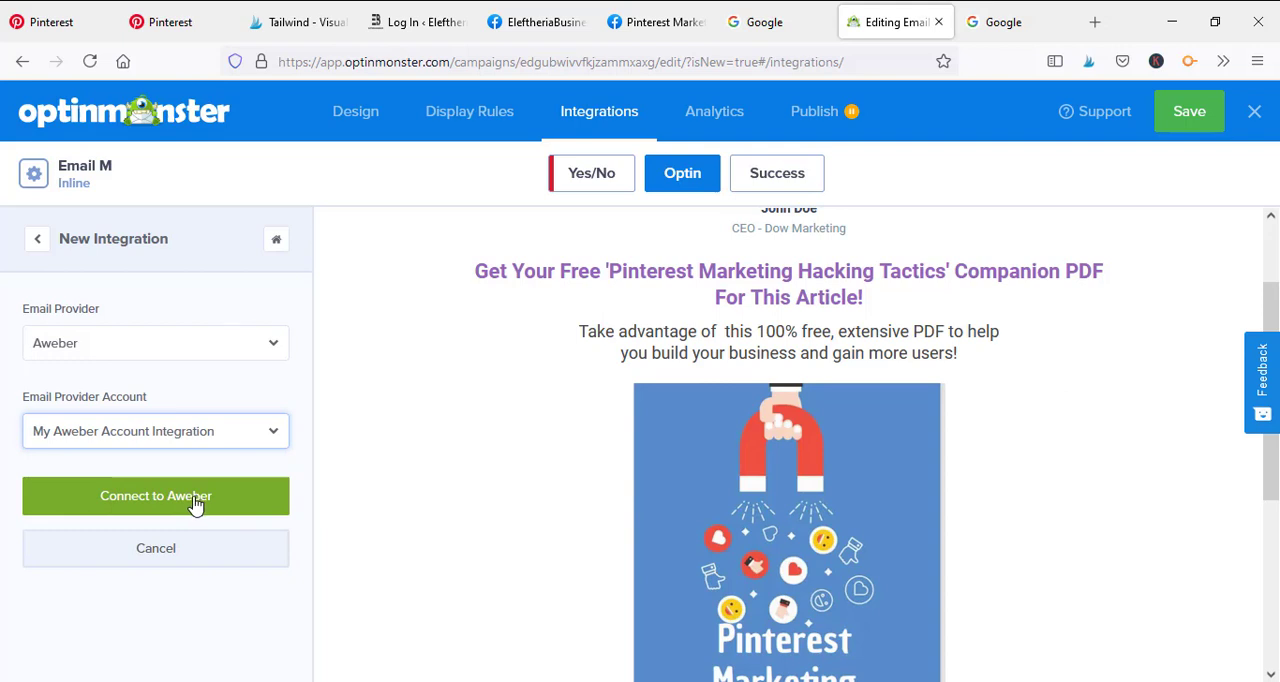
pyautogui.click(195, 507)
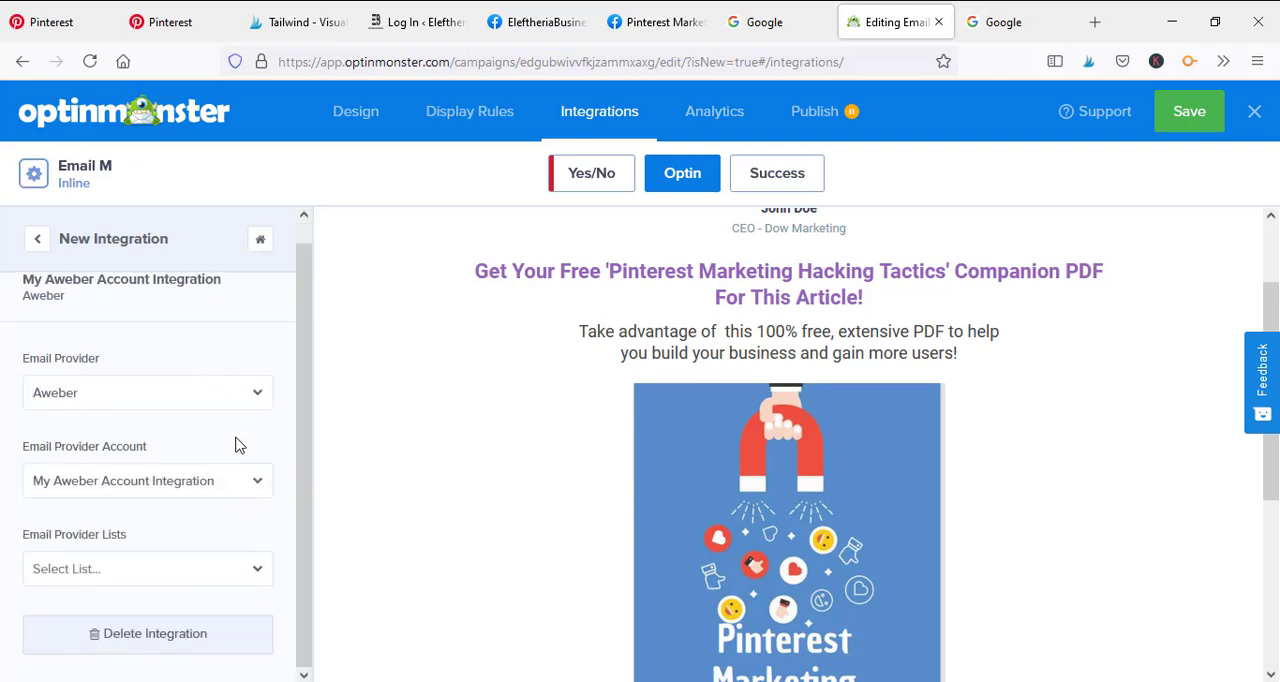
# Look through the Aweber email provider lists without choosing one, and dismiss the campaign details
pyautogui.click(256, 572)
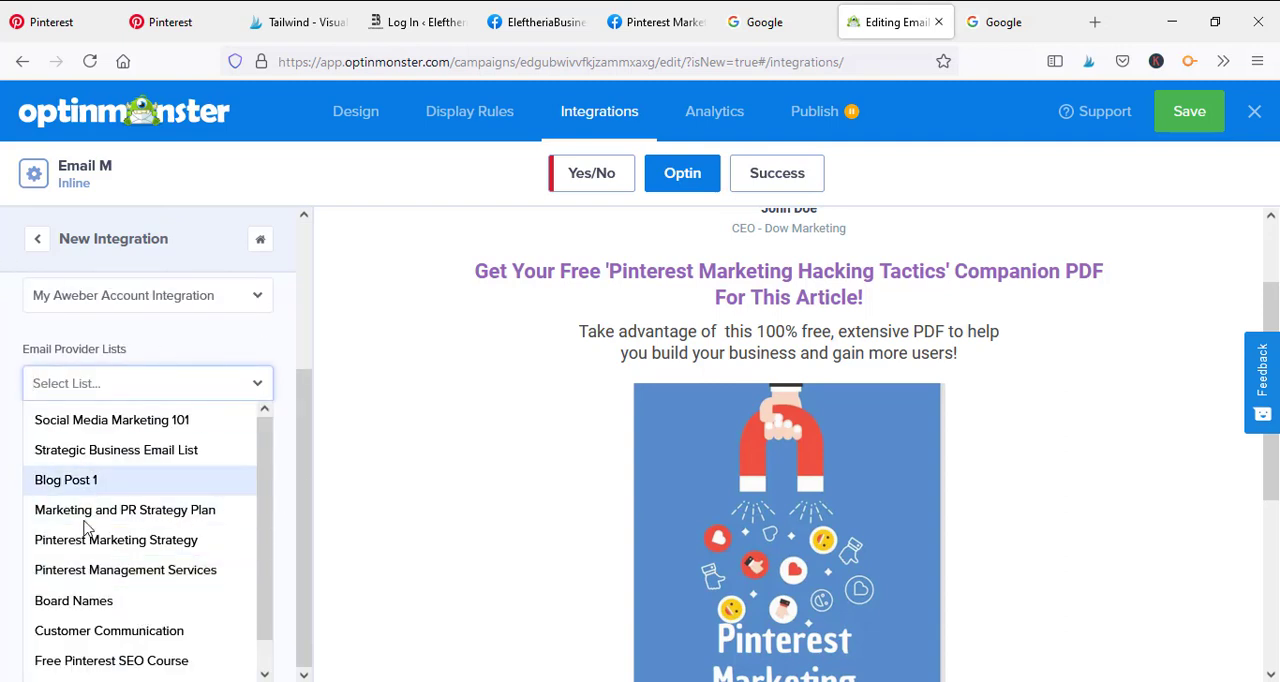
pyautogui.click(199, 190)
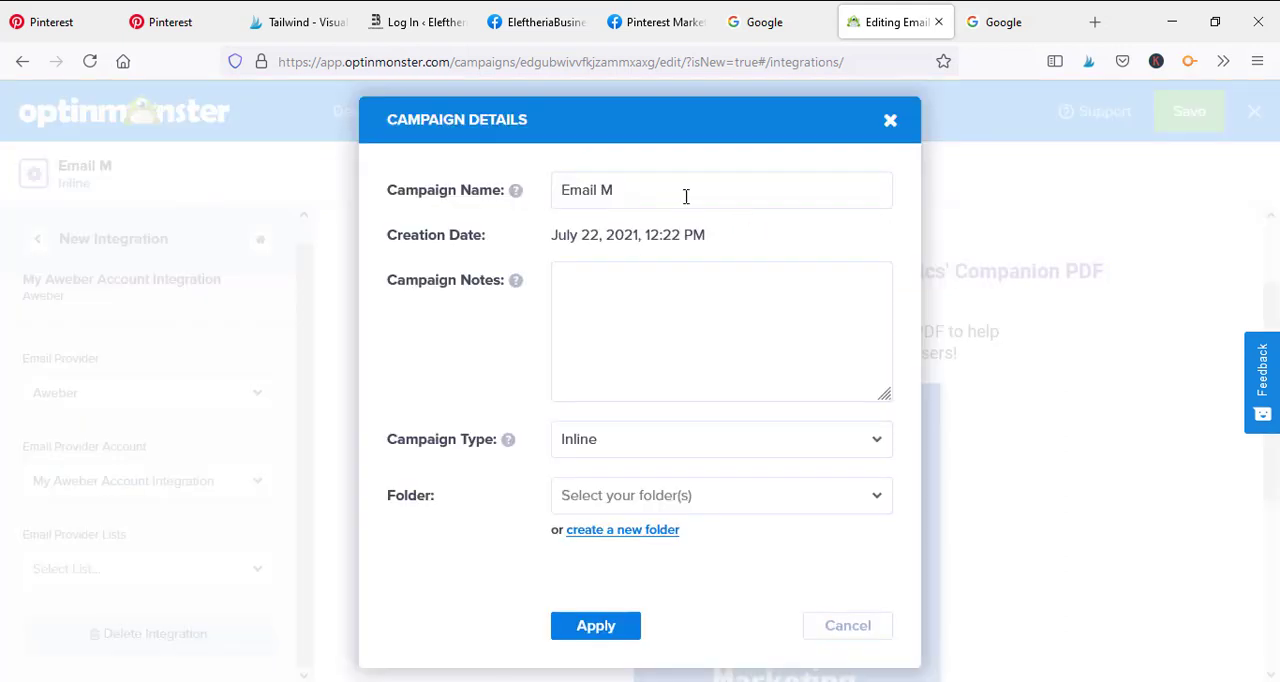
pyautogui.click(890, 120)
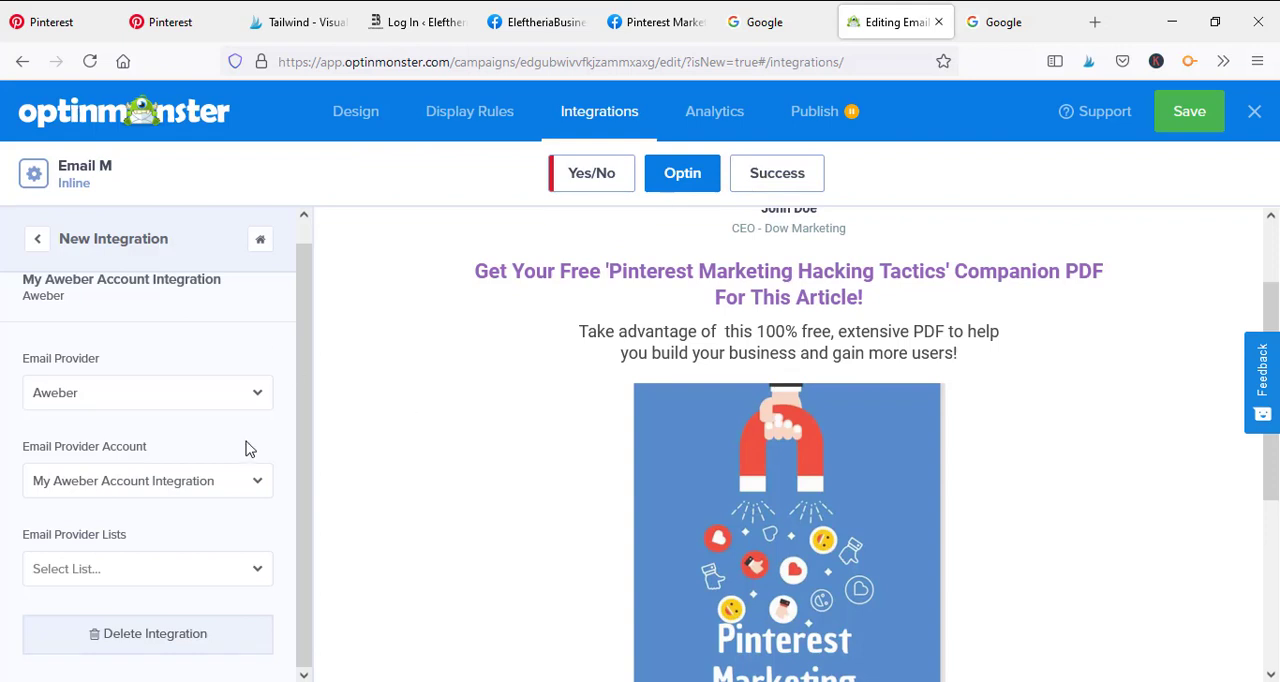
pyautogui.scroll(1, 38, 484)
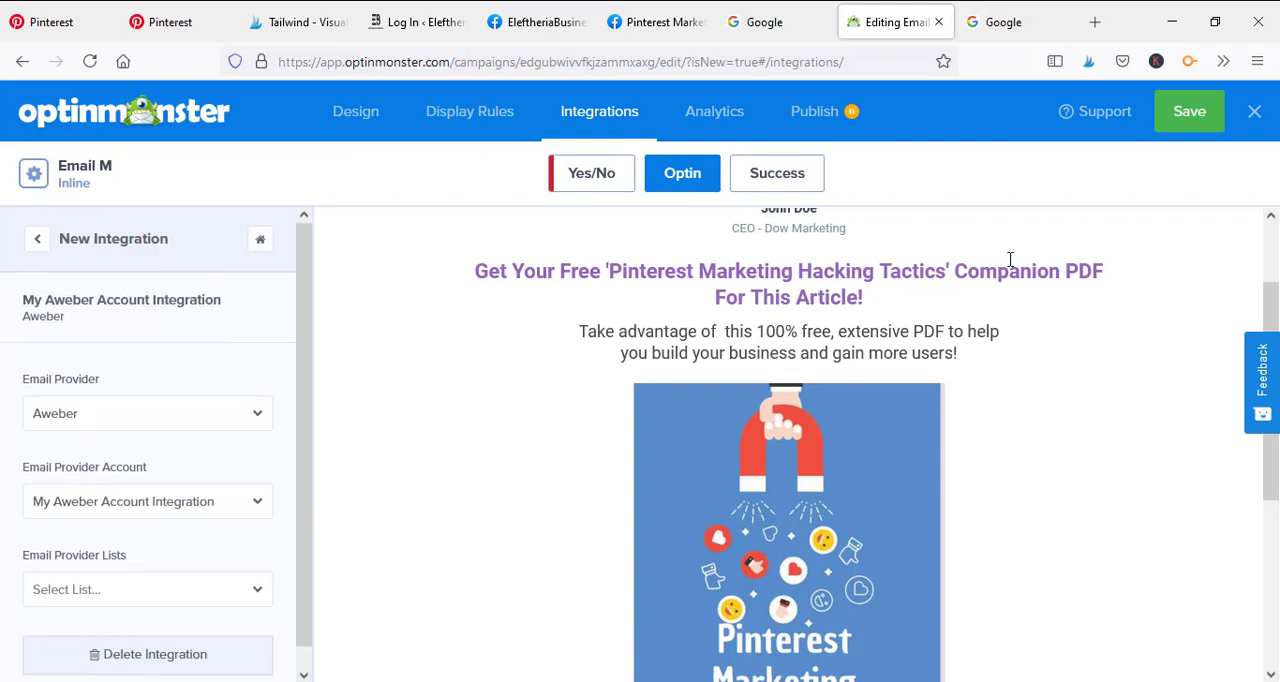
# Connect Google Analytics to the campaign with the account "My personal account 1" and the All Web Site Data website profile
pyautogui.click(711, 118)
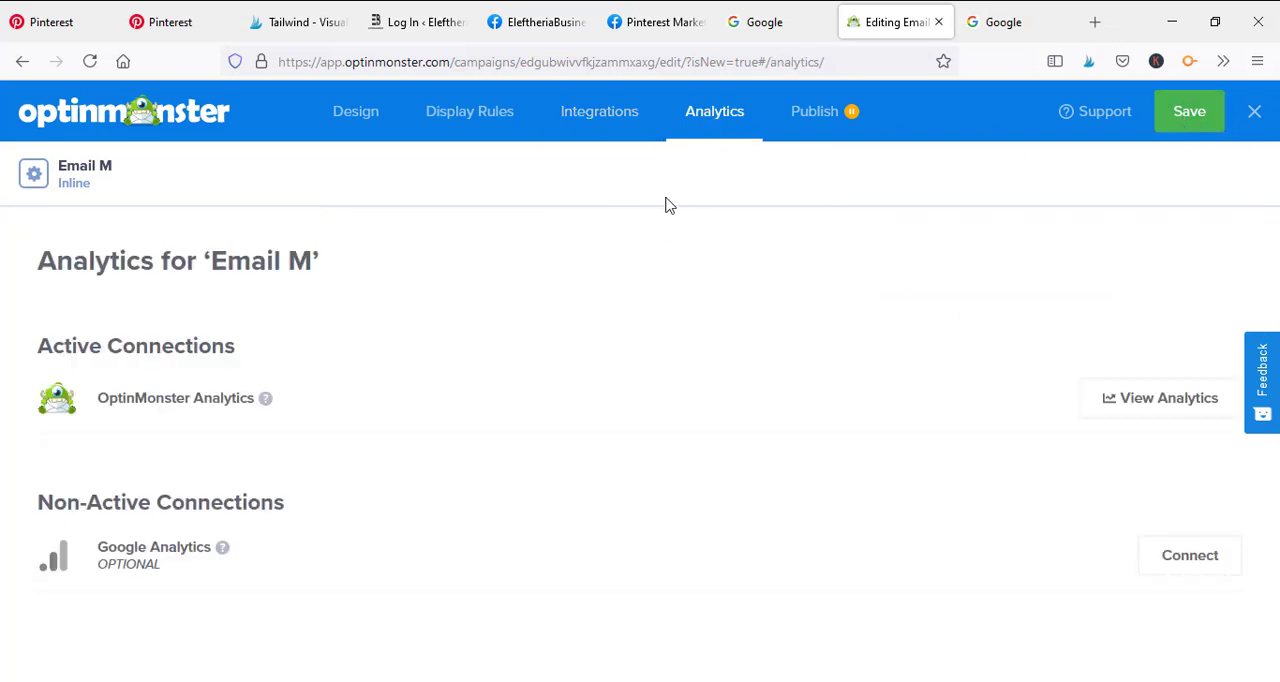
pyautogui.click(1143, 401)
pyautogui.click(1157, 563)
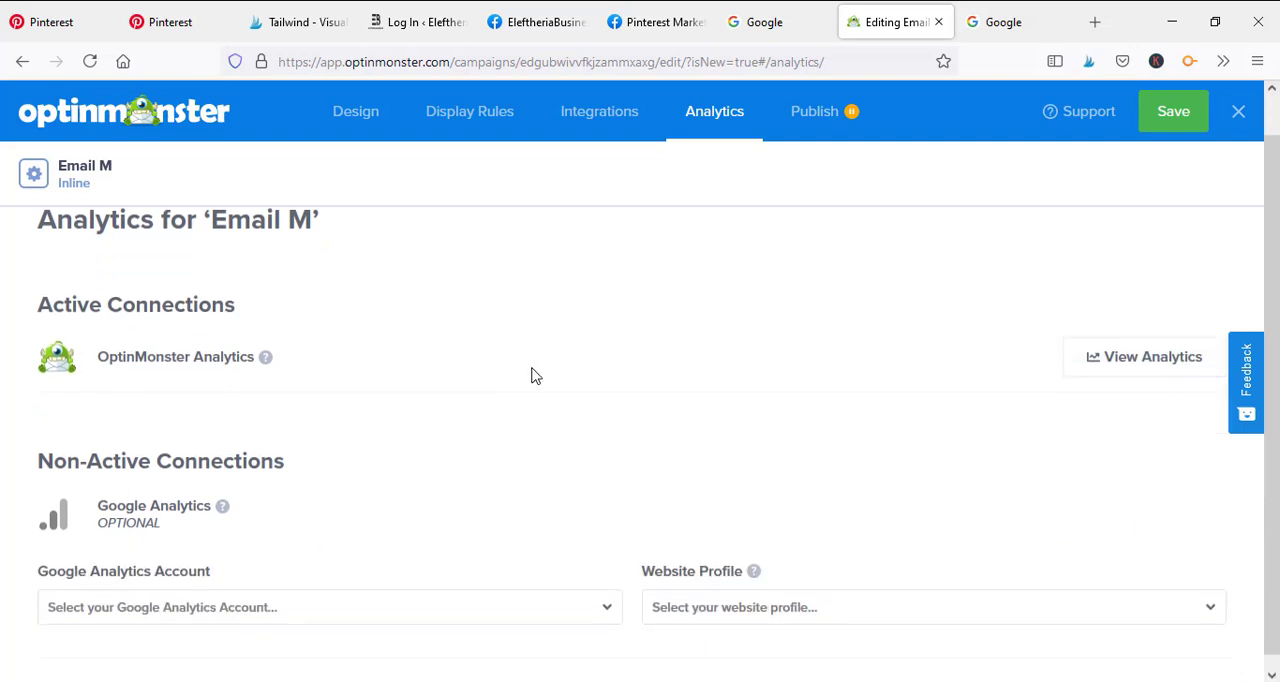
pyautogui.scroll(-1, 531, 374)
pyautogui.click(263, 594)
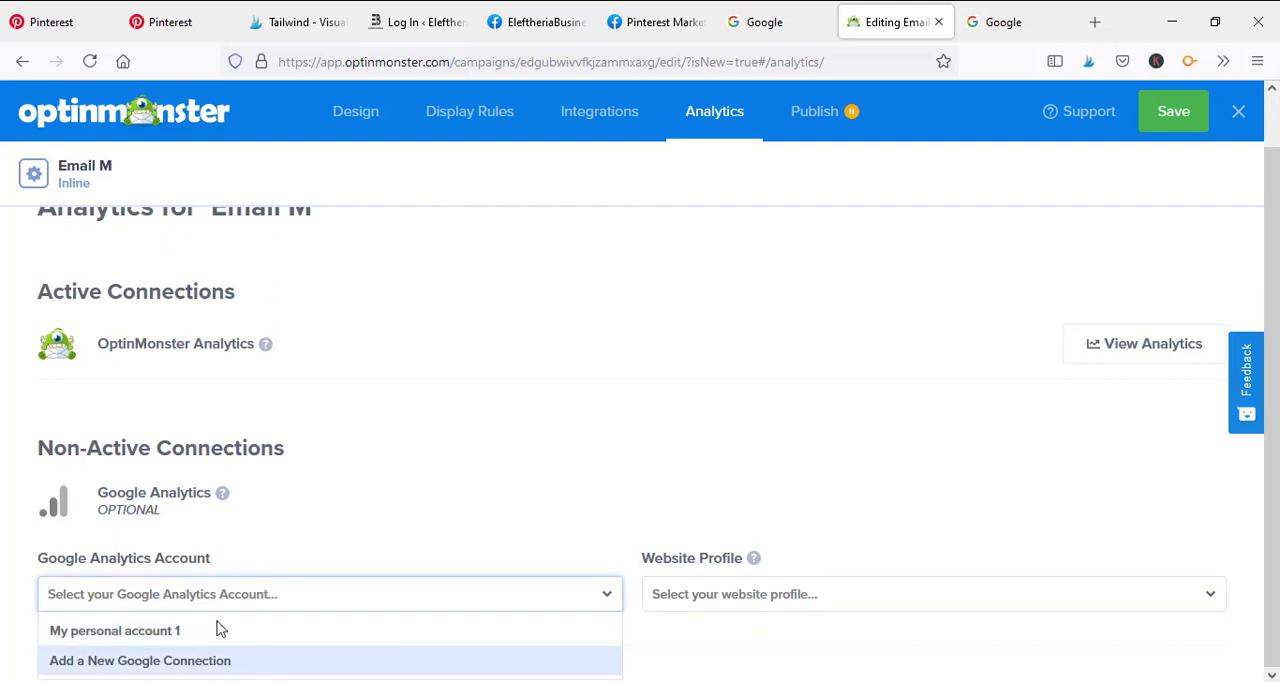
pyautogui.click(180, 631)
pyautogui.click(745, 558)
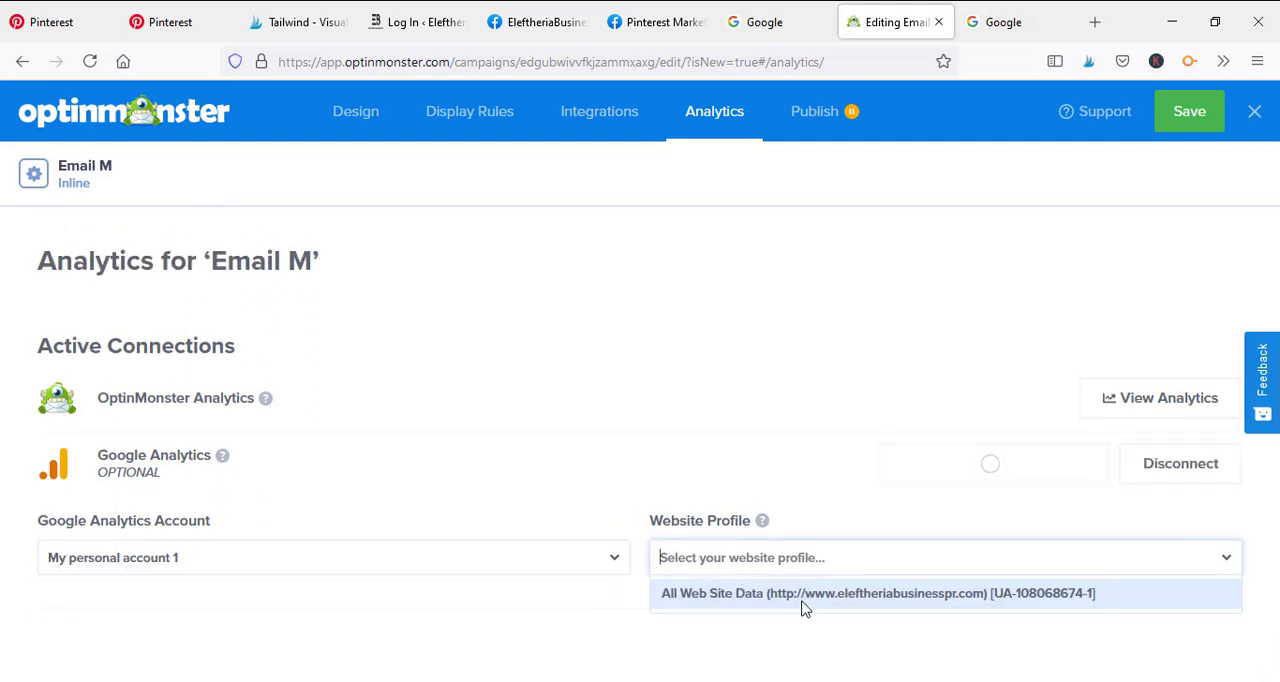
pyautogui.click(803, 594)
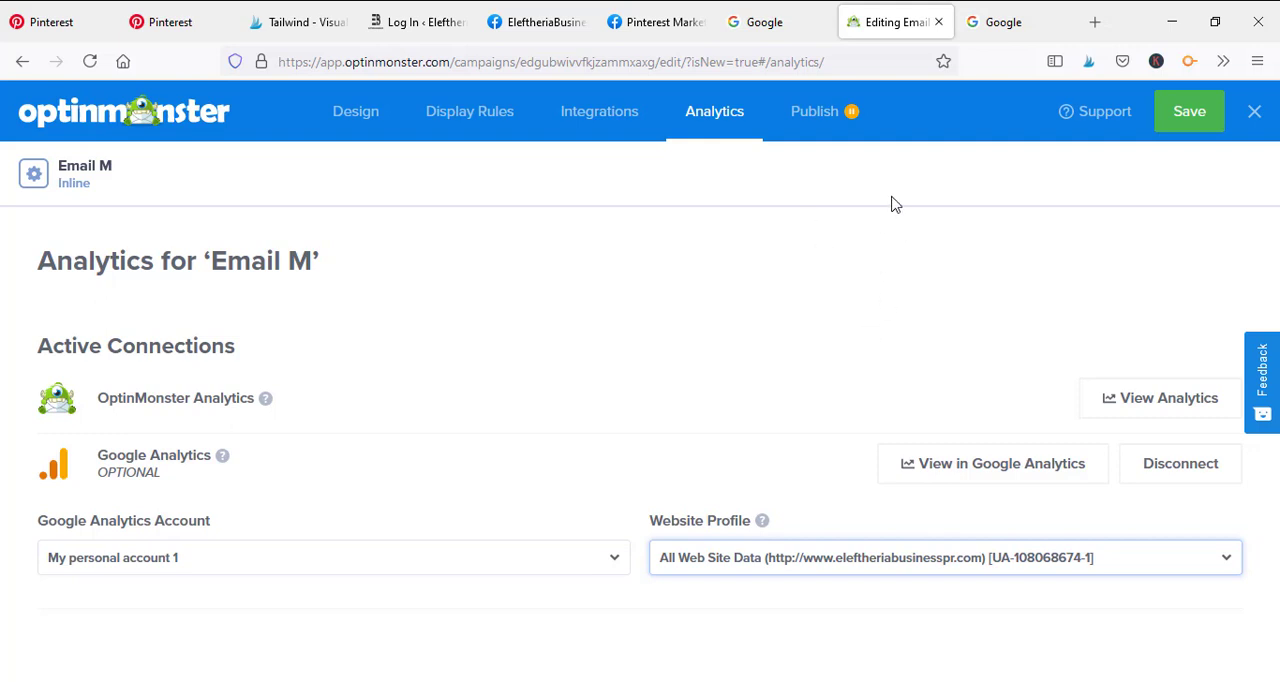
# Open the campaign's publish settings and select WooCommerce as the platform
pyautogui.click(831, 124)
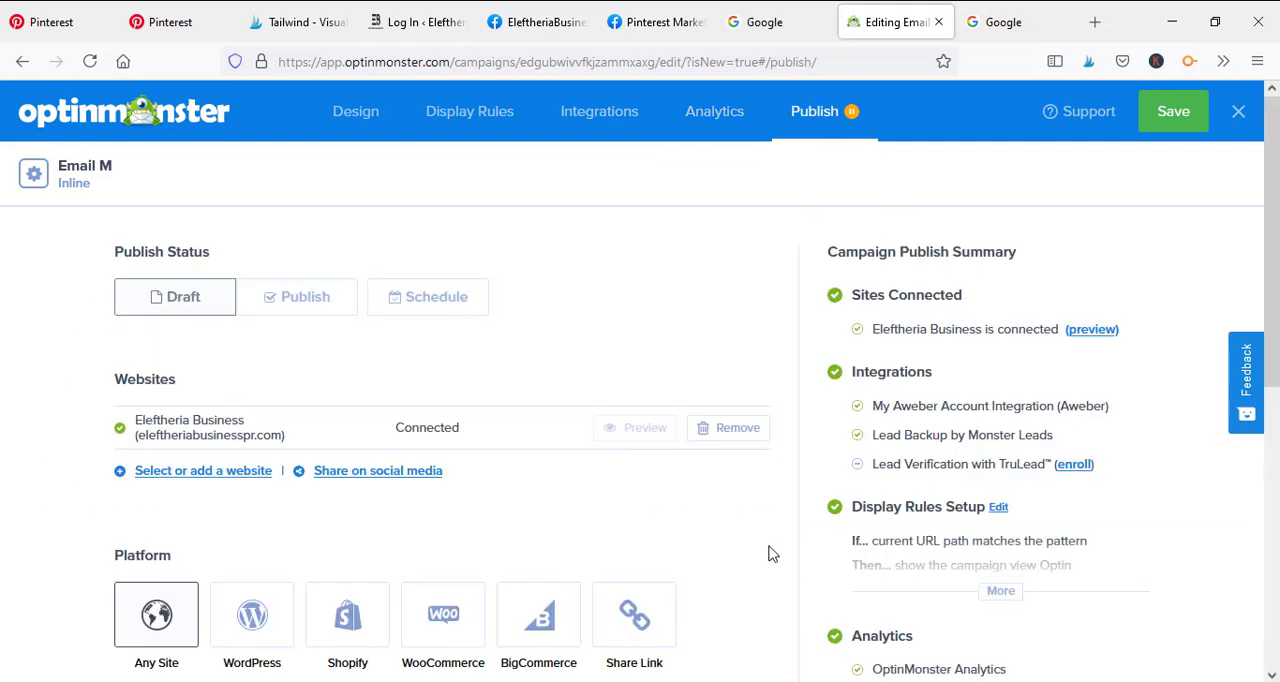
pyautogui.scroll(-5, 657, 434)
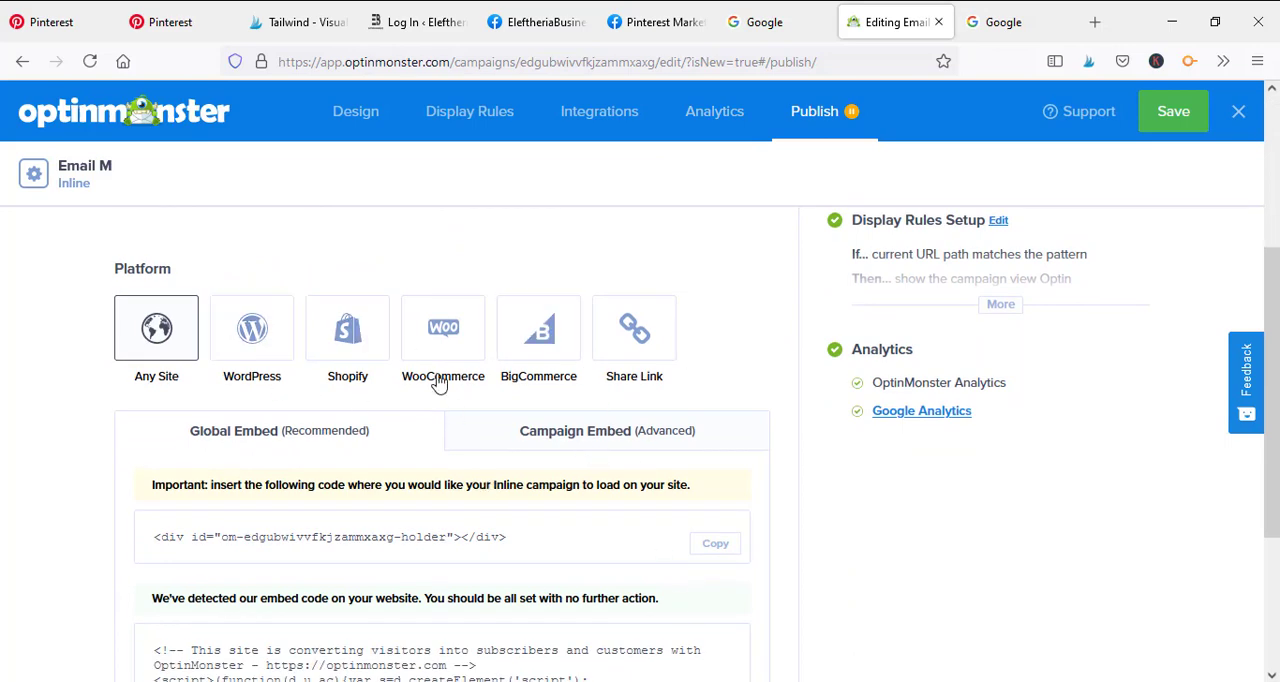
pyautogui.click(451, 343)
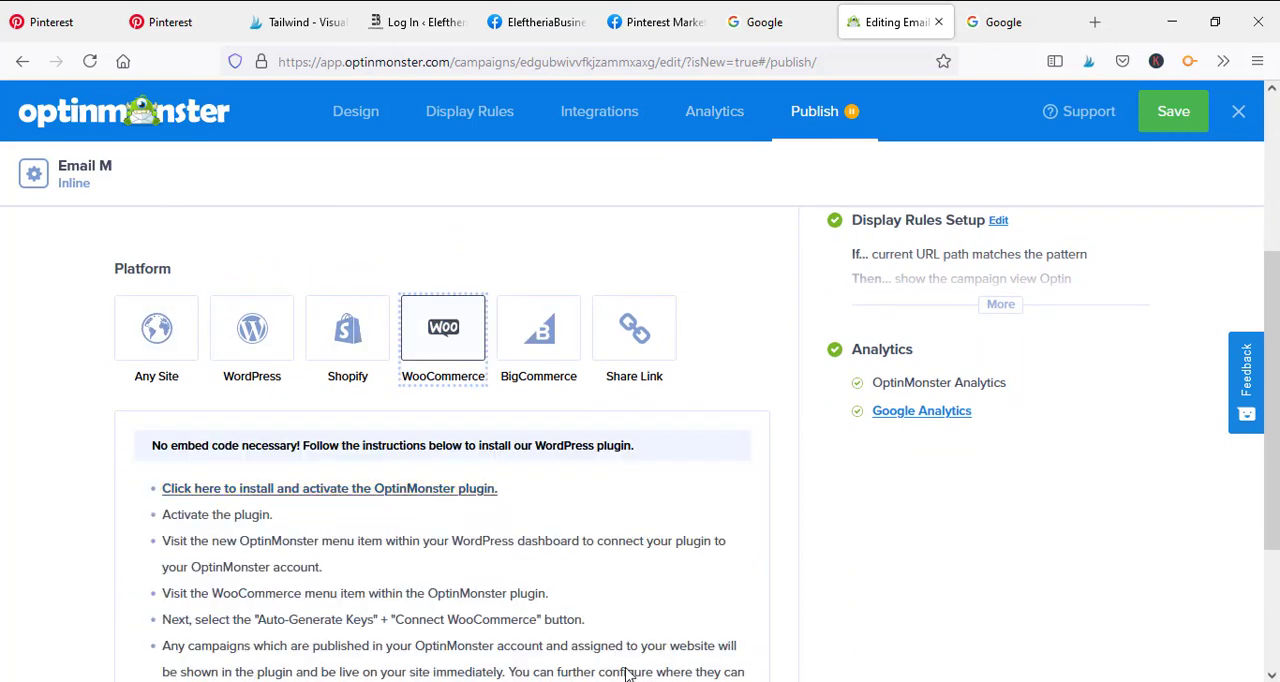
# Review the installation instructions for WooCommerce, then choose the BigCommerce, Shopify and WordPress platforms in turn
pyautogui.scroll(-1, 585, 478)
pyautogui.scroll(-2, 585, 478)
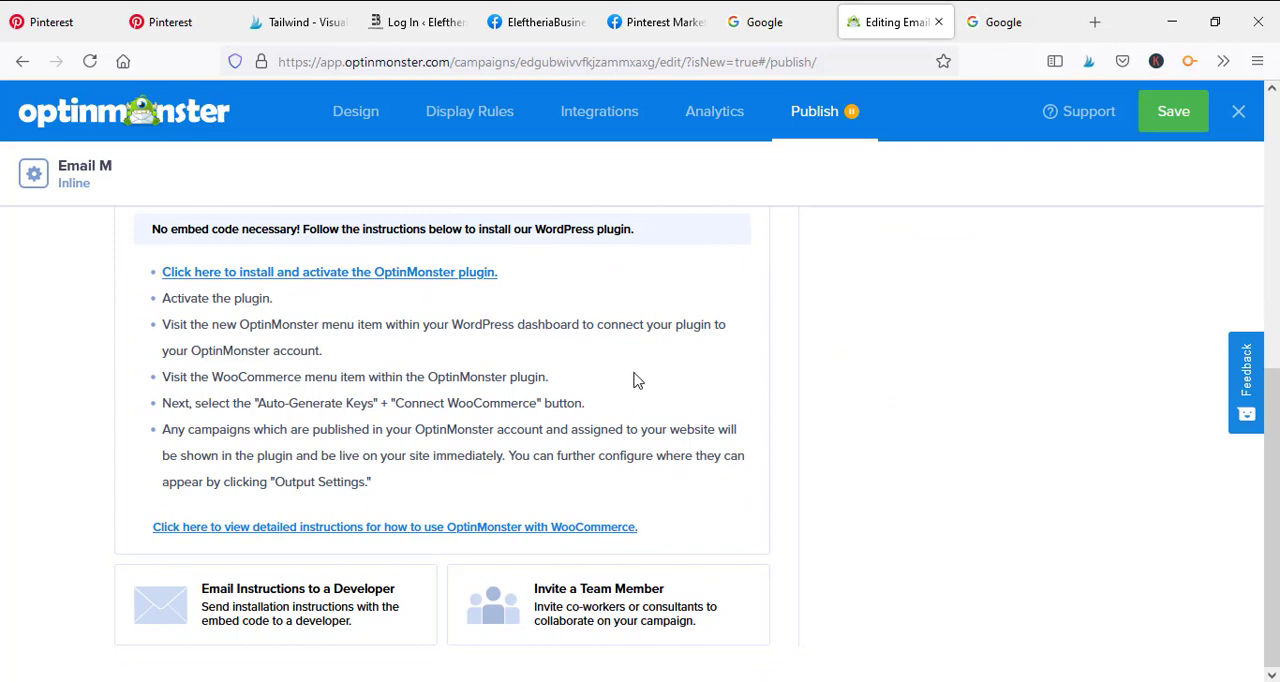
pyautogui.scroll(3, 680, 458)
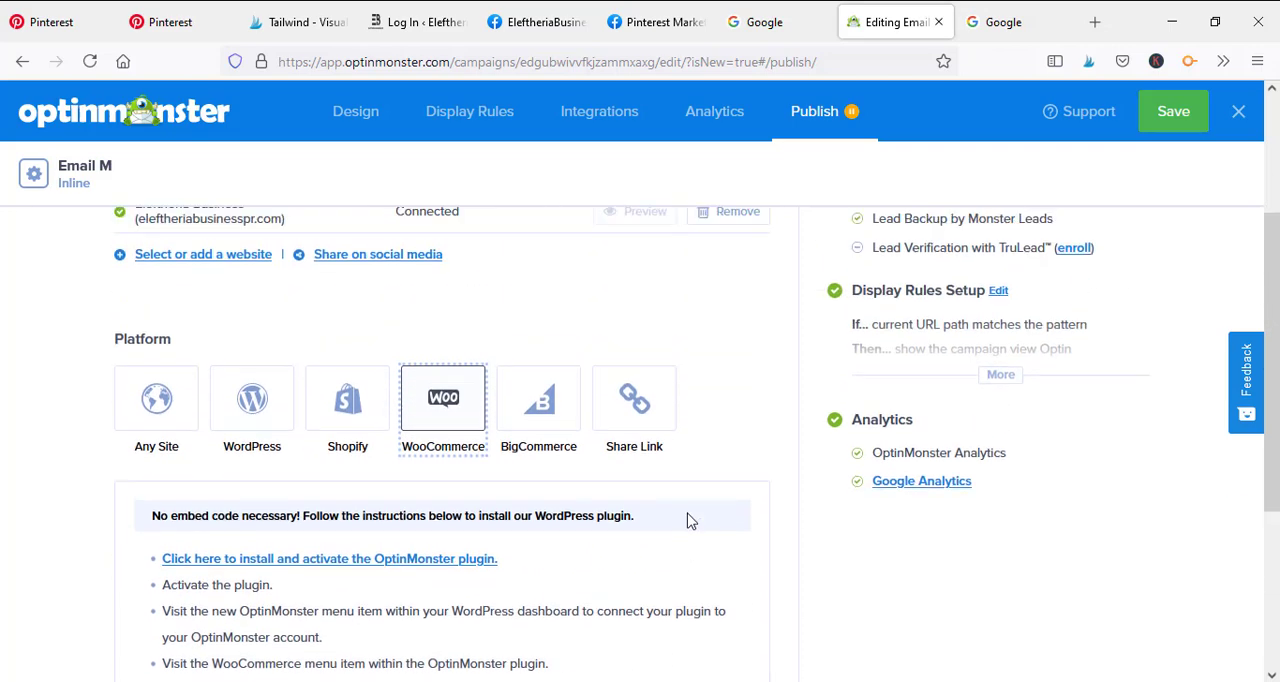
pyautogui.scroll(-1, 741, 450)
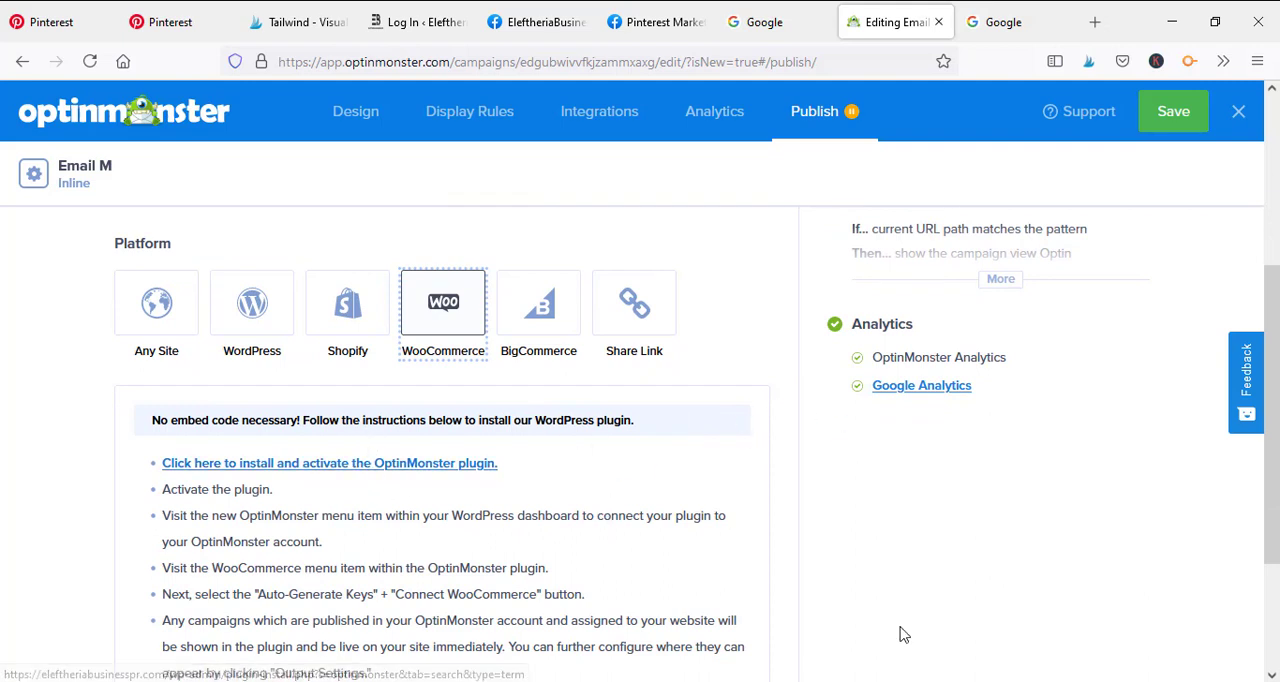
pyautogui.scroll(-1, 828, 590)
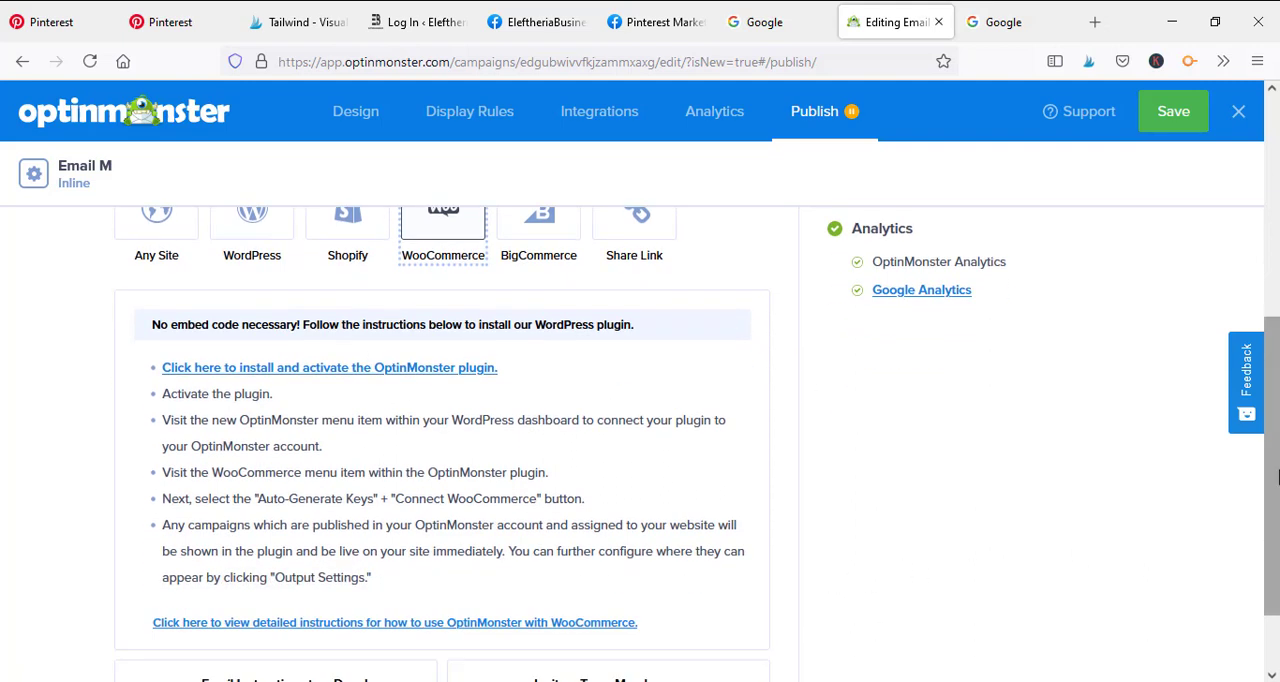
pyautogui.moveTo(1272, 474); pyautogui.dragTo(1273, 394)
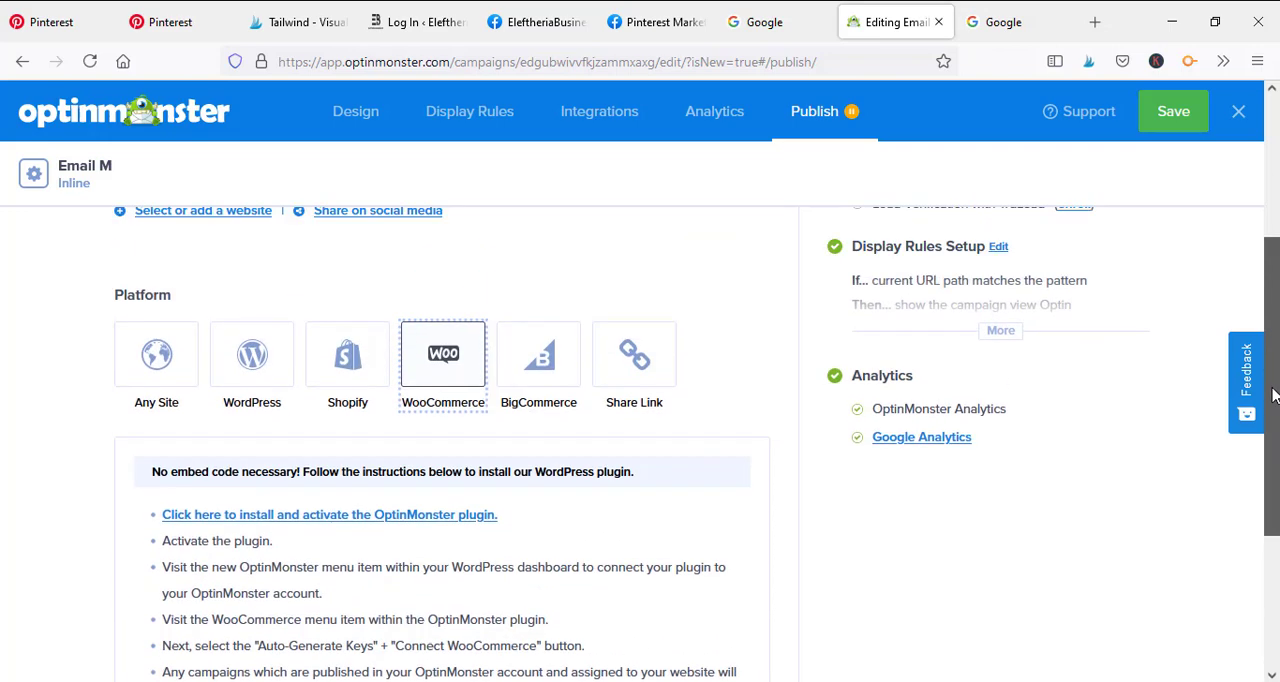
pyautogui.click(545, 370)
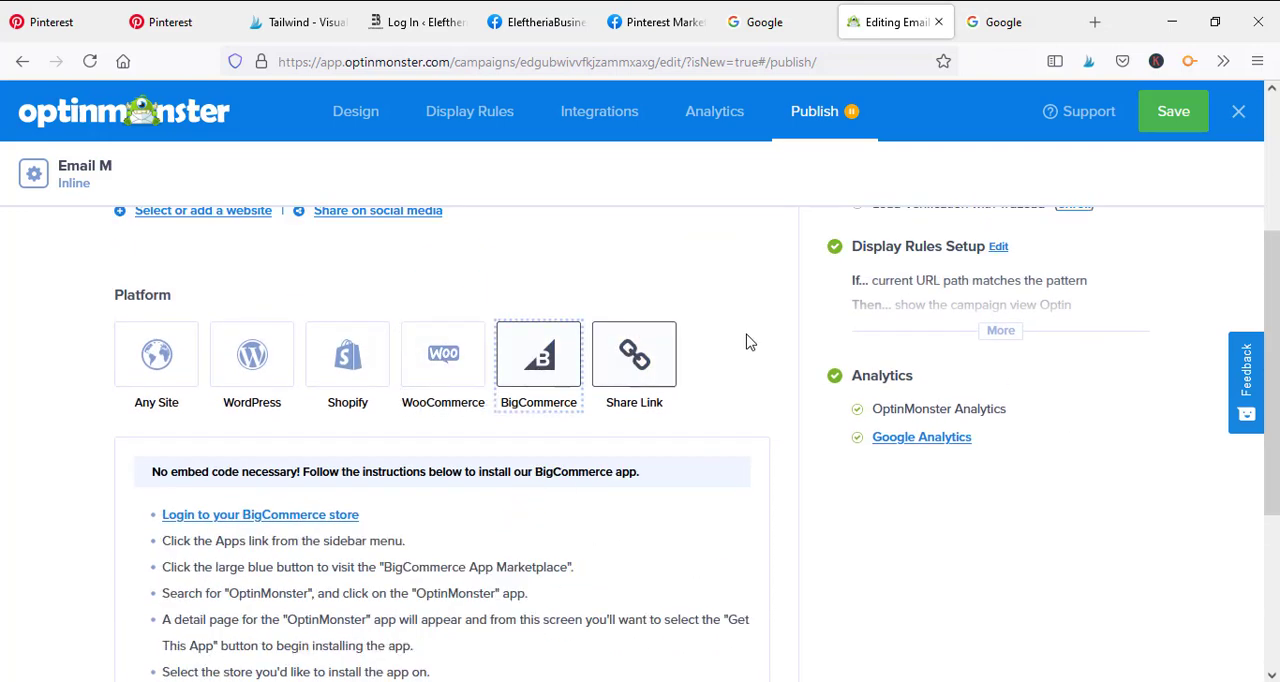
pyautogui.click(345, 372)
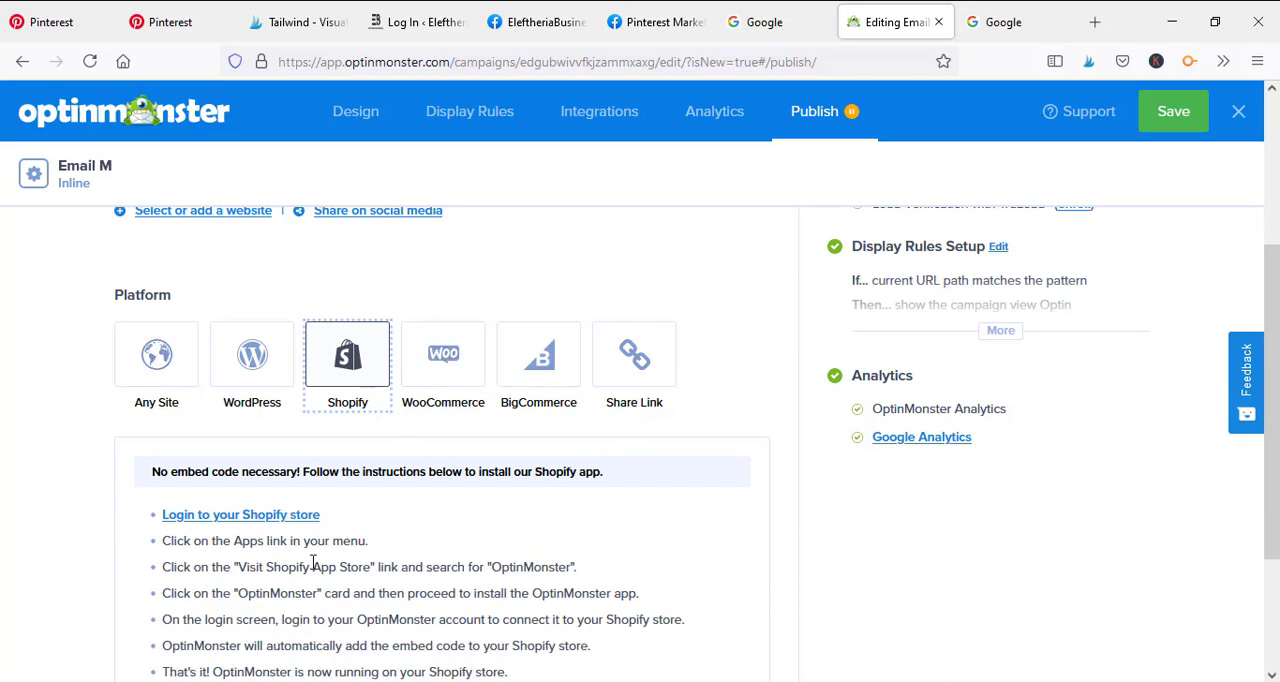
pyautogui.click(274, 371)
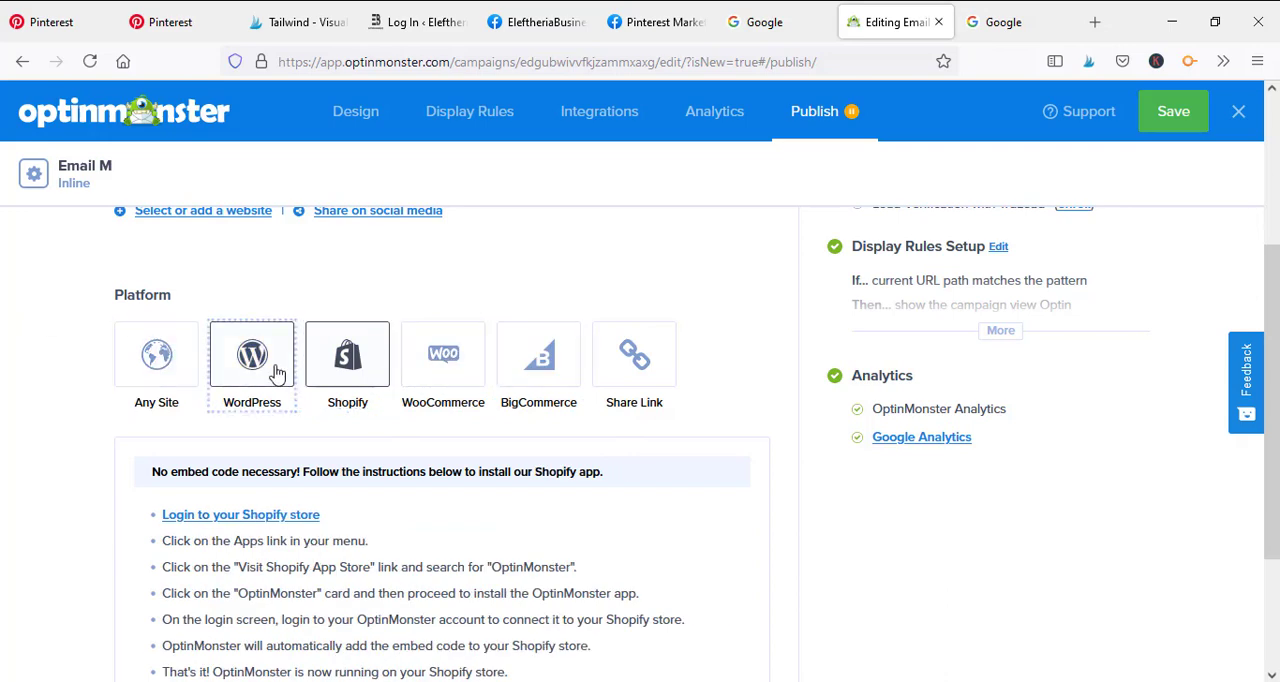
# Select Any Site as the publishing platform and look over its recommended Global Embed code
pyautogui.click(176, 366)
pyautogui.scroll(-3, 560, 300)
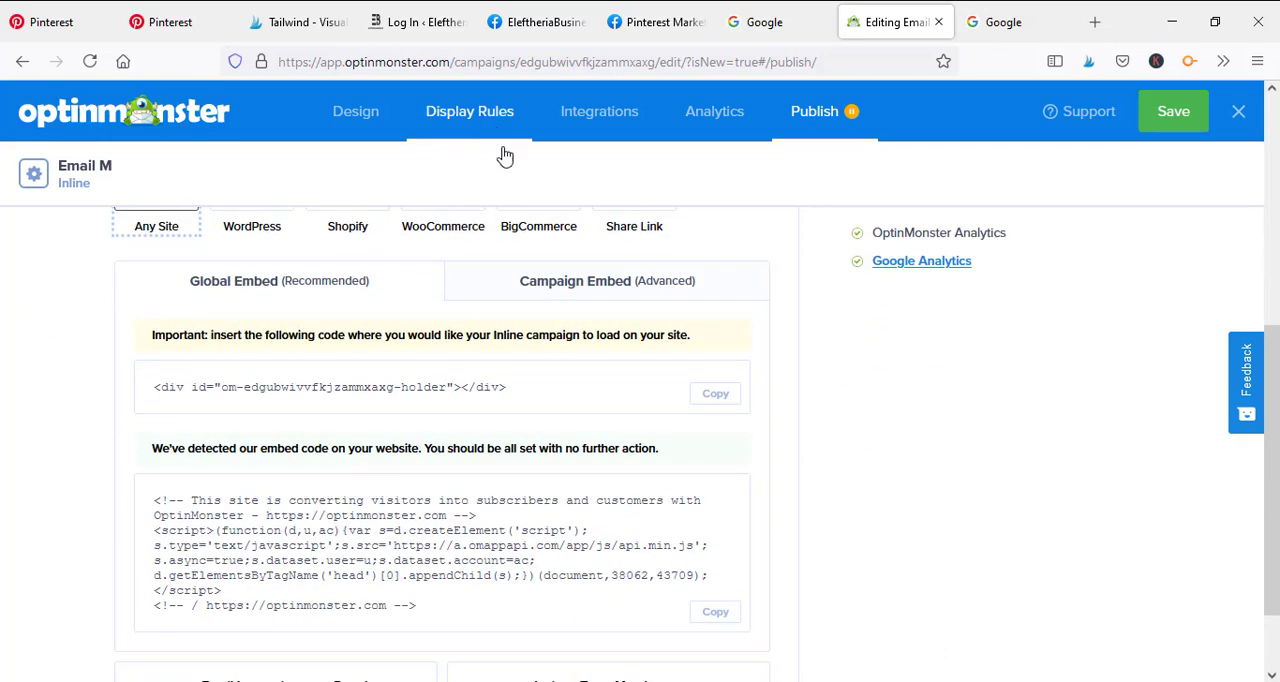
pyautogui.scroll(5, 603, 470)
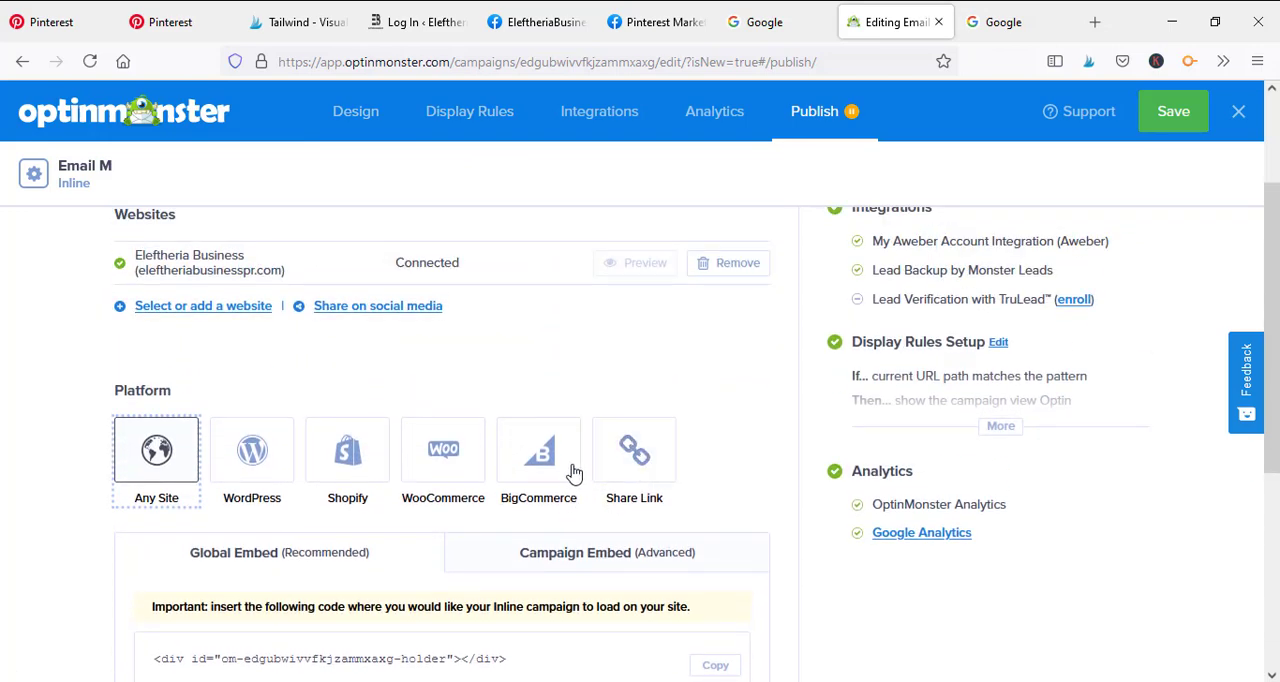
pyautogui.scroll(-4, 565, 350)
pyautogui.scroll(-3, 561, 231)
pyautogui.scroll(4, 580, 329)
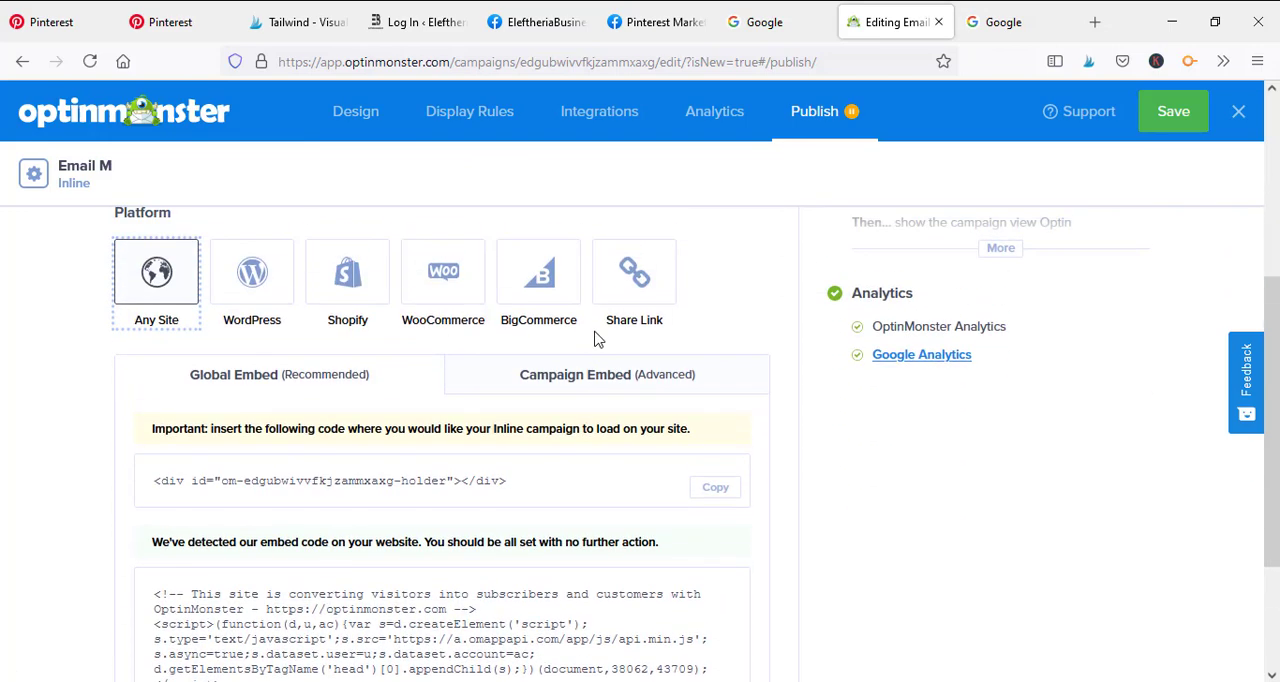
# Show the advanced Campaign Embed code for the inline campaign and copy it
pyautogui.scroll(-2, 560, 257)
pyautogui.click(586, 284)
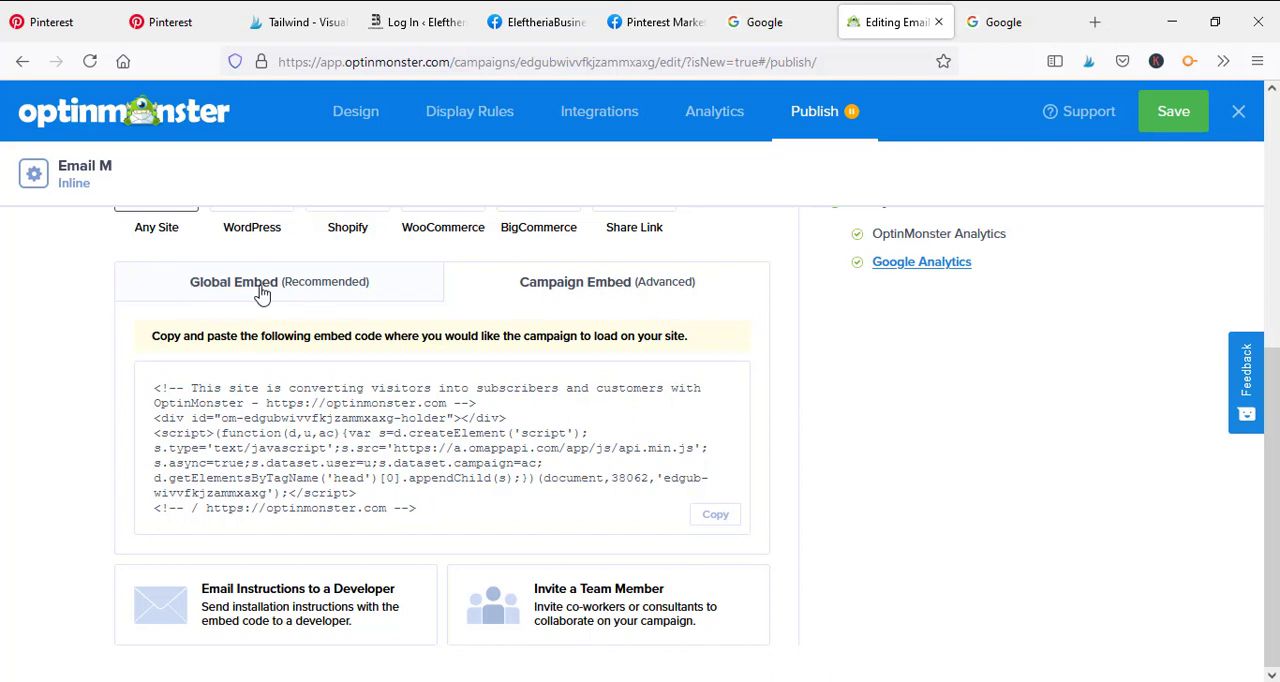
pyautogui.click(718, 516)
# Expand the display rules in the Campaign Publish Summary and review the publish settings and embed code
pyautogui.scroll(5, 663, 377)
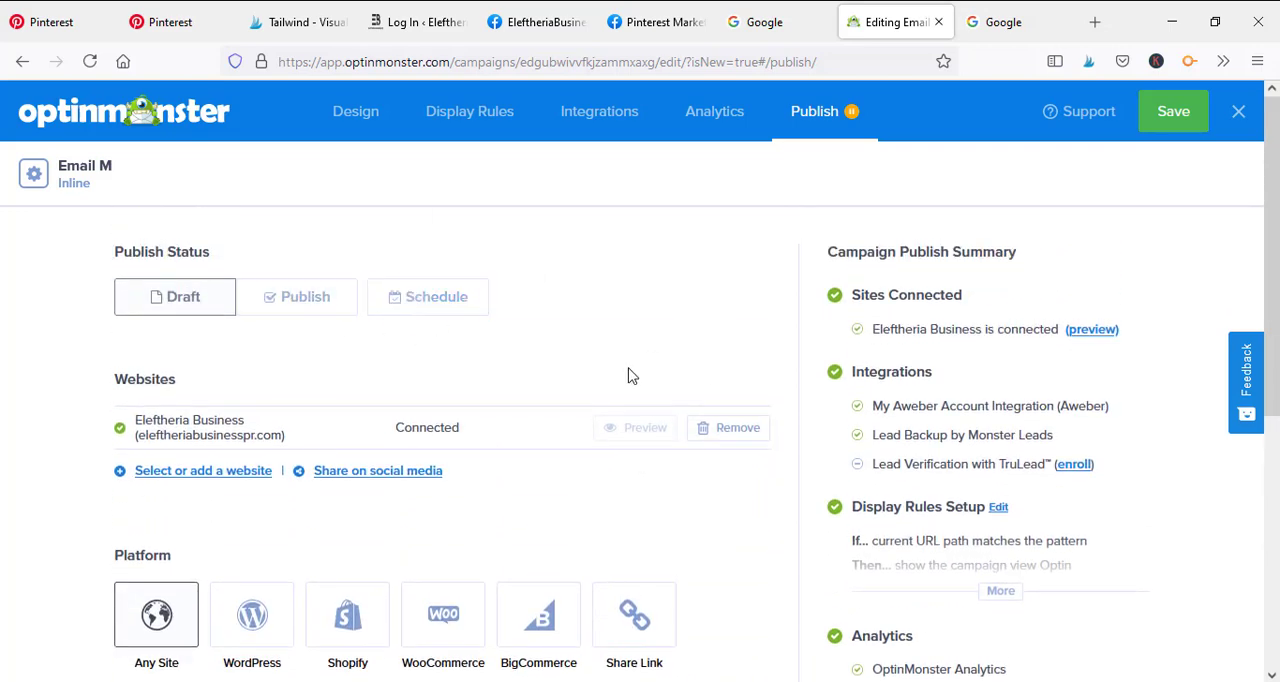
pyautogui.scroll(-4, 631, 358)
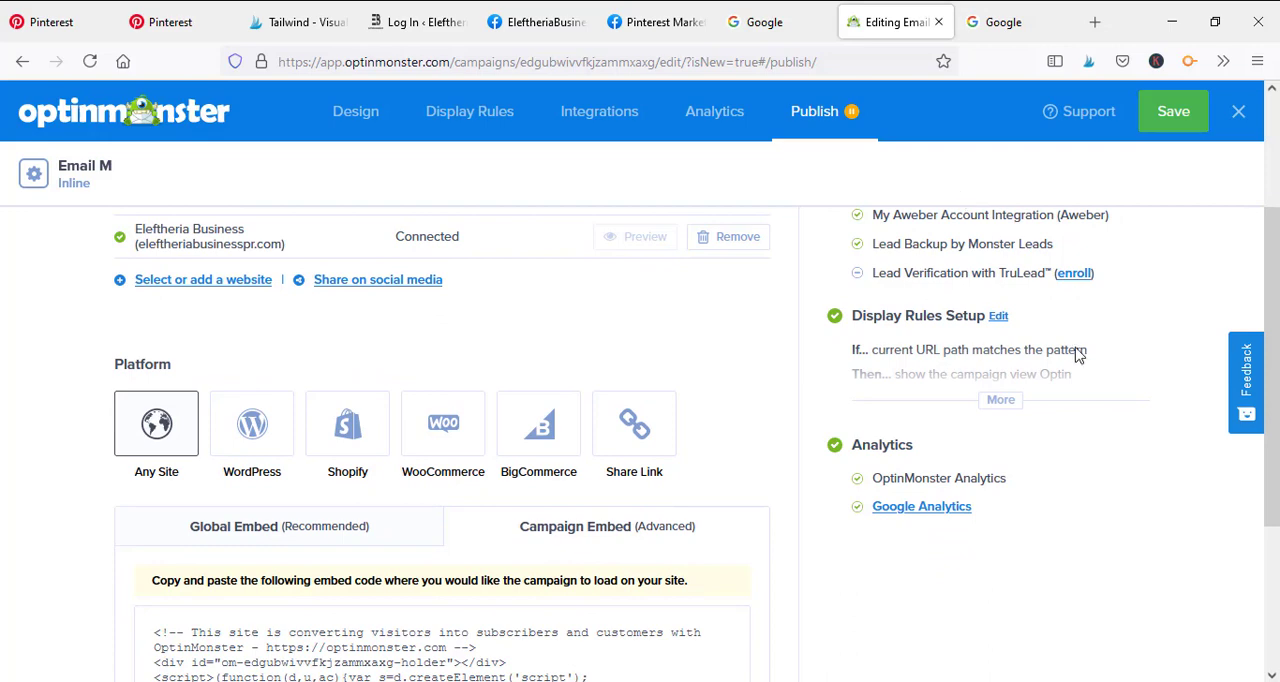
pyautogui.click(1000, 401)
pyautogui.scroll(1, 1006, 600)
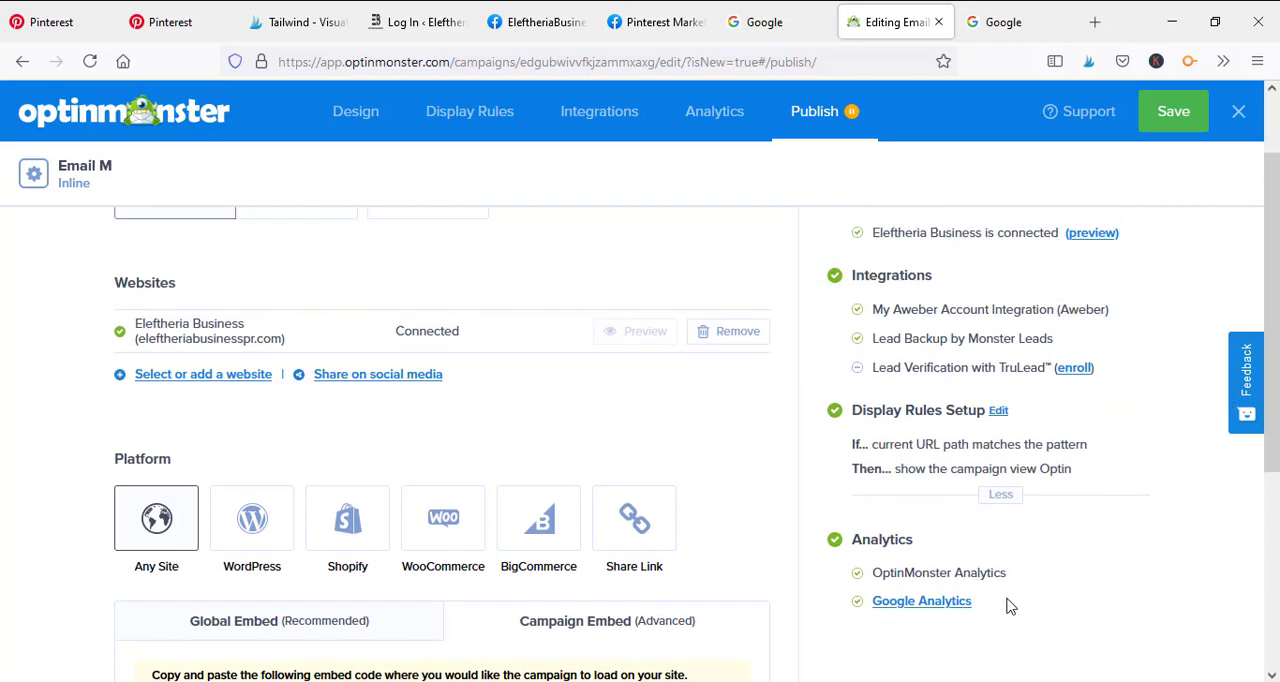
pyautogui.scroll(-3, 838, 567)
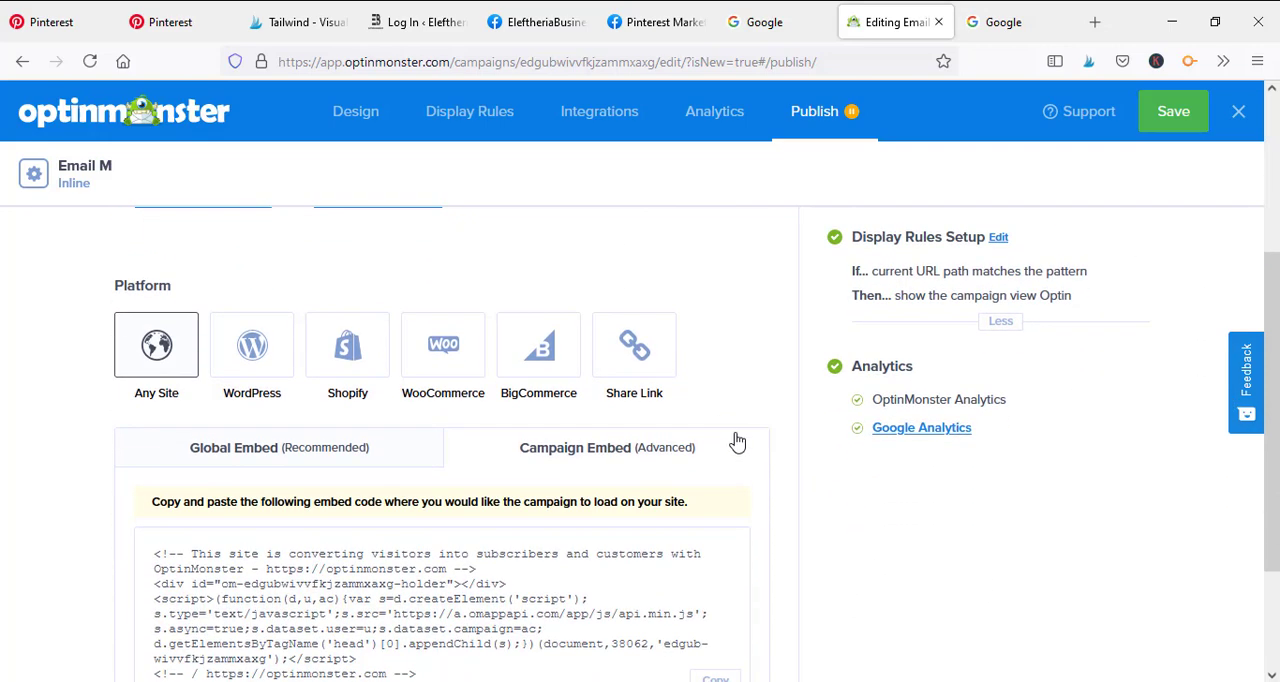
pyautogui.scroll(-1, 774, 437)
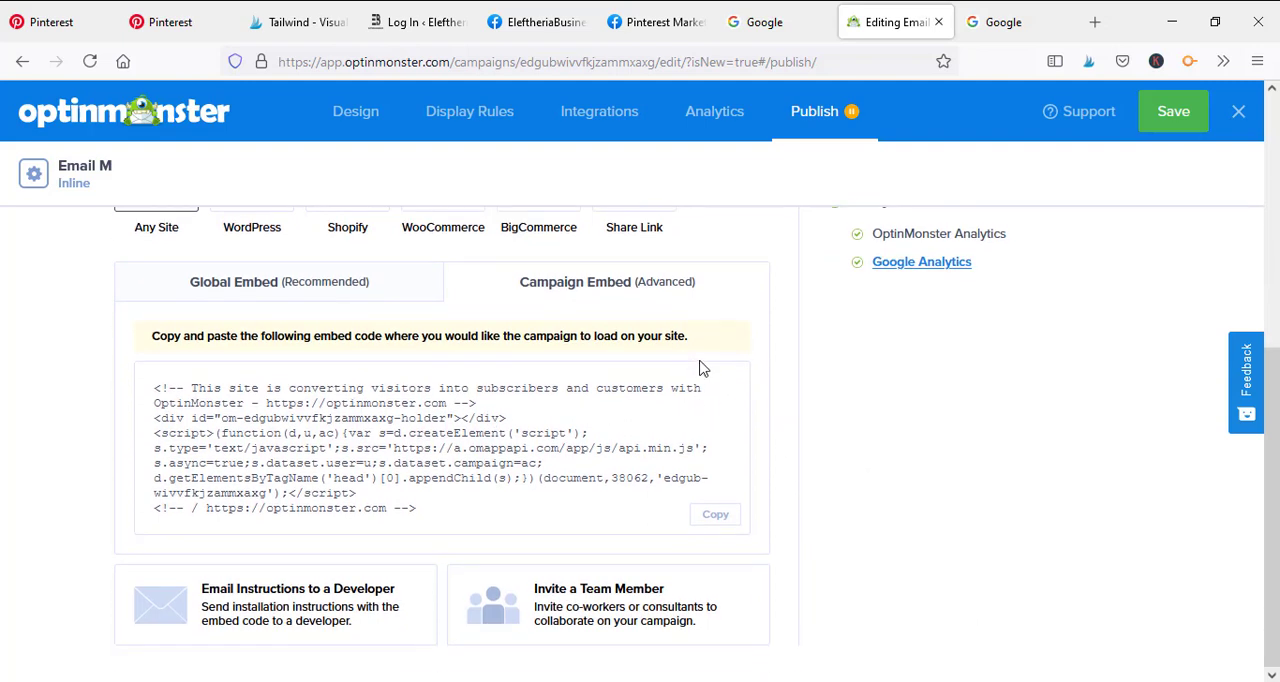
pyautogui.scroll(5, 788, 368)
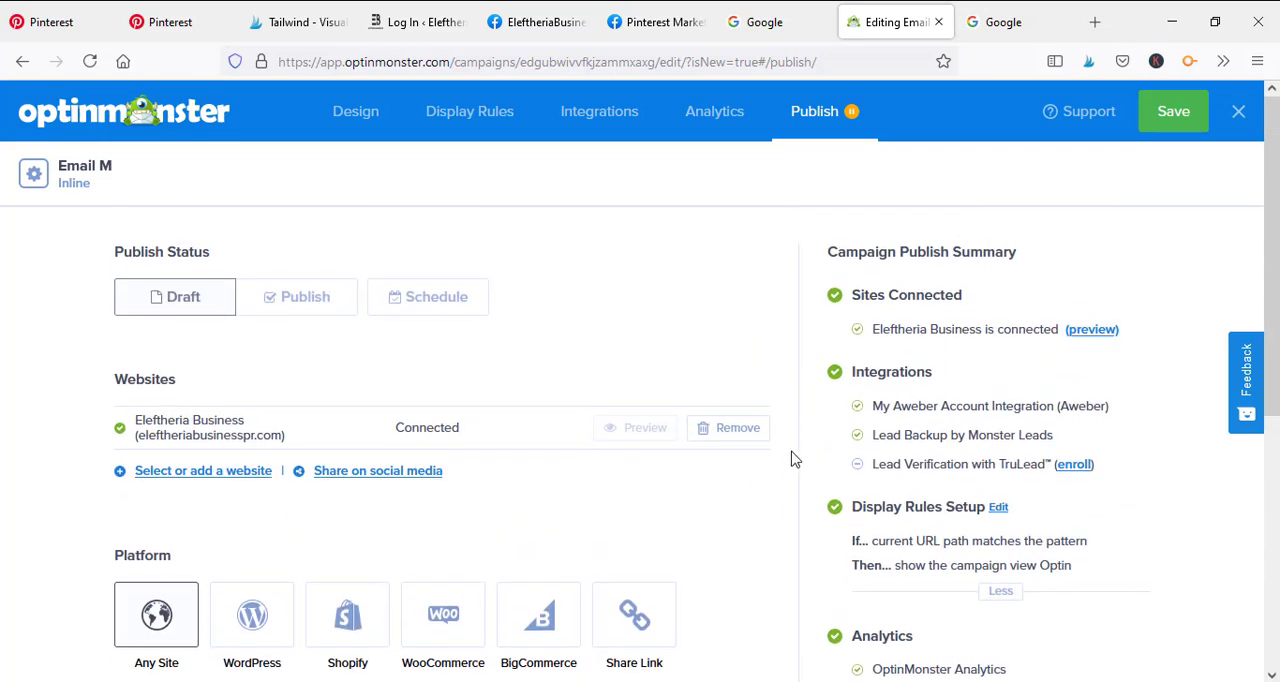